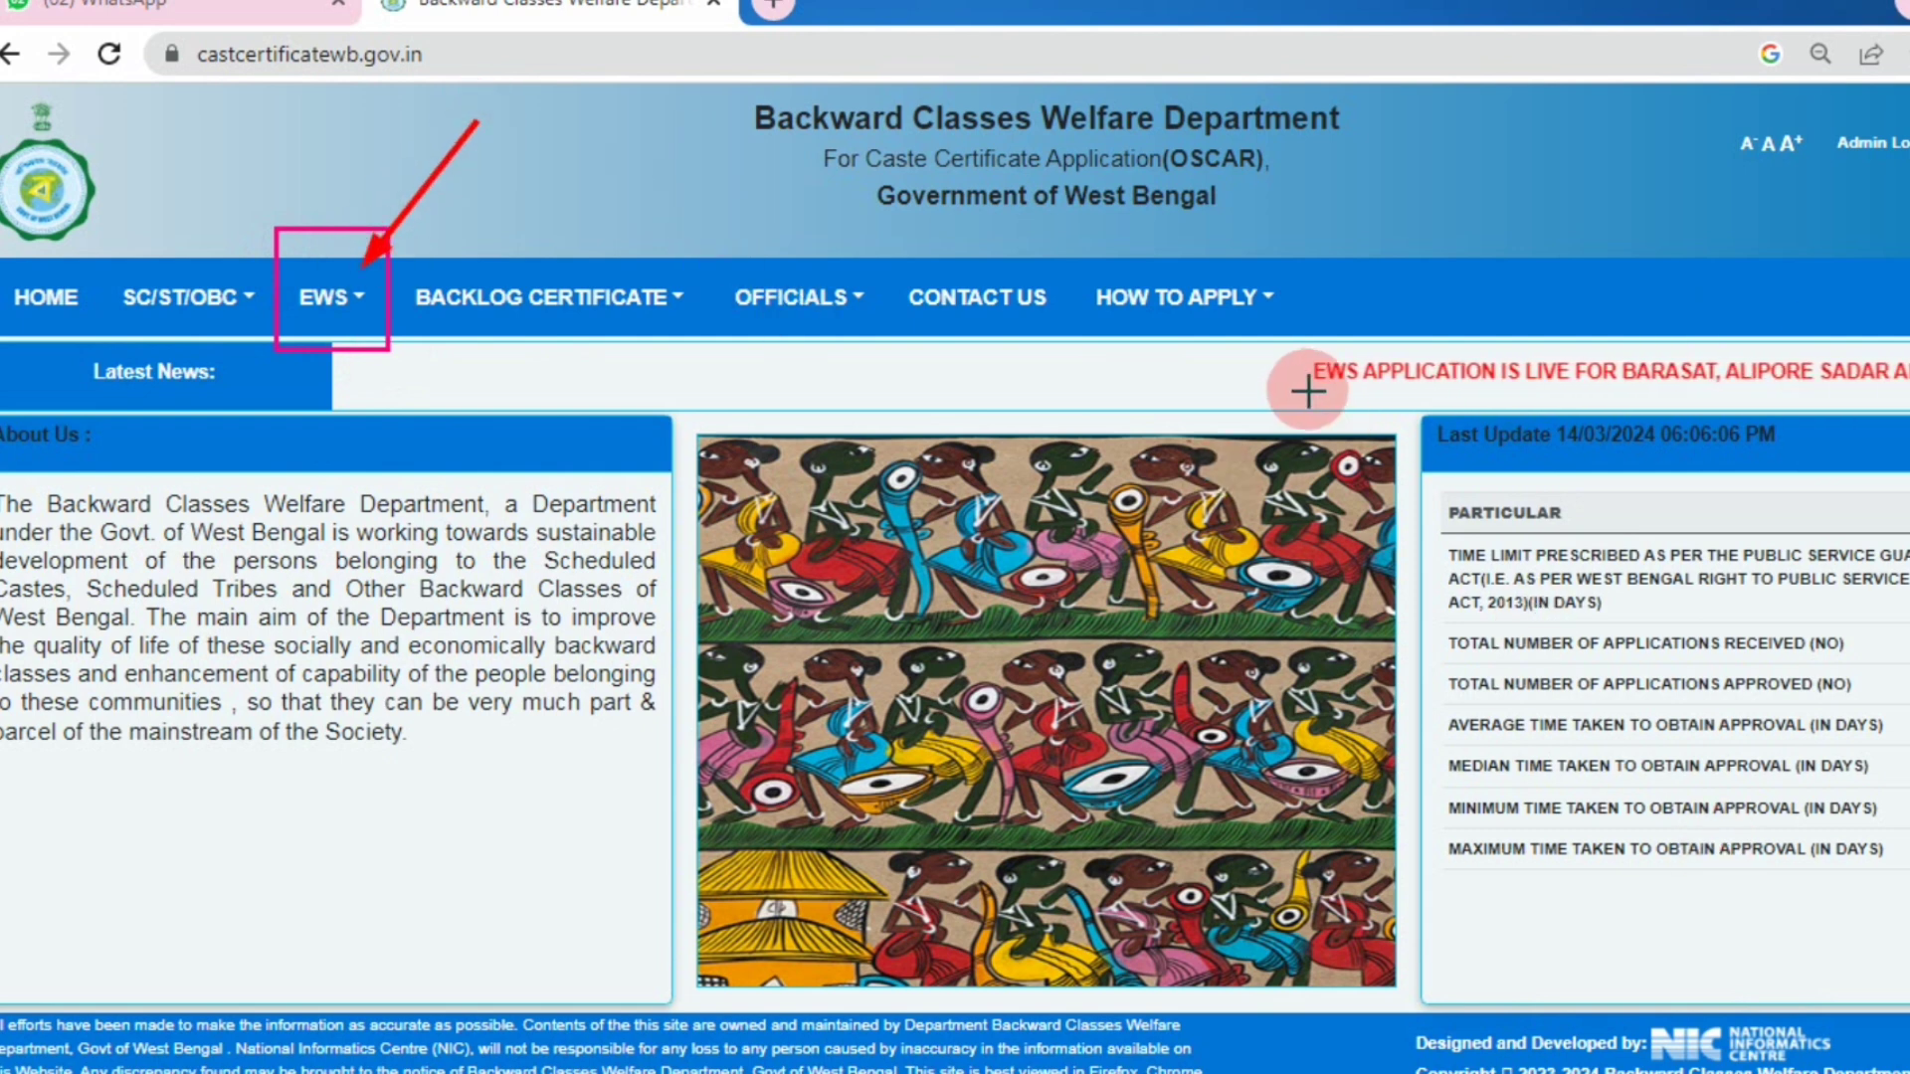
- Open the Apply for EWS application form from the EWS options
{"action": "left_click", "coordinate": [353, 298]}
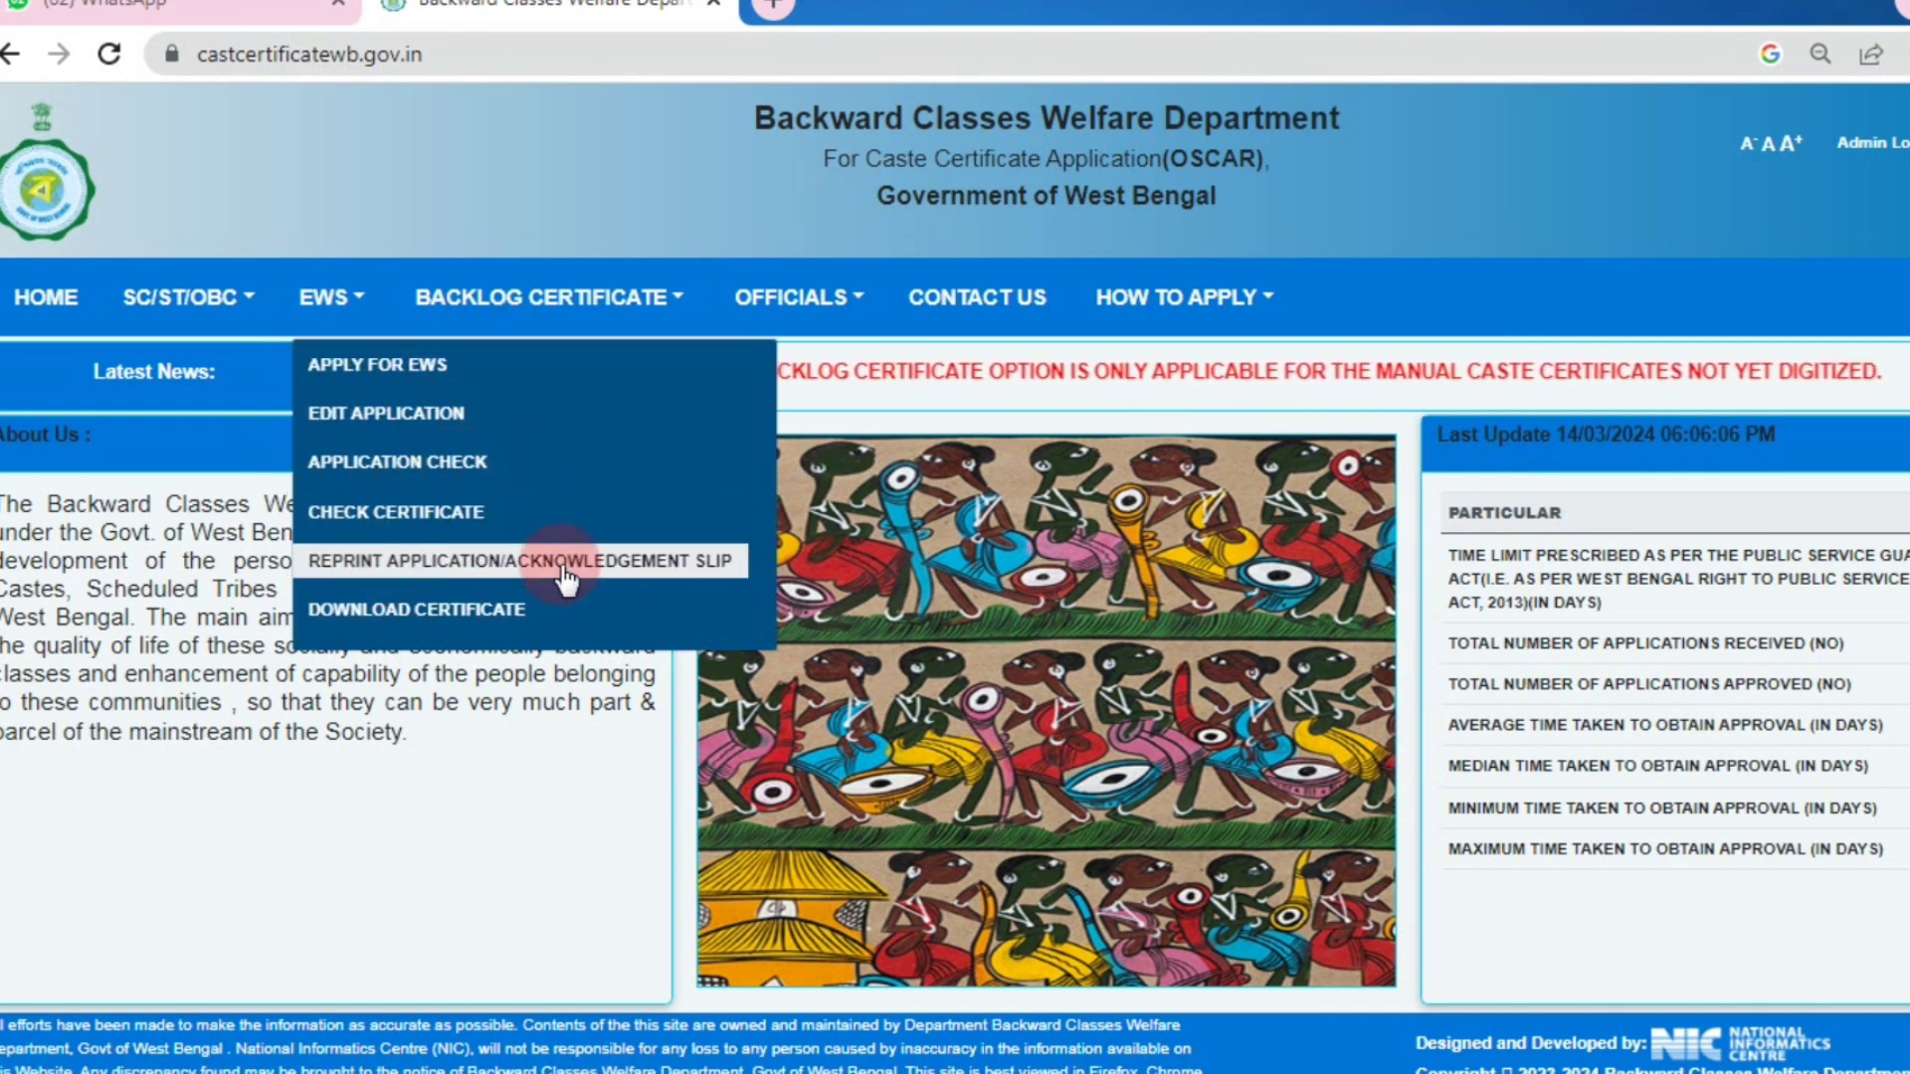
{"action": "left_click", "coordinate": [428, 374]}
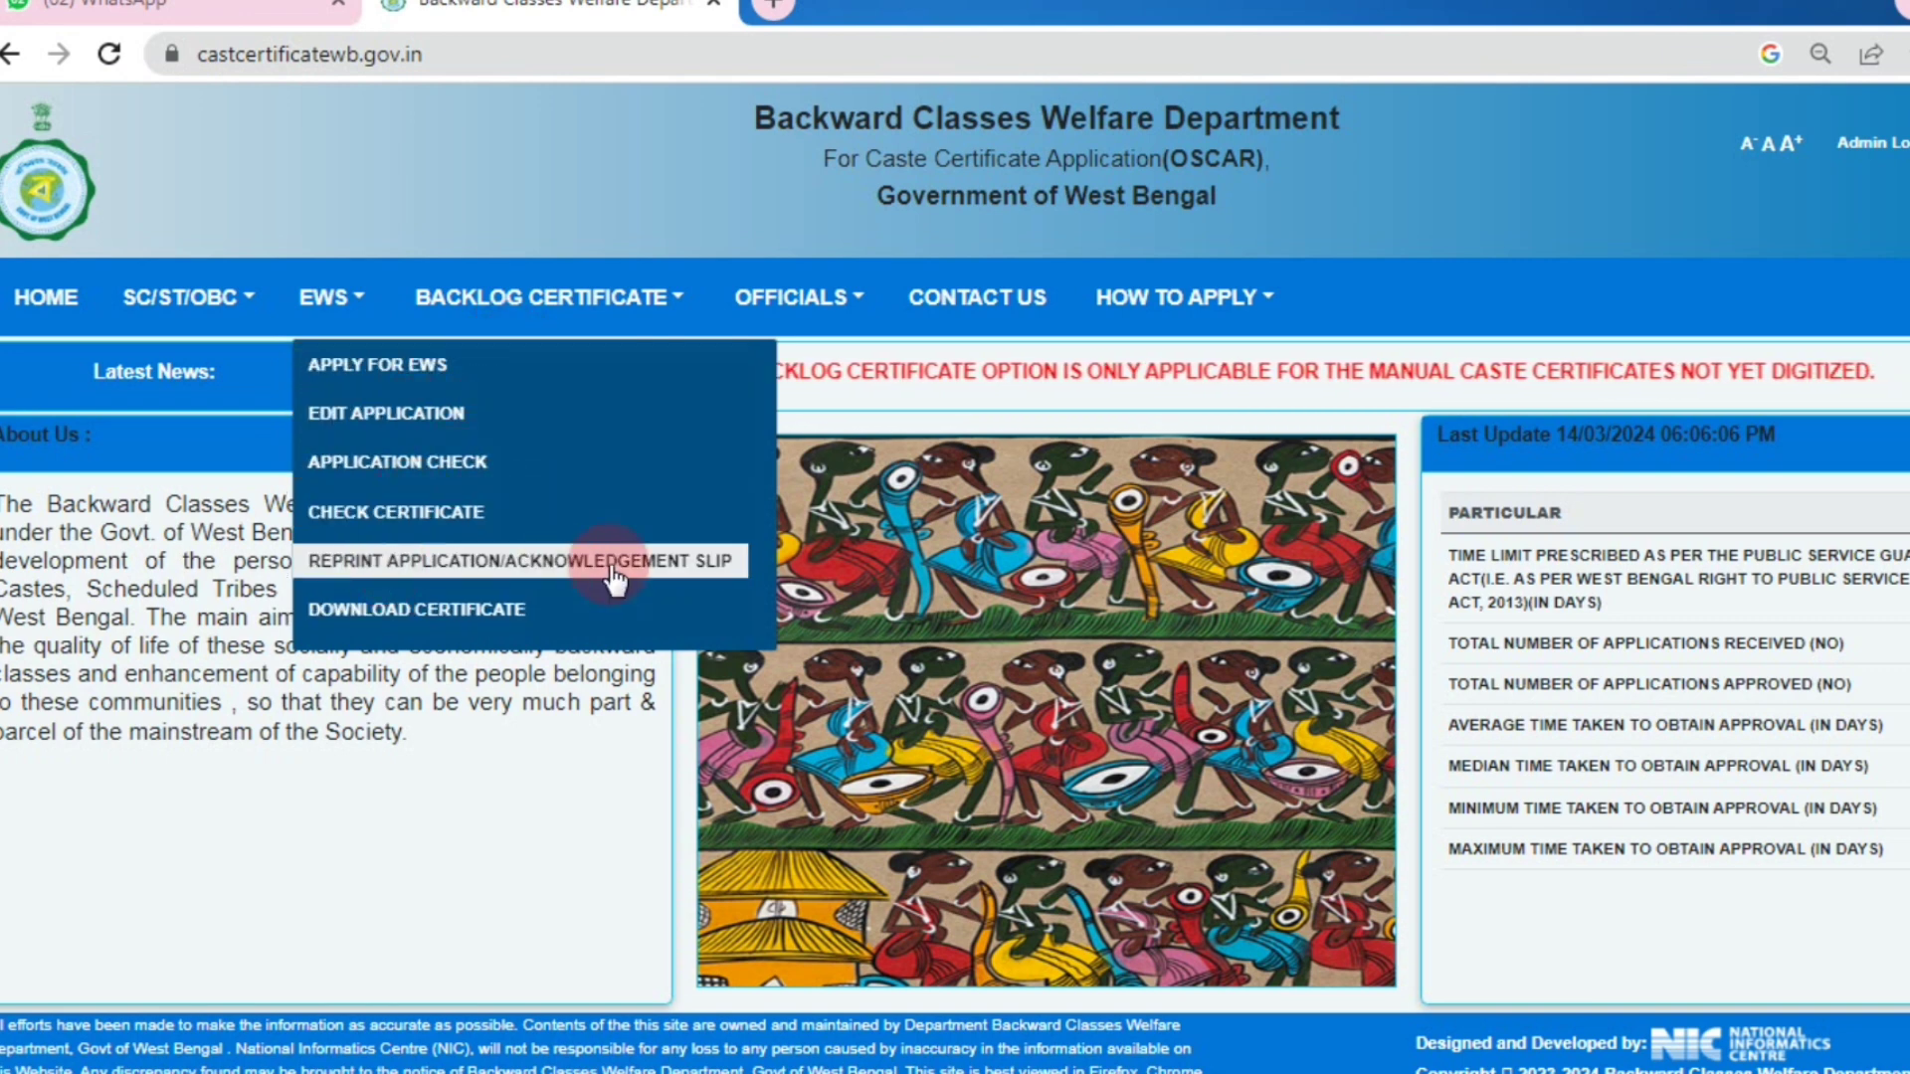
{"action": "left_click", "coordinate": [426, 374]}
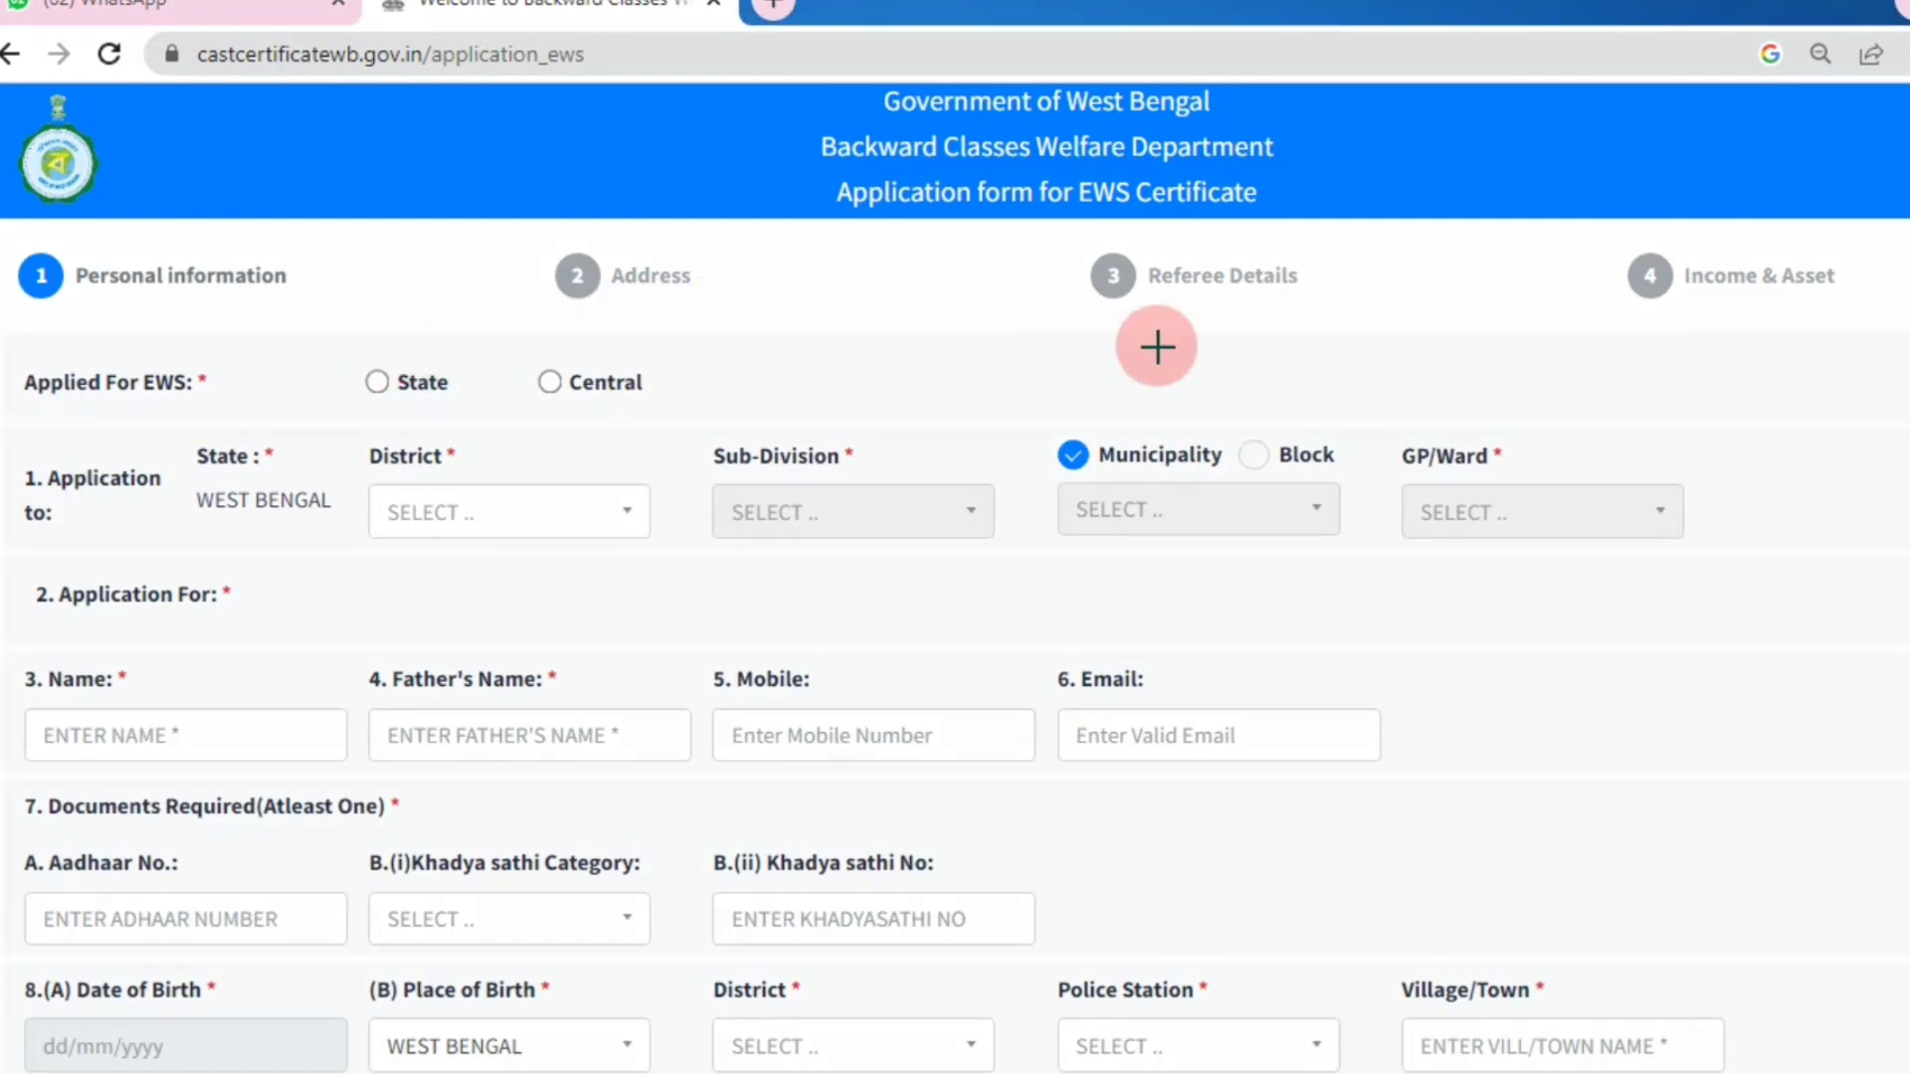
{"action": "left_click_drag", "start_coordinate": [314, 323], "coordinate": [358, 362]}
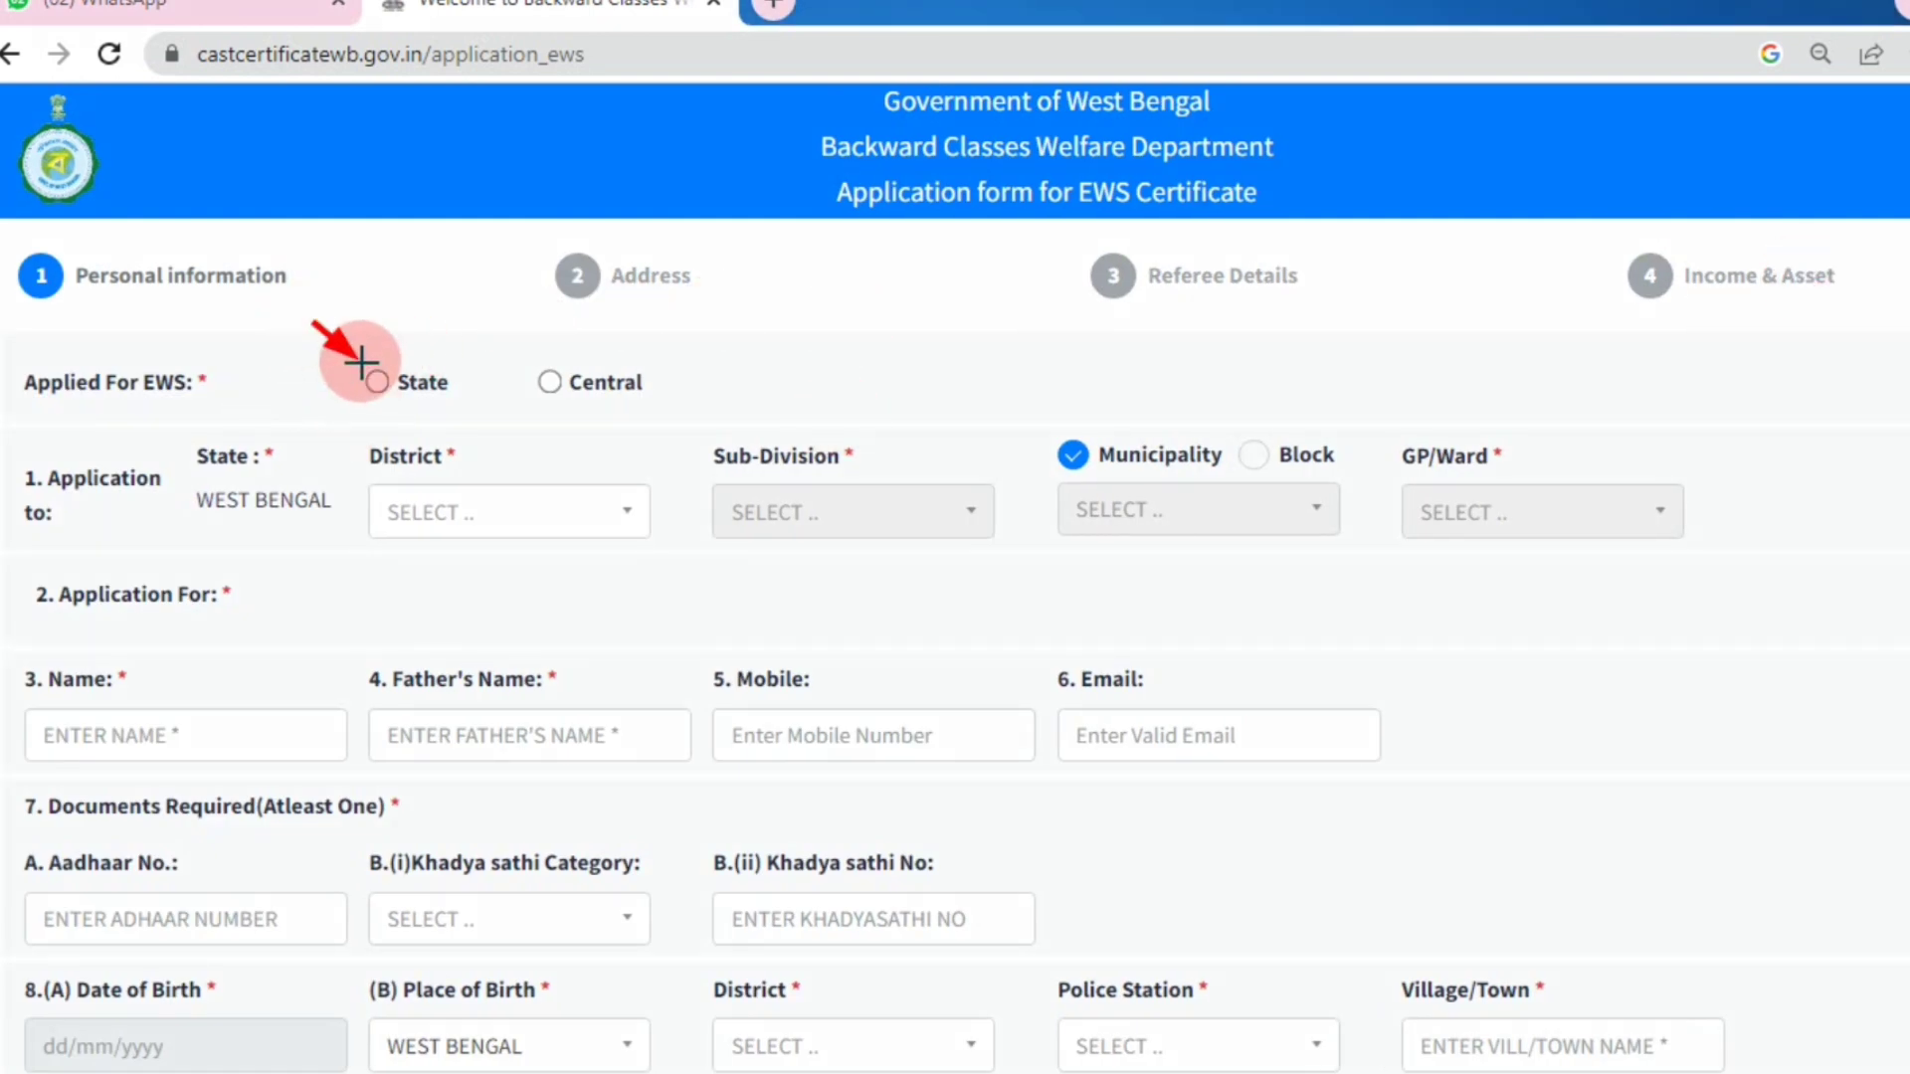
{"action": "left_click_drag", "start_coordinate": [501, 329], "coordinate": [542, 358]}
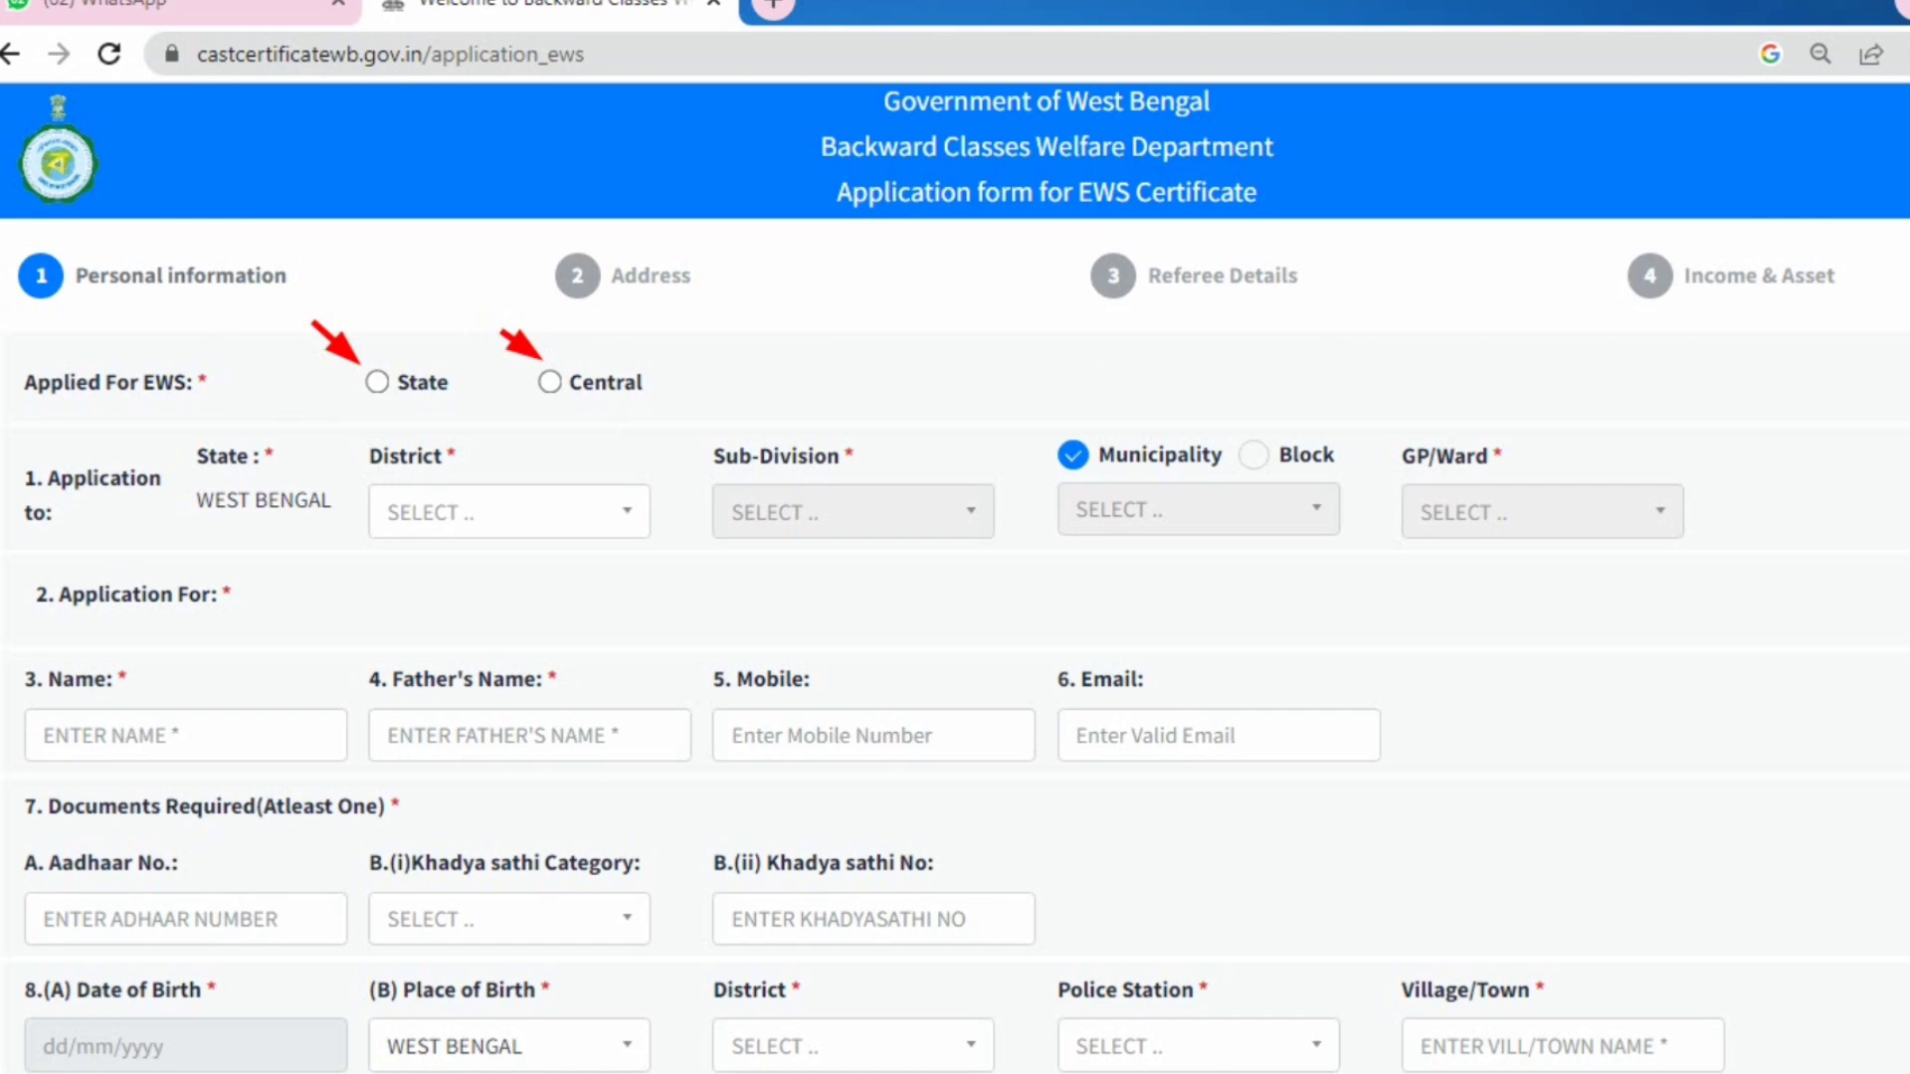
- Choose Central as the EWS type applied for and set Already Processed EWS State Format Certificate to YES
{"action": "left_click", "coordinate": [374, 384]}
{"action": "left_click", "coordinate": [544, 383]}
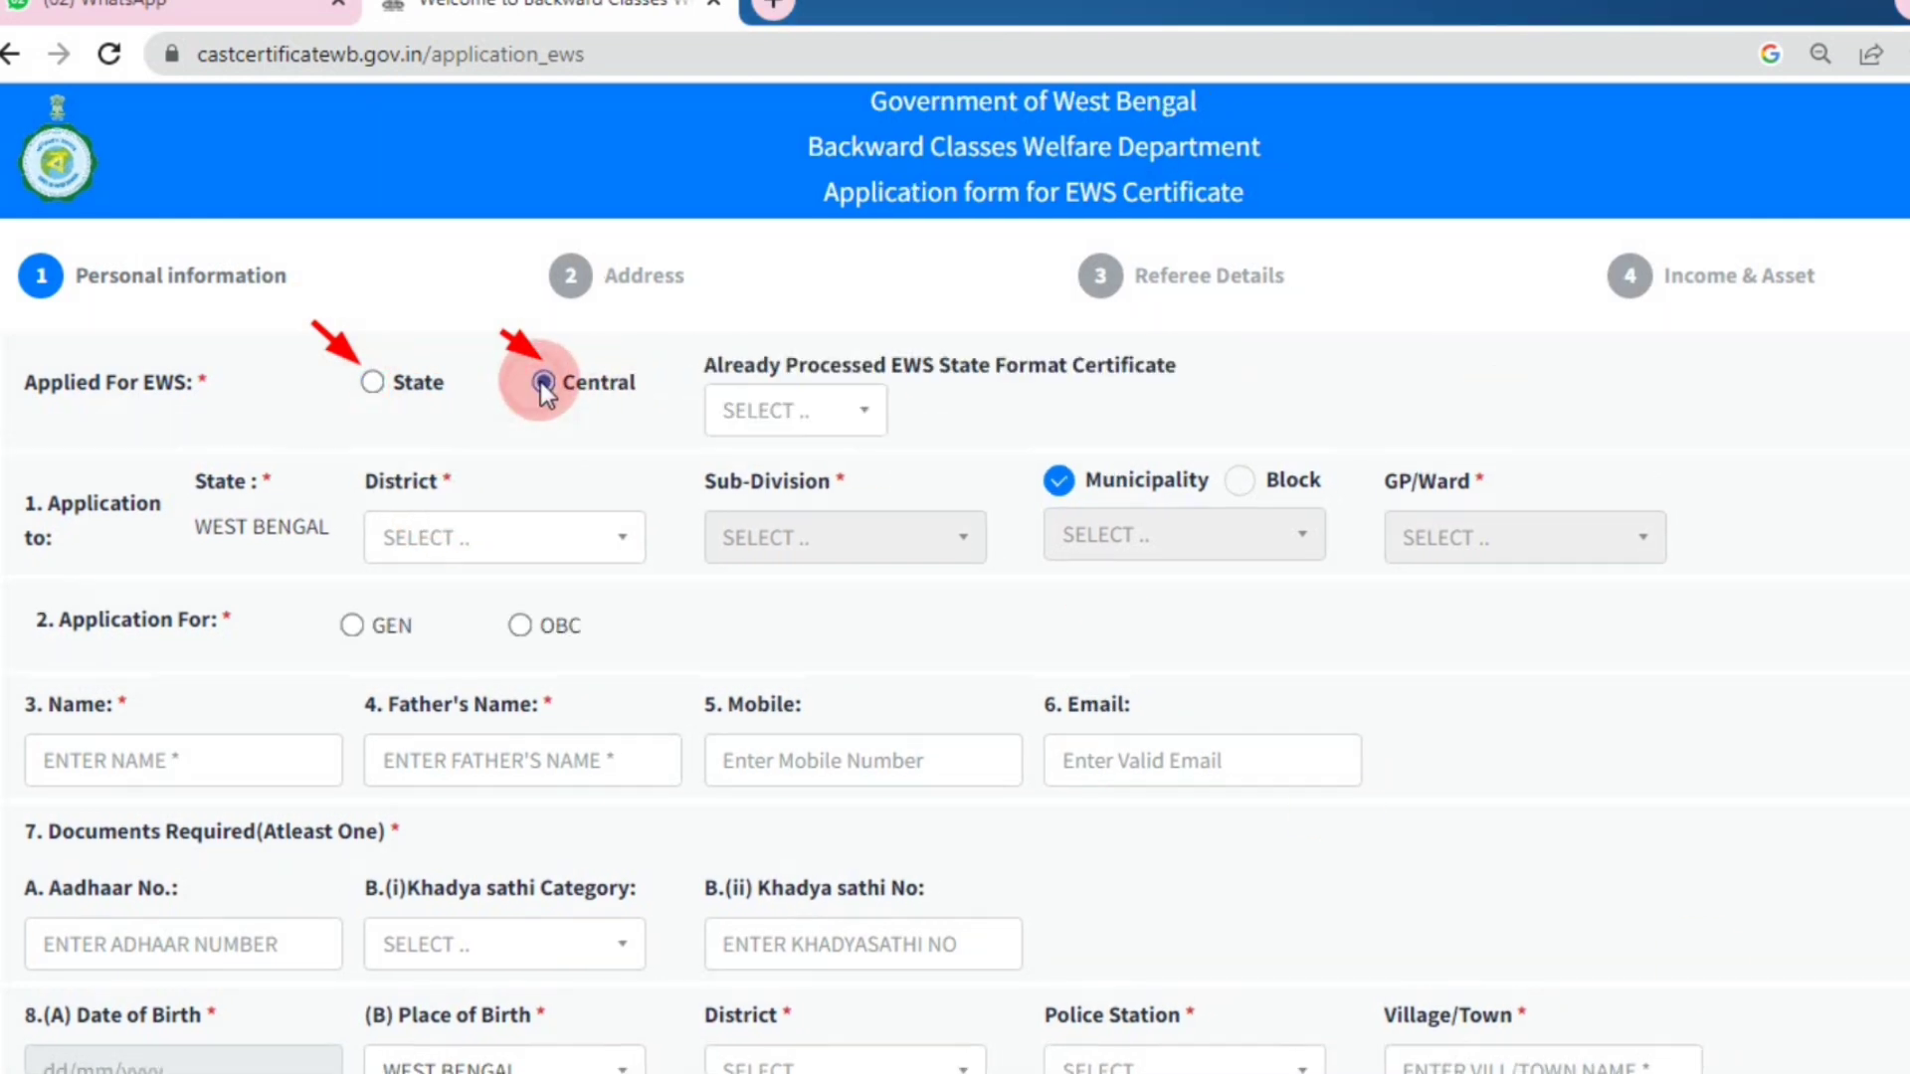
{"action": "left_click", "coordinate": [761, 423]}
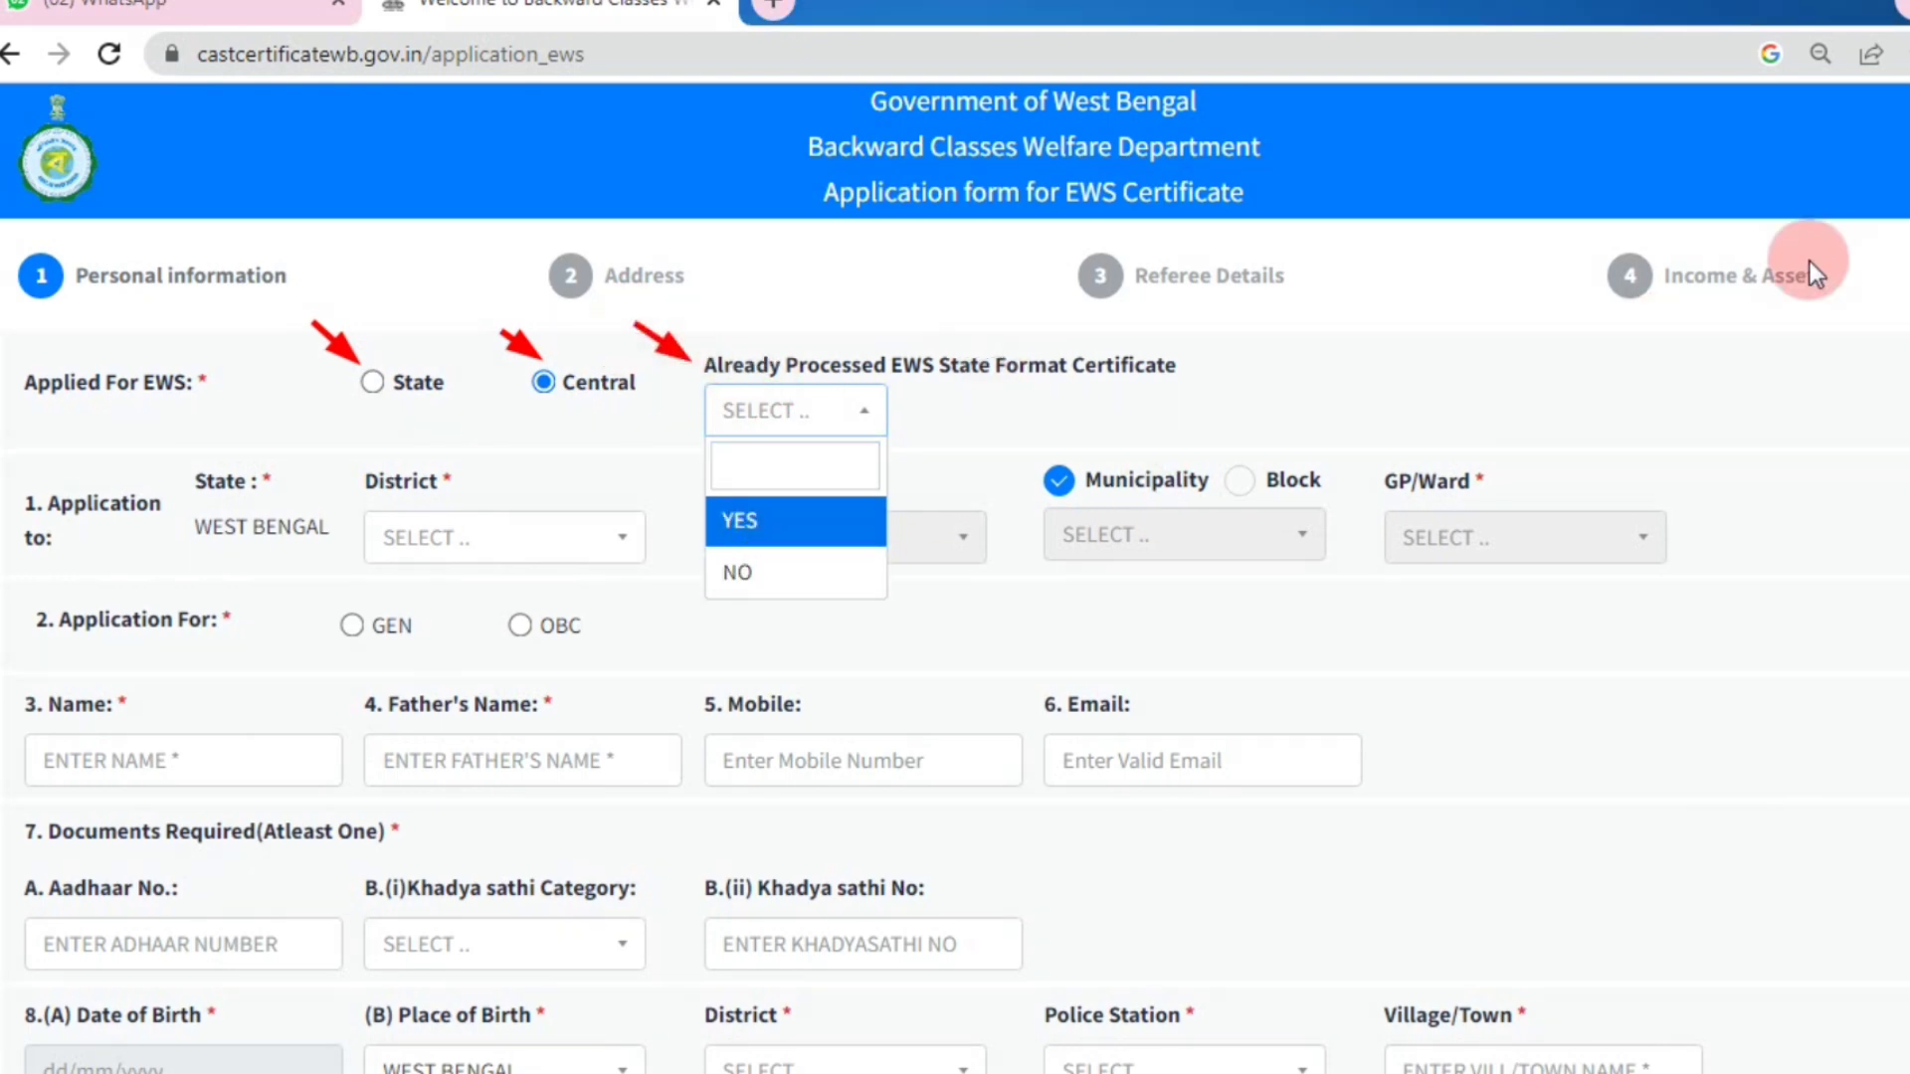
{"action": "left_click", "coordinate": [779, 544]}
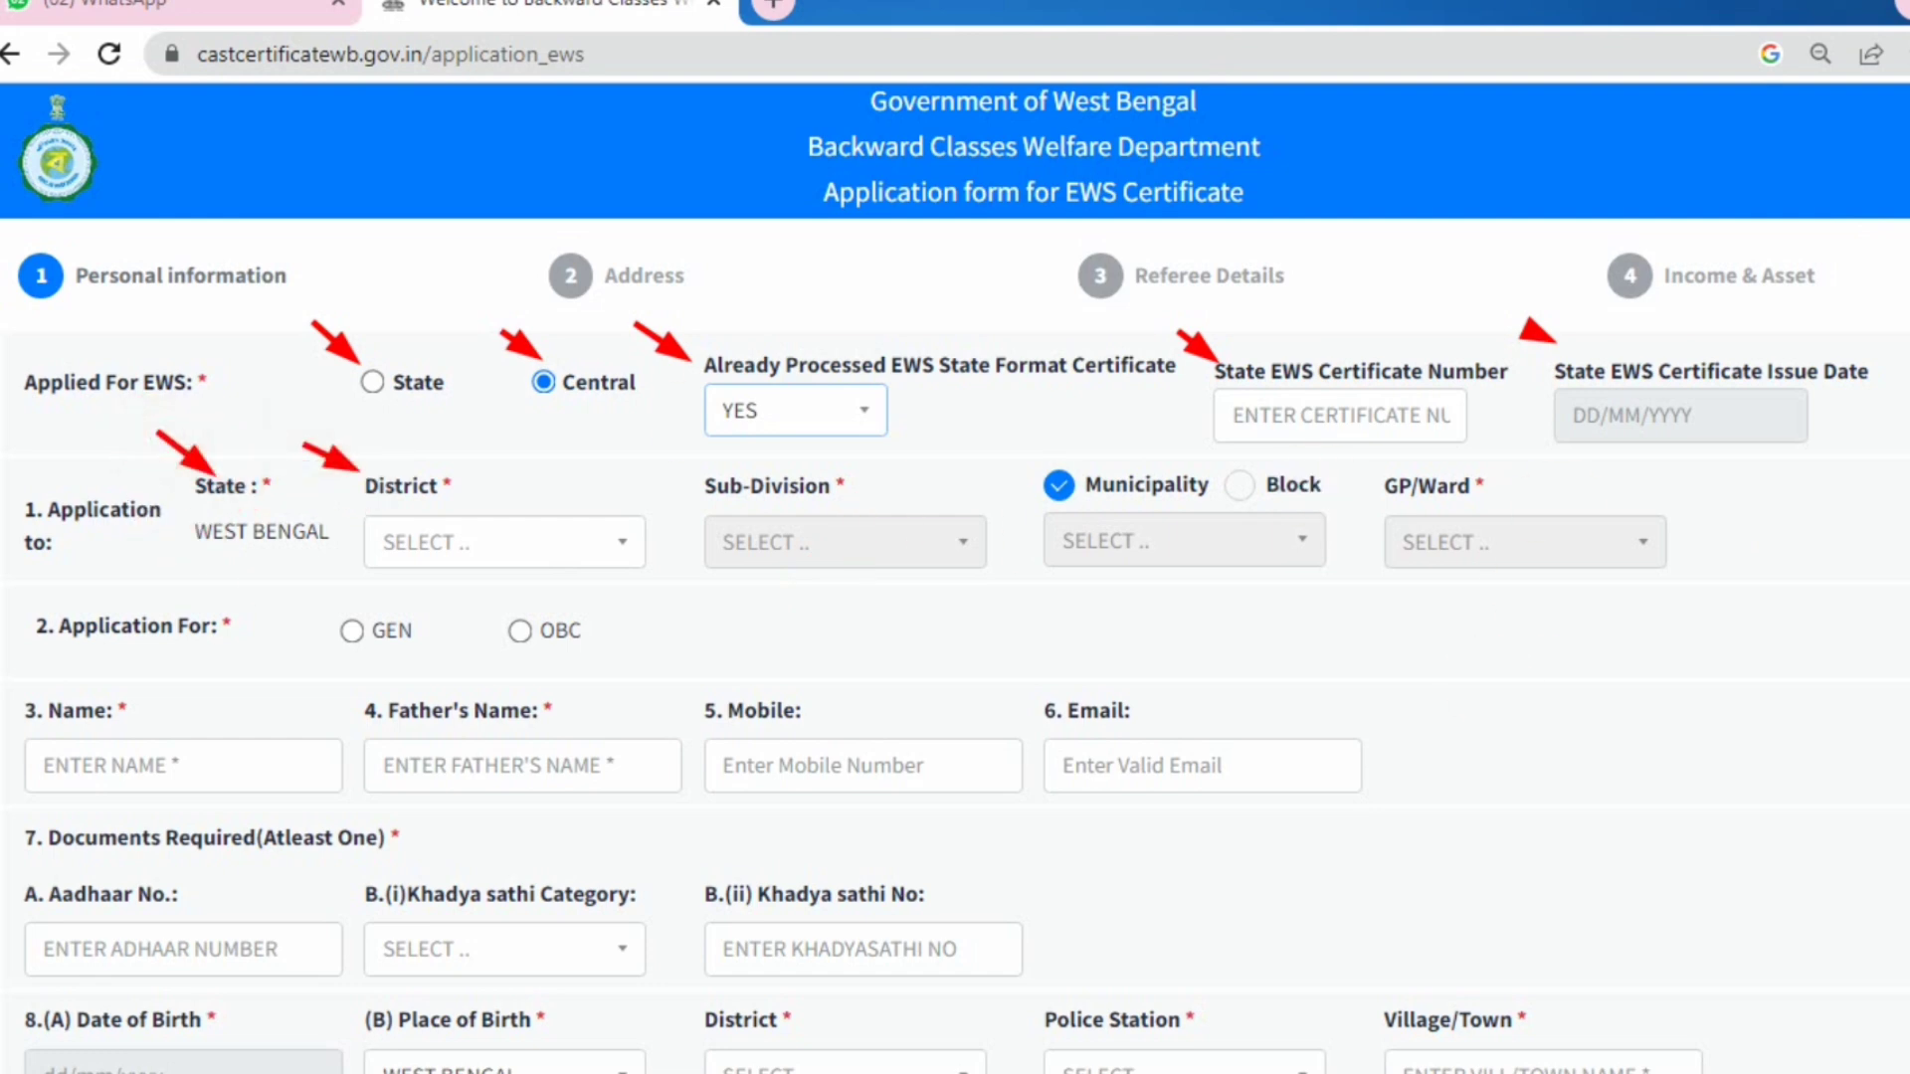
- Set the application's district to NORTH 24 PARGANAS and its sub-division to BARASAT
{"action": "left_click", "coordinate": [618, 541]}
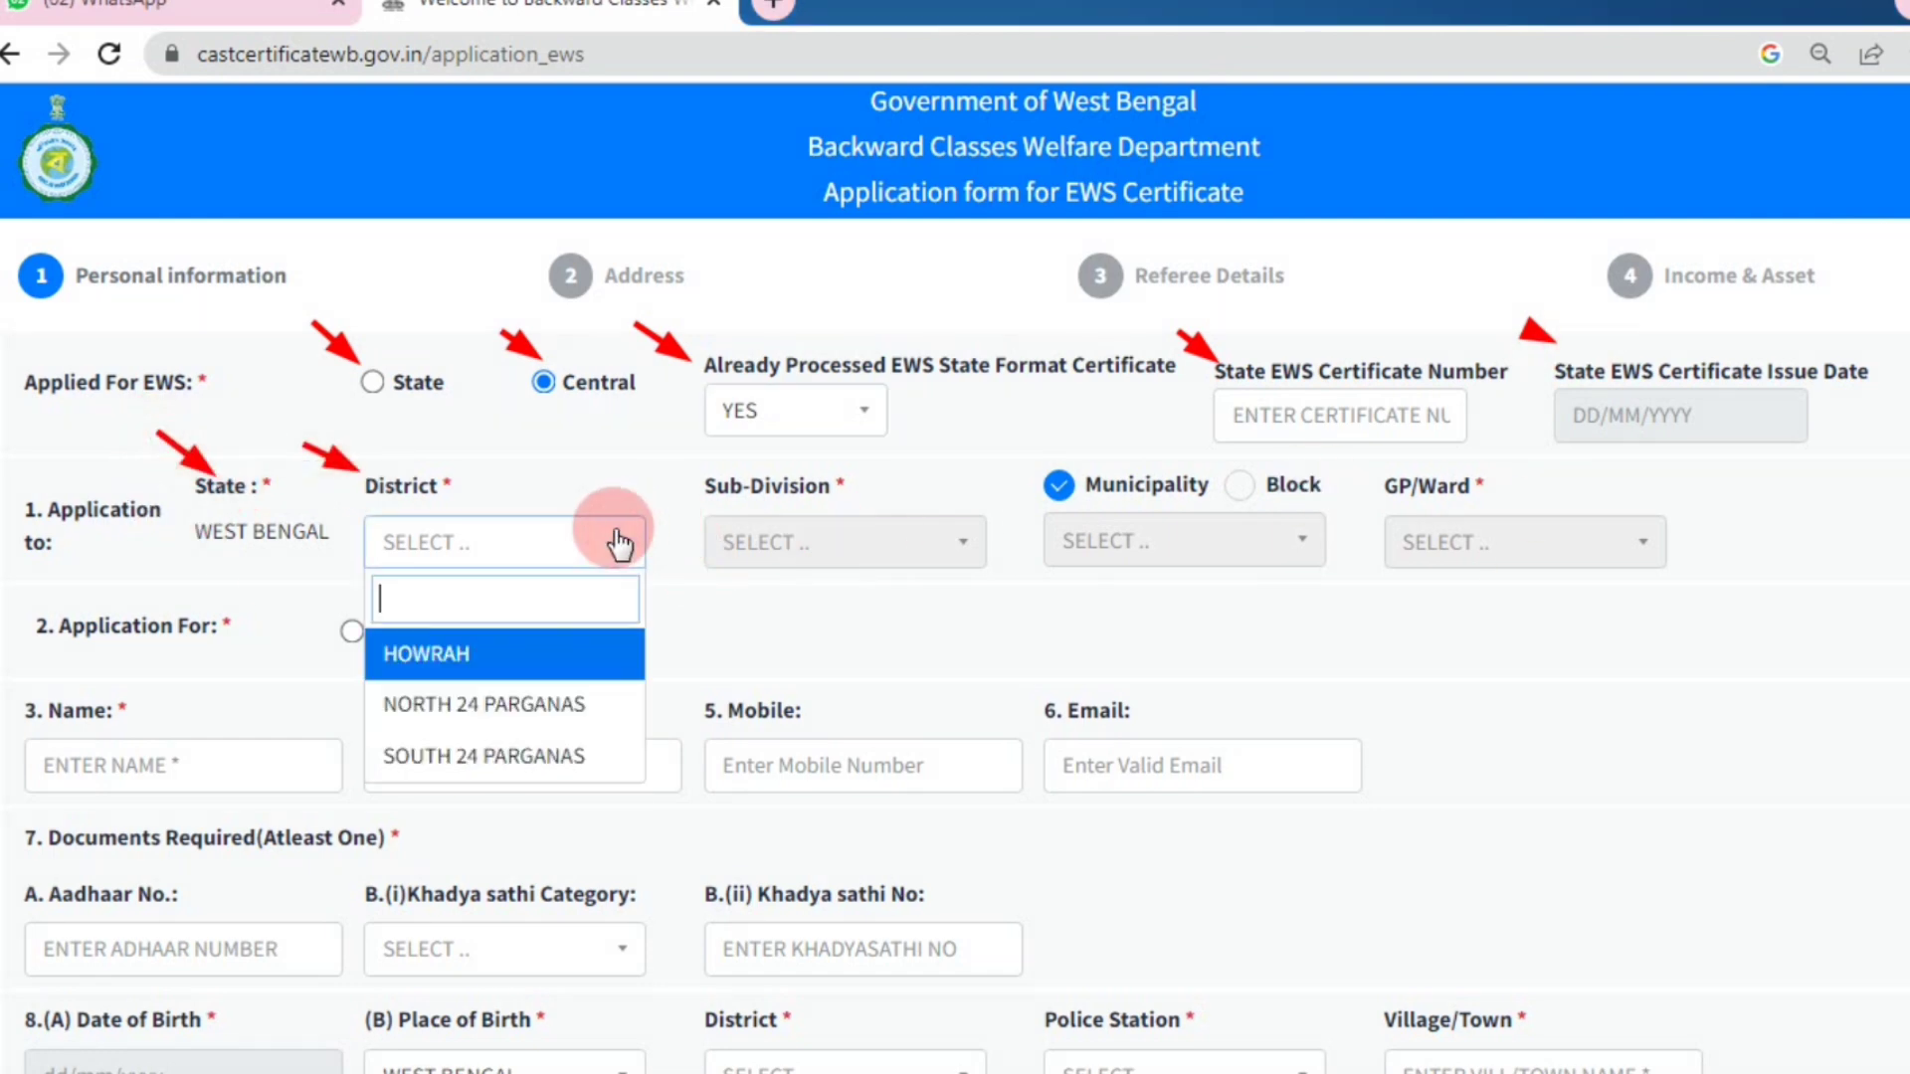
{"action": "type", "text": "NO"}
{"action": "left_click", "coordinate": [463, 656]}
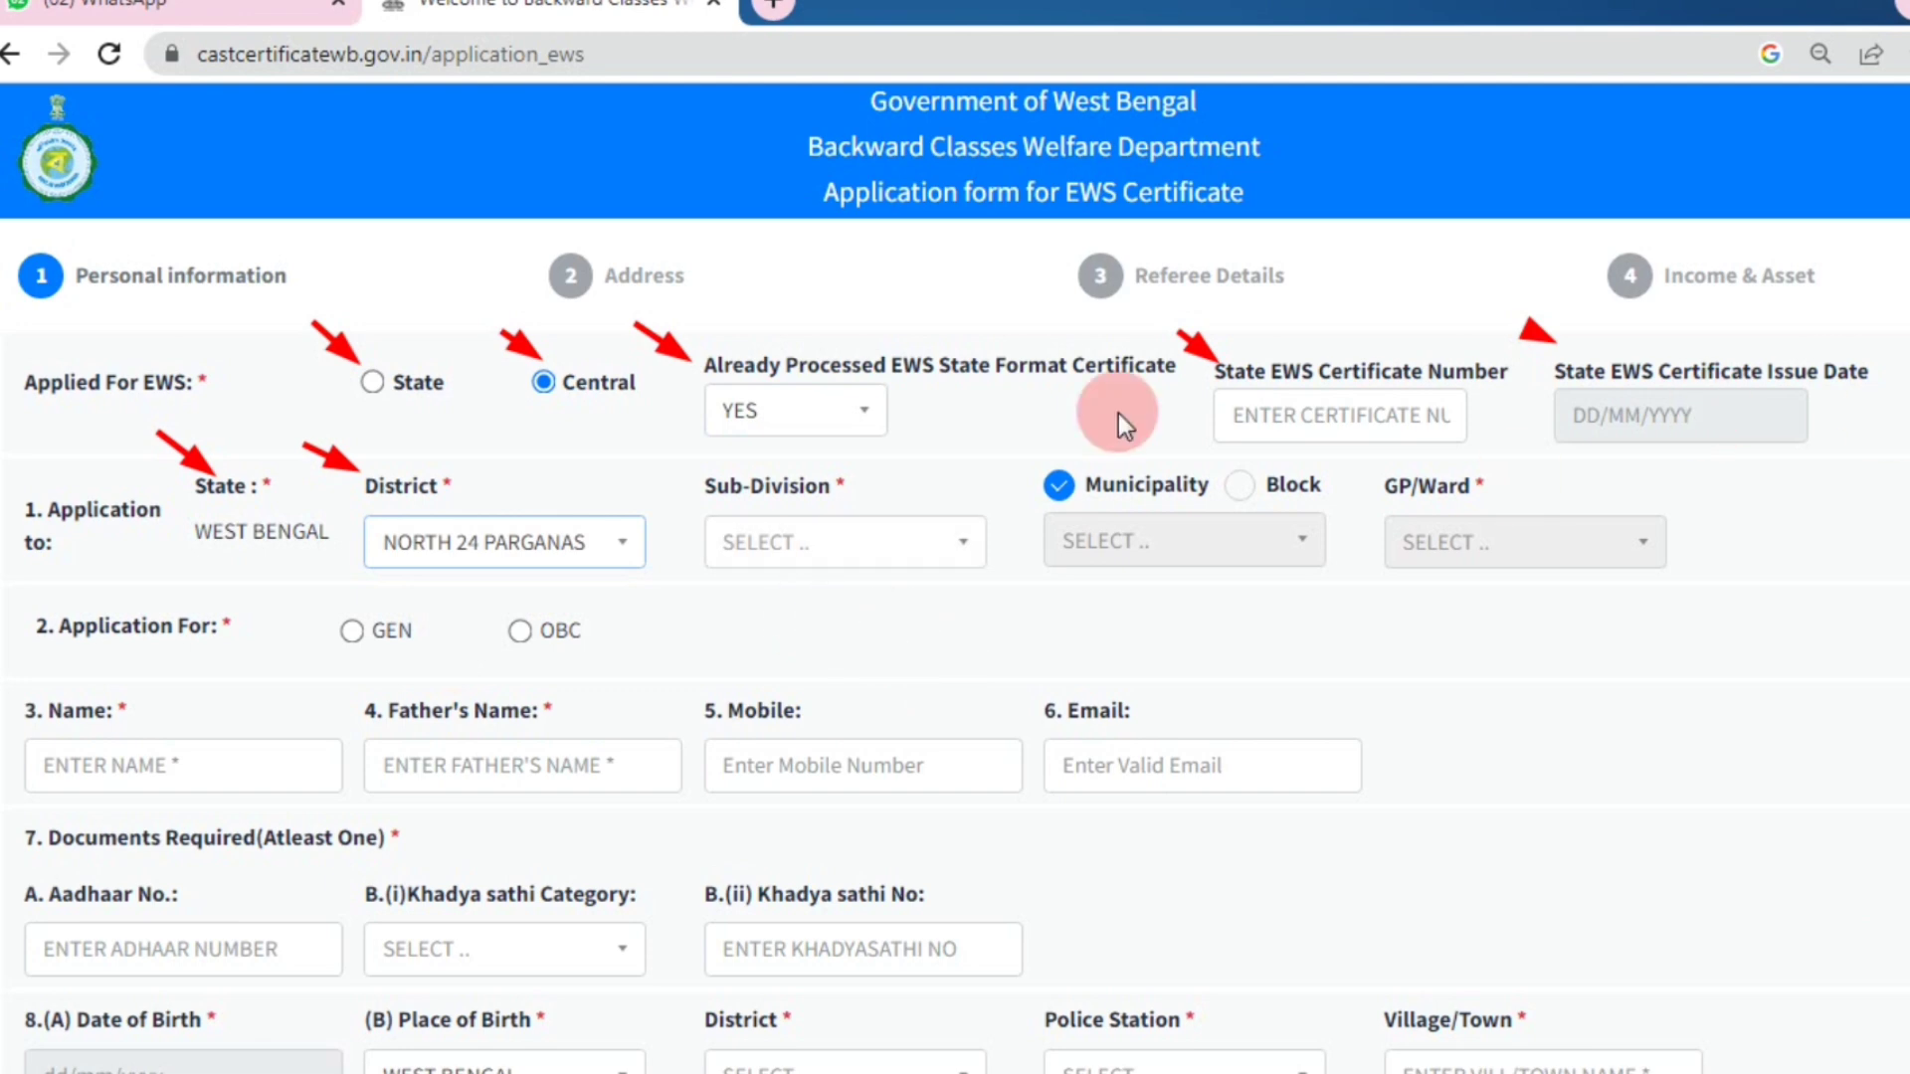
{"action": "left_click", "coordinate": [771, 554]}
{"action": "left_click", "coordinate": [786, 649]}
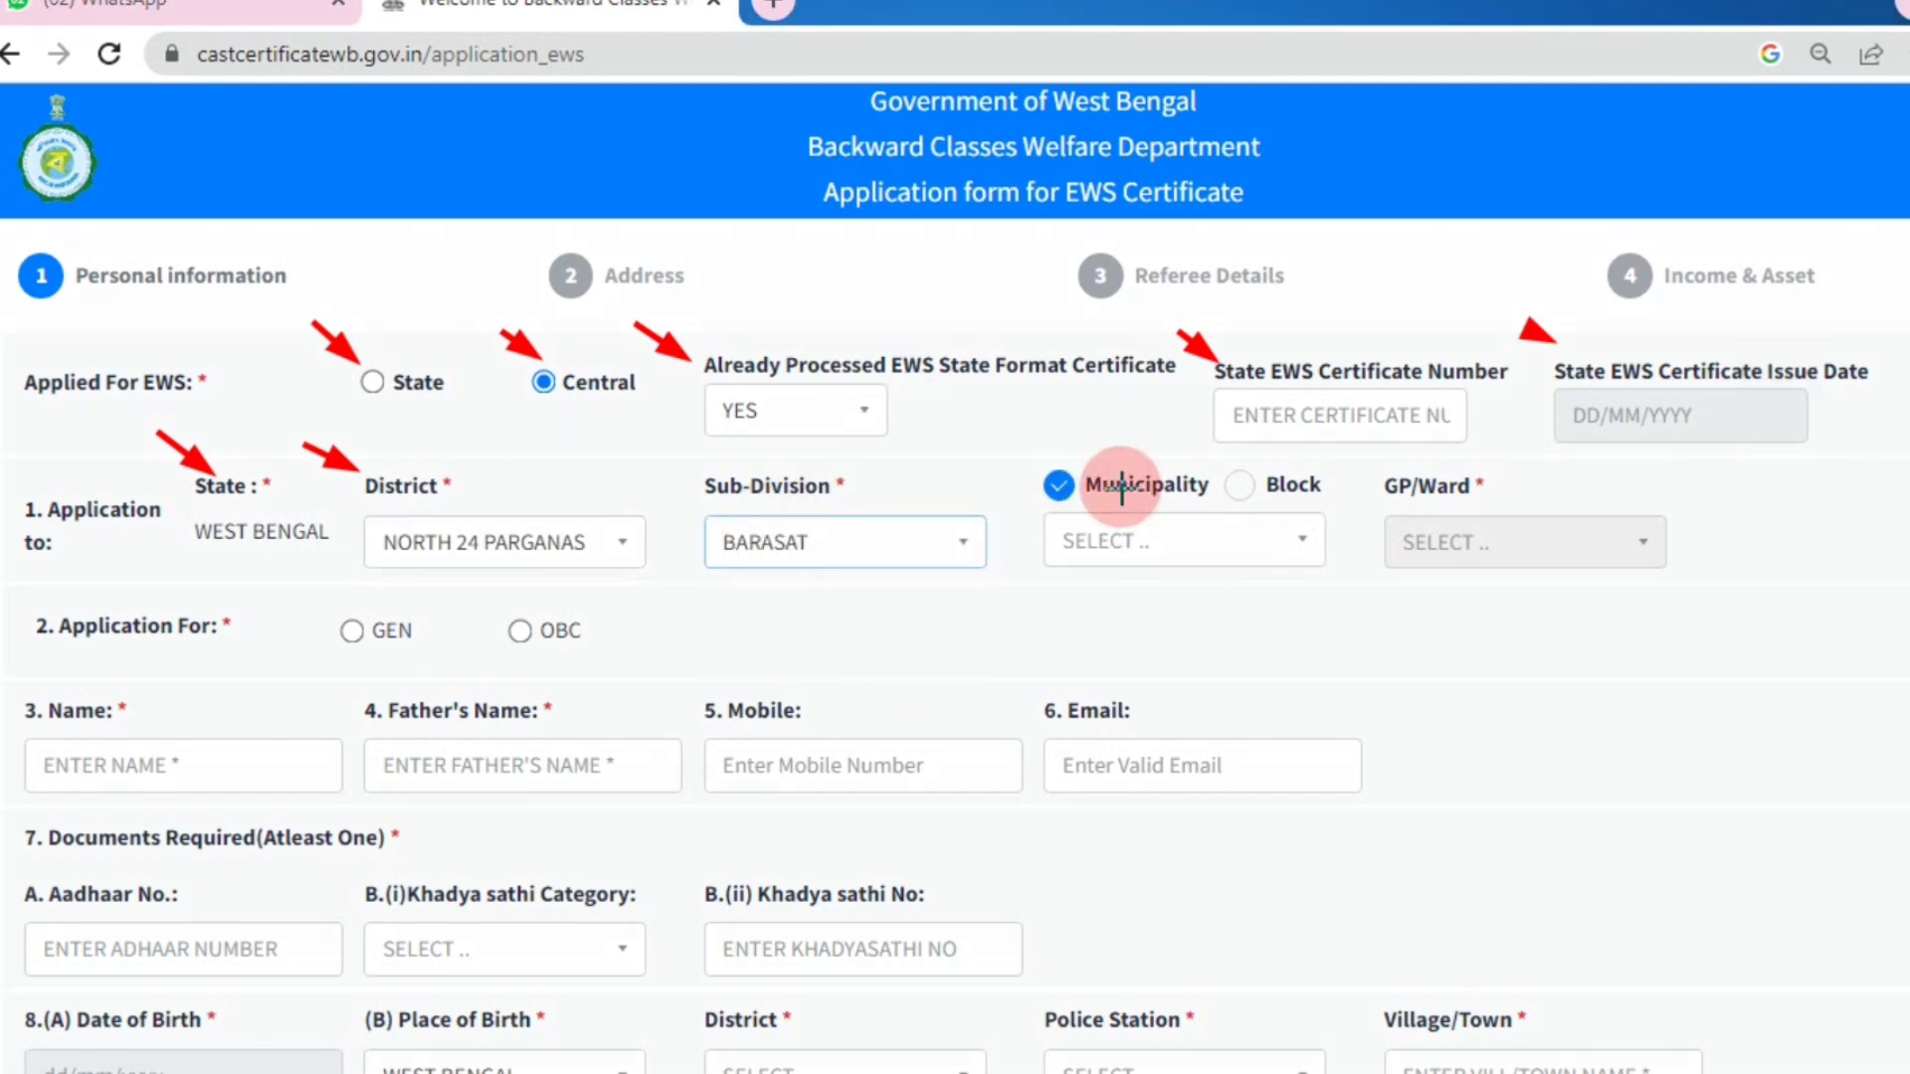
{"action": "left_click_drag", "start_coordinate": [664, 463], "coordinate": [702, 486]}
{"action": "left_click_drag", "start_coordinate": [1018, 451], "coordinate": [1042, 465]}
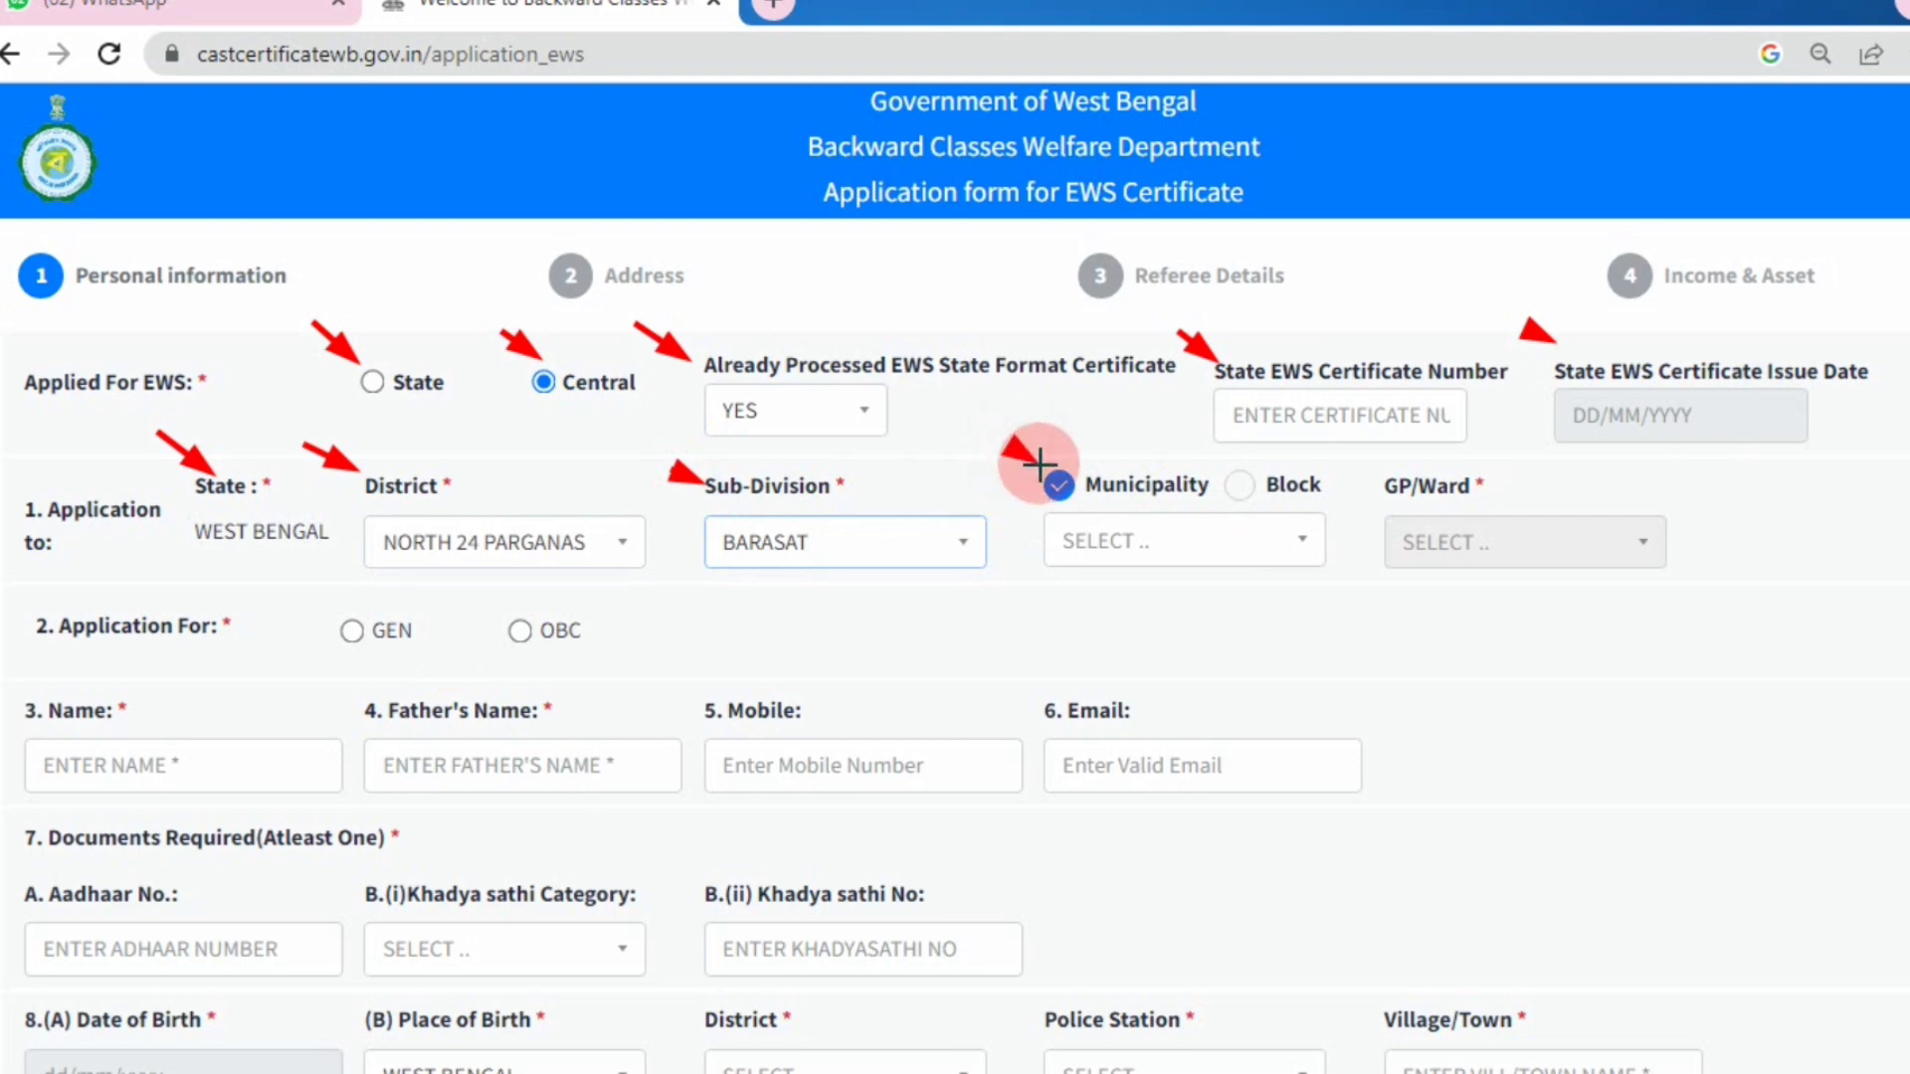
{"action": "left_click_drag", "start_coordinate": [1177, 450], "coordinate": [1212, 467]}
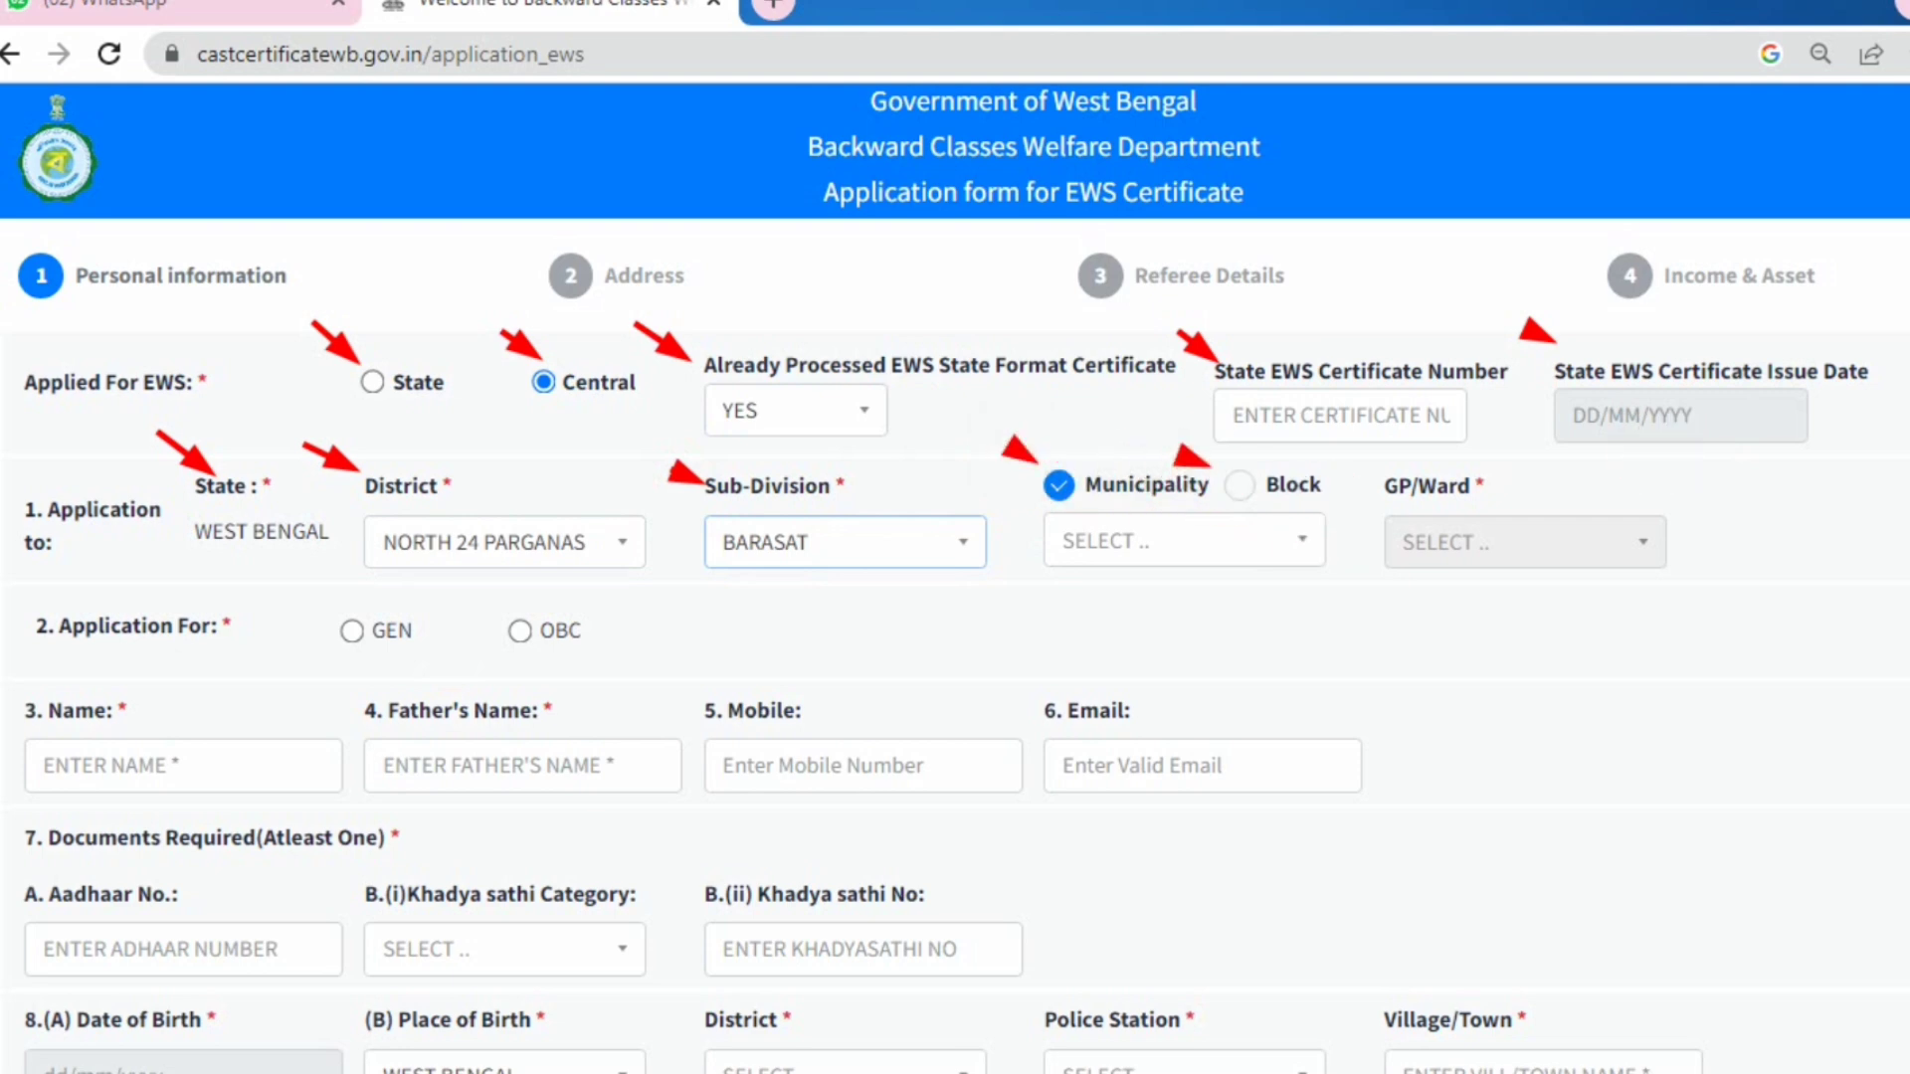
- Select BARASAT as the municipality and show the wards available for it
{"action": "left_click", "coordinate": [1262, 527]}
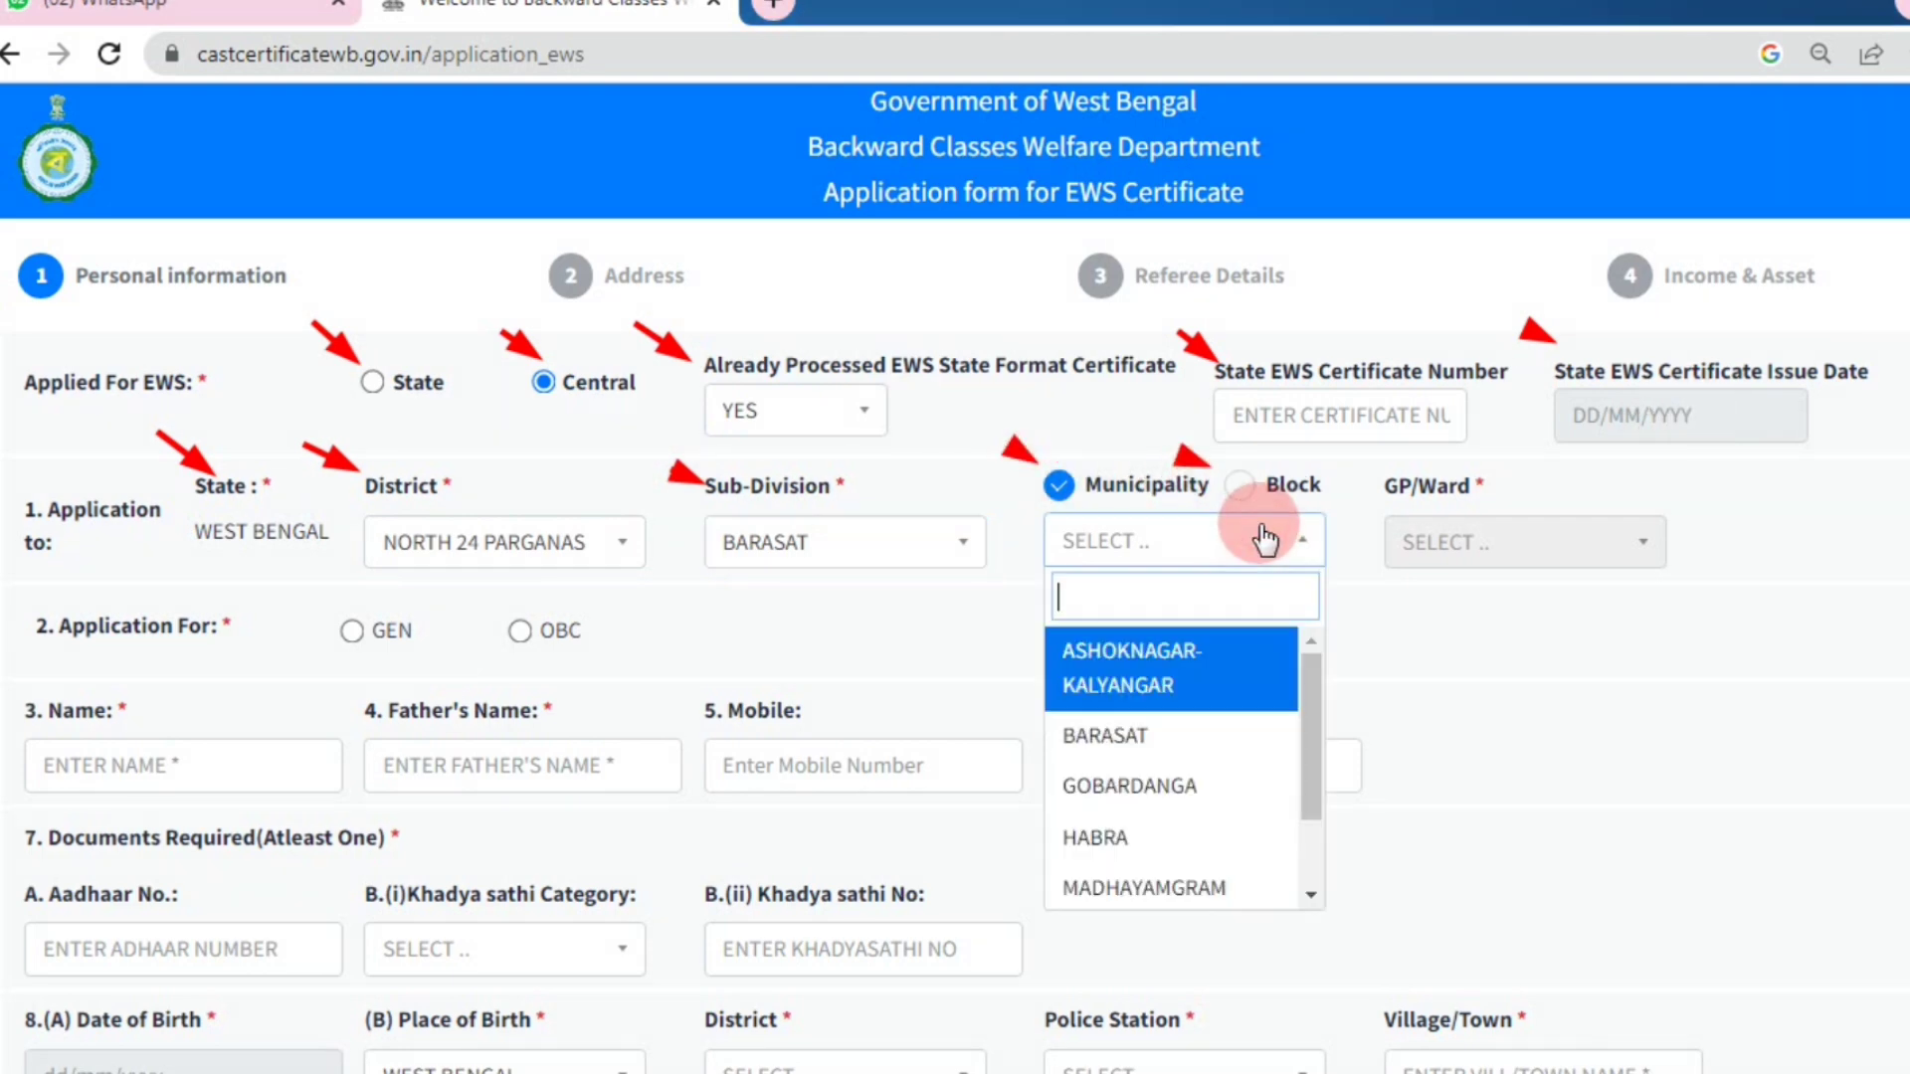
{"action": "left_click", "coordinate": [1174, 746]}
{"action": "left_click", "coordinate": [1472, 541]}
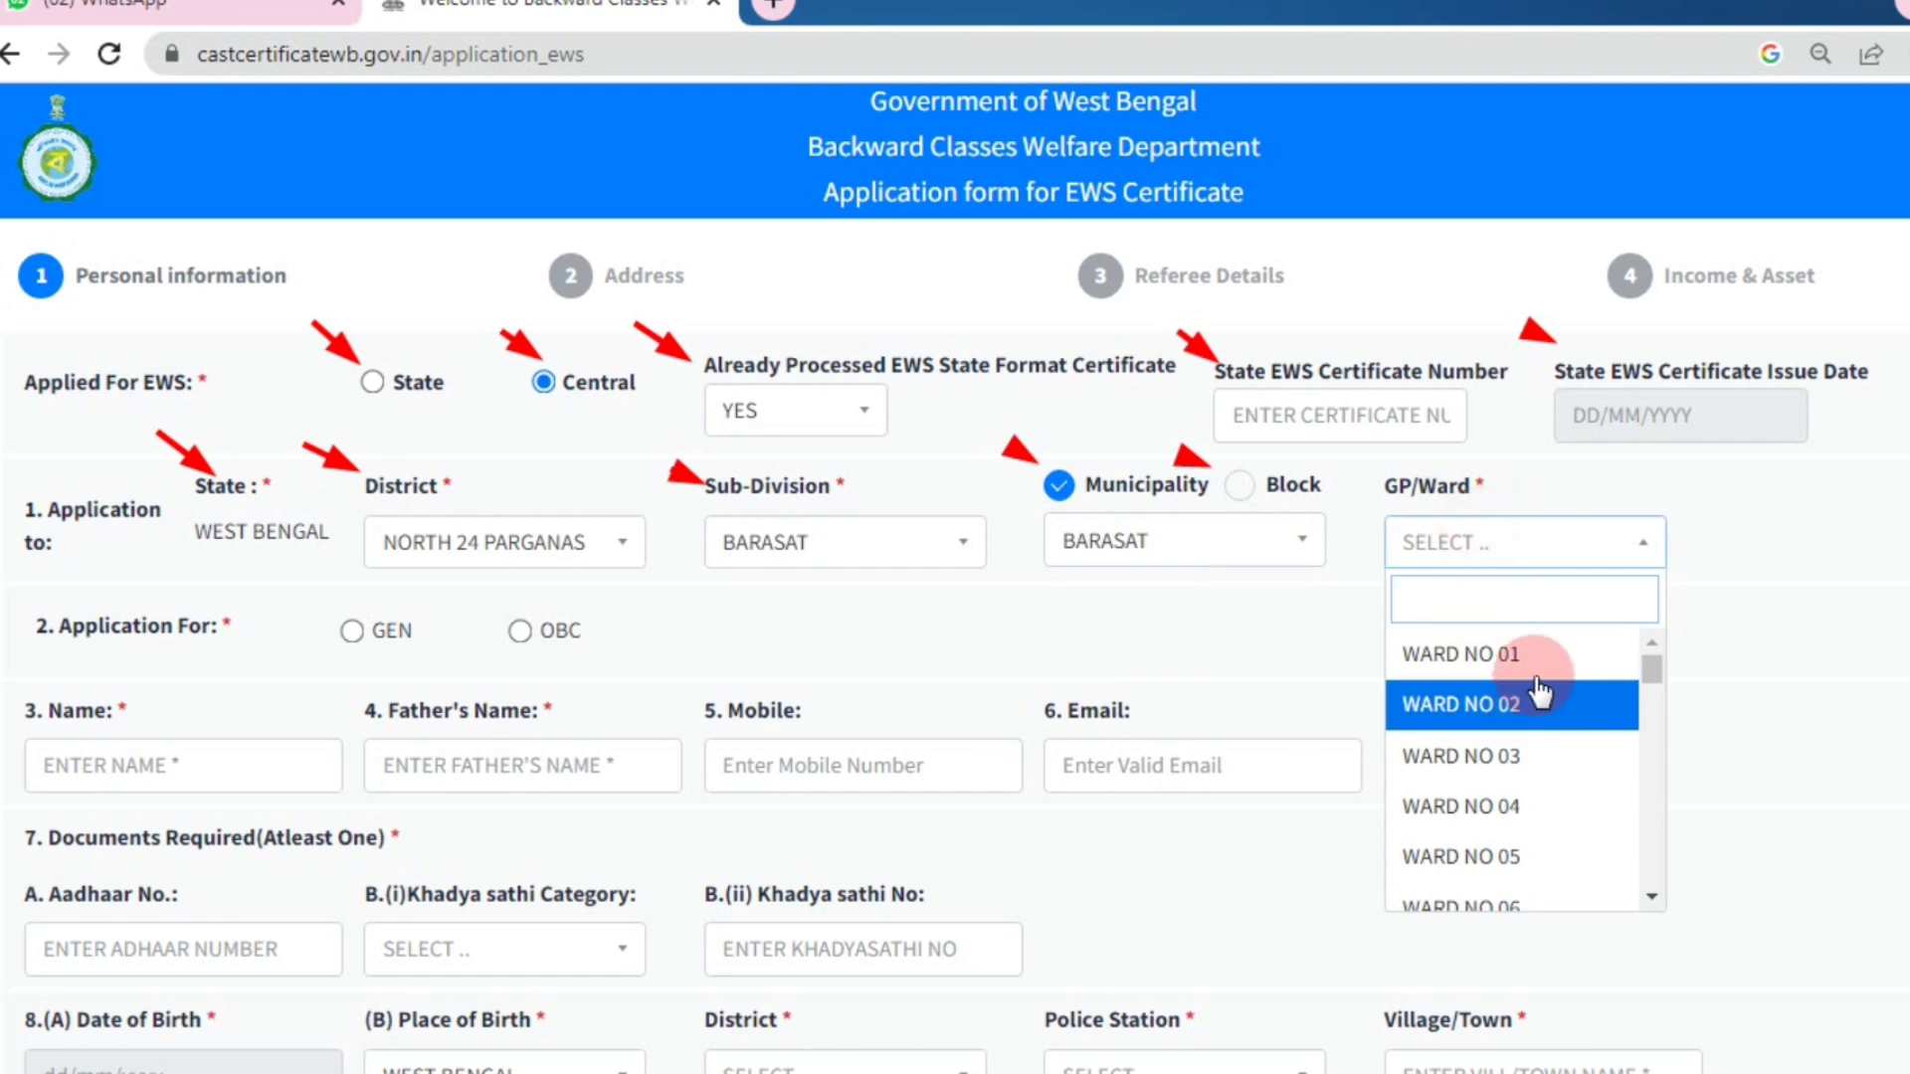
- Change the application area to Block, choosing DEGAGNA as the block and BERACHAMPA-I as the GP/Ward
{"action": "left_click", "coordinate": [1239, 485]}
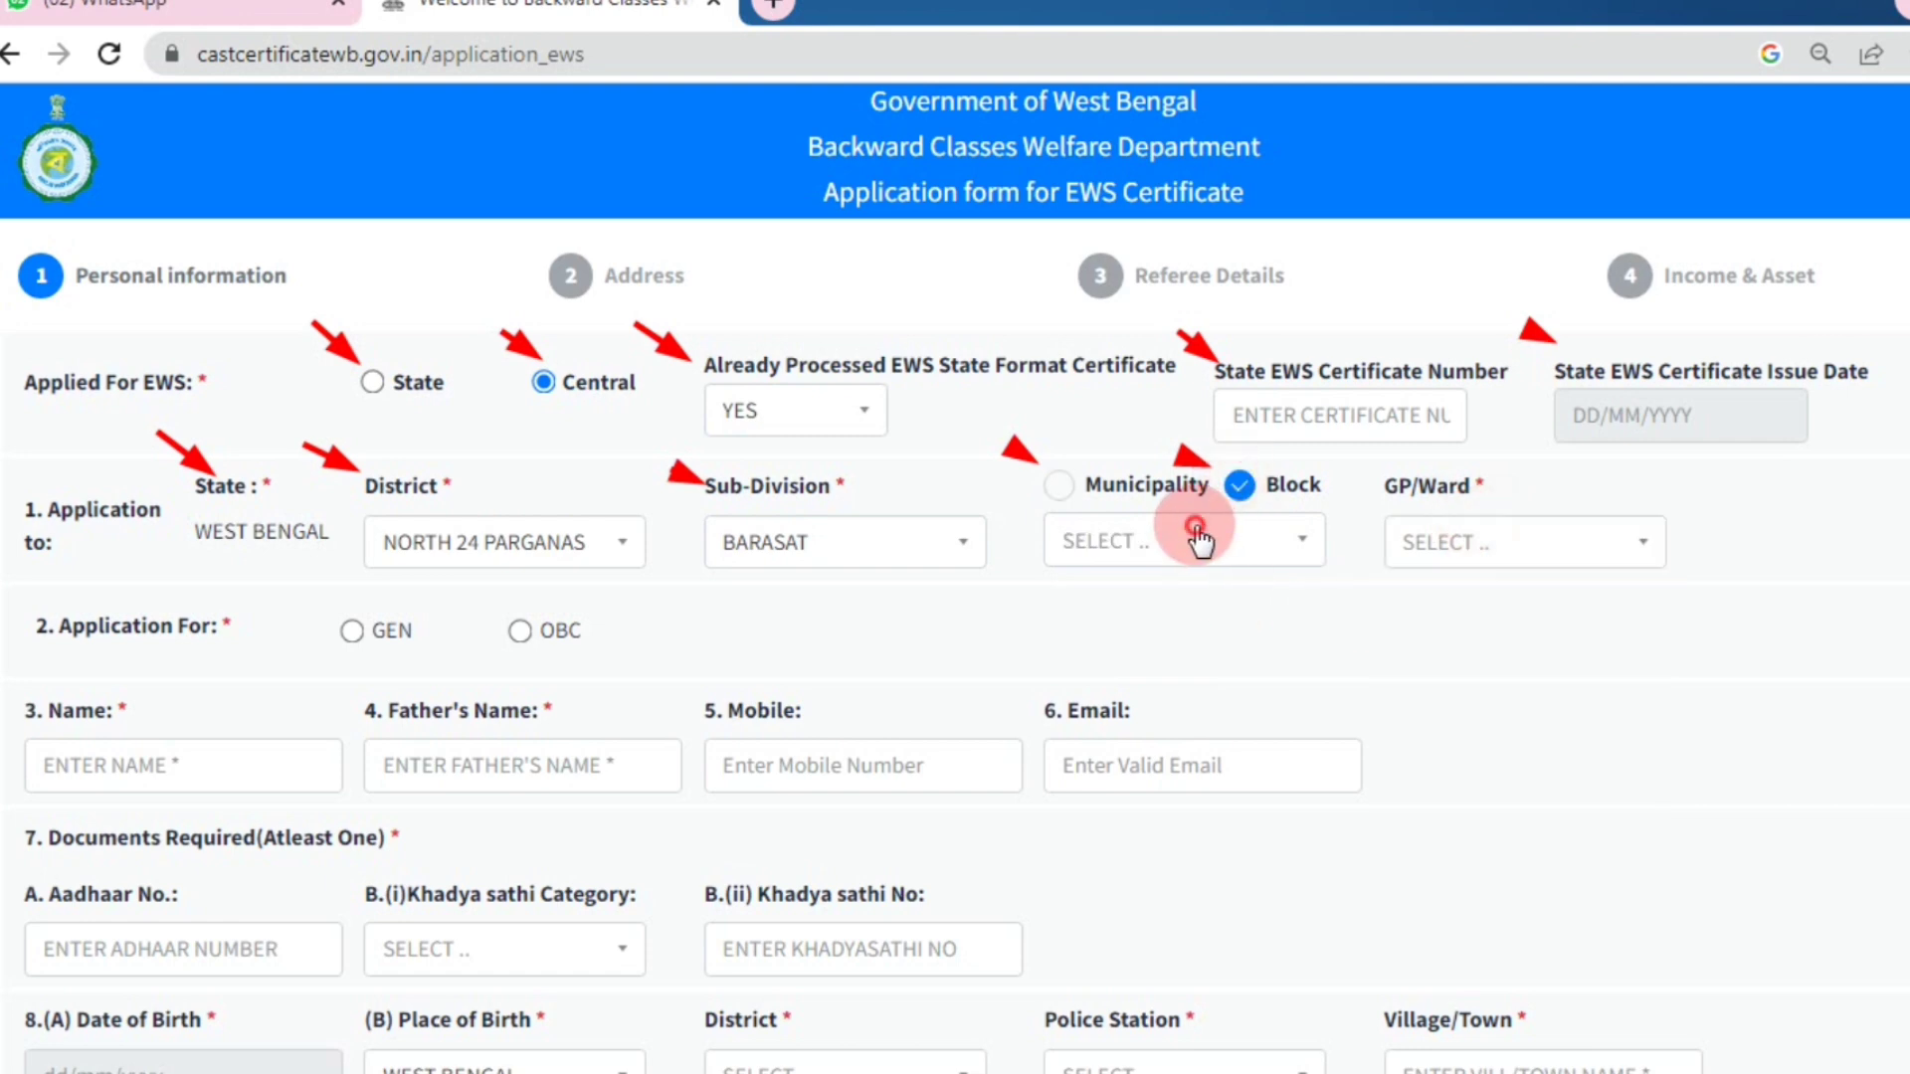
{"action": "left_click", "coordinate": [1196, 529]}
{"action": "left_click", "coordinate": [1155, 800]}
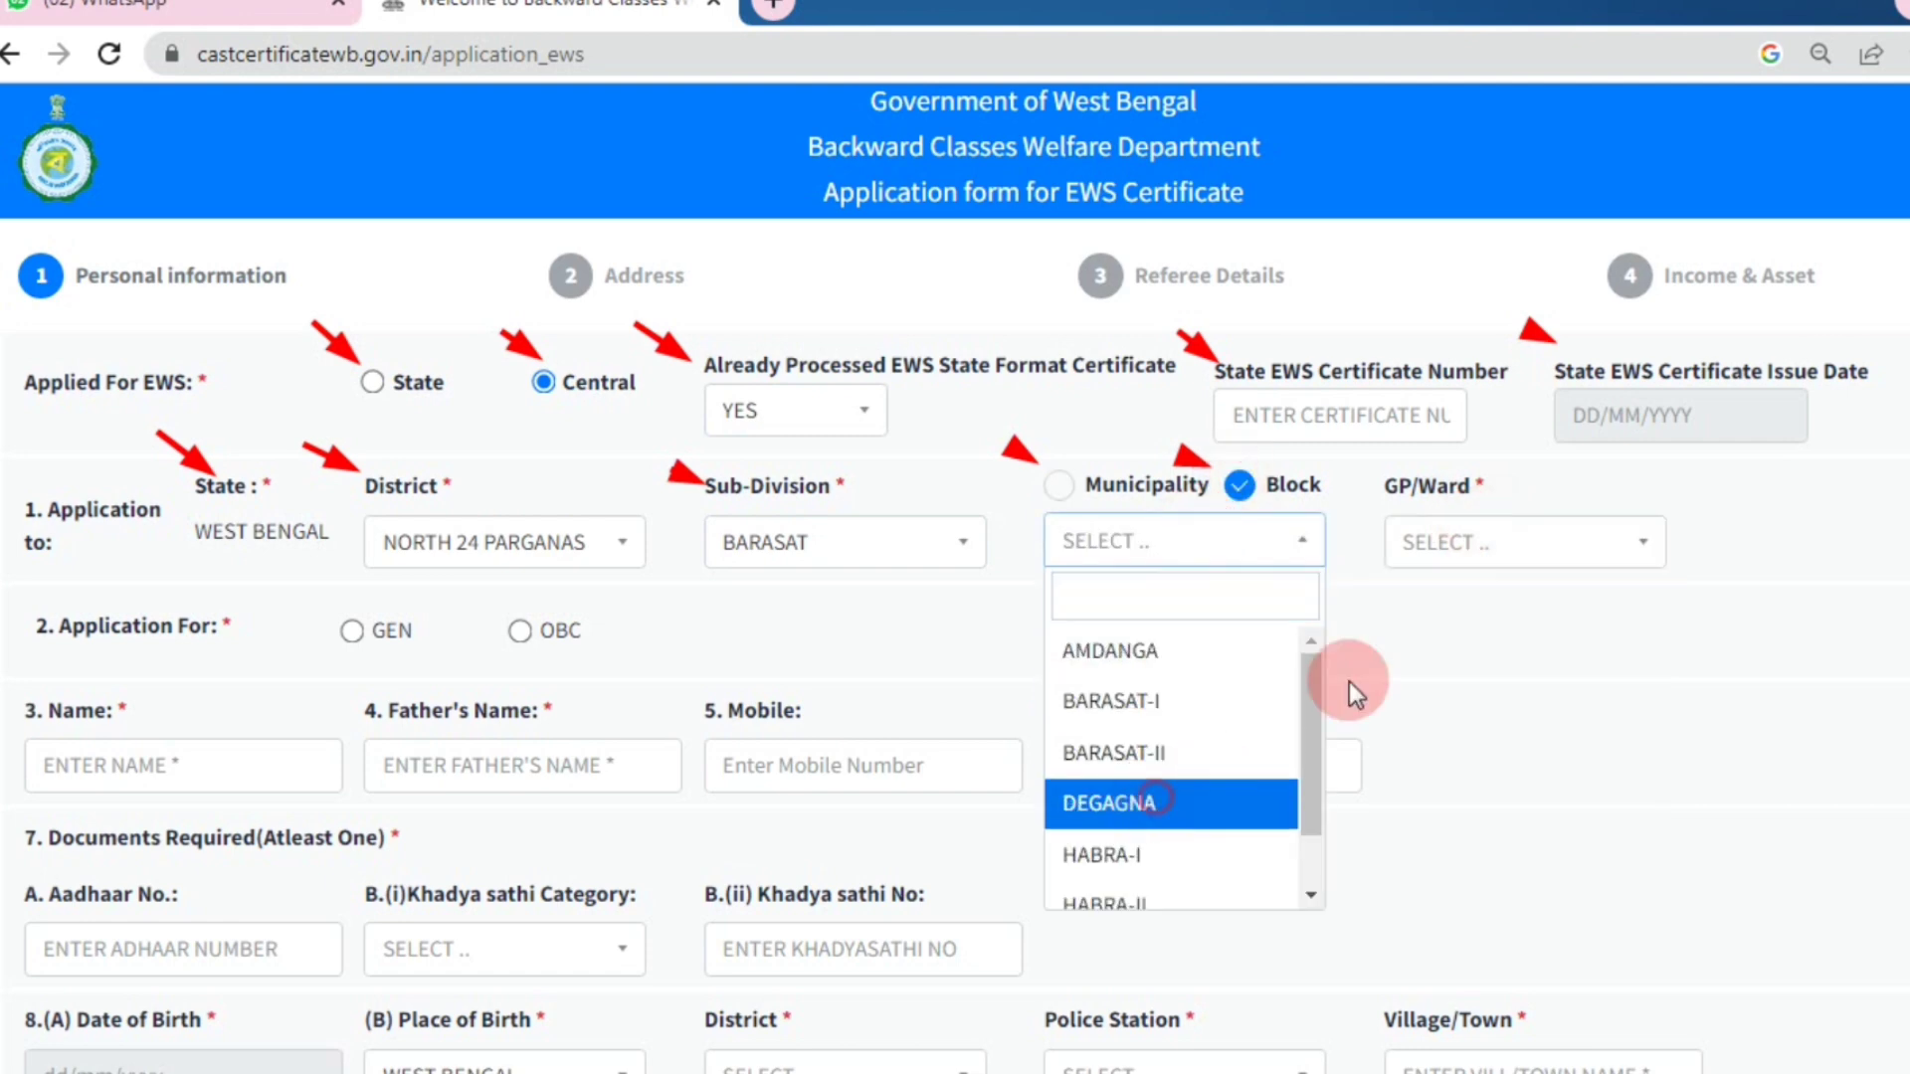
{"action": "left_click", "coordinate": [1454, 554]}
{"action": "left_click", "coordinate": [1492, 755]}
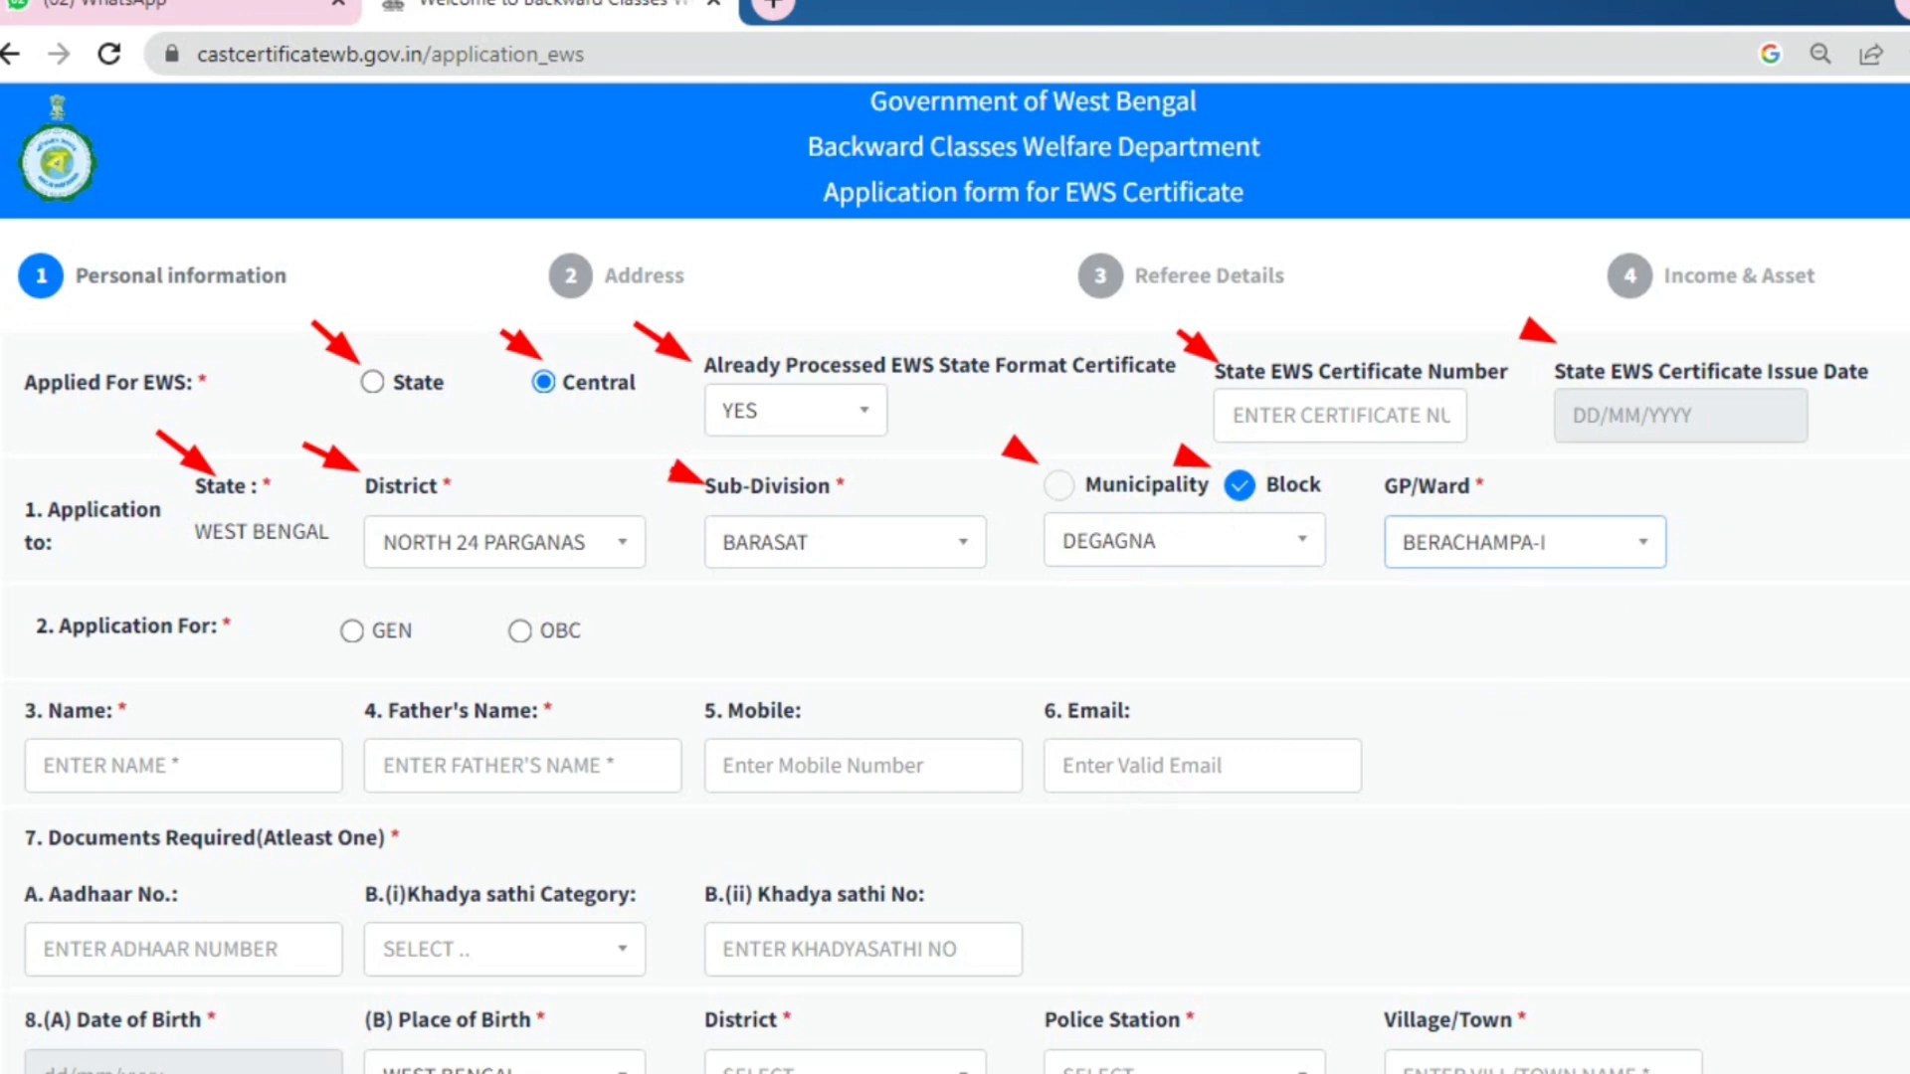
{"action": "left_click_drag", "start_coordinate": [1329, 472], "coordinate": [1373, 487]}
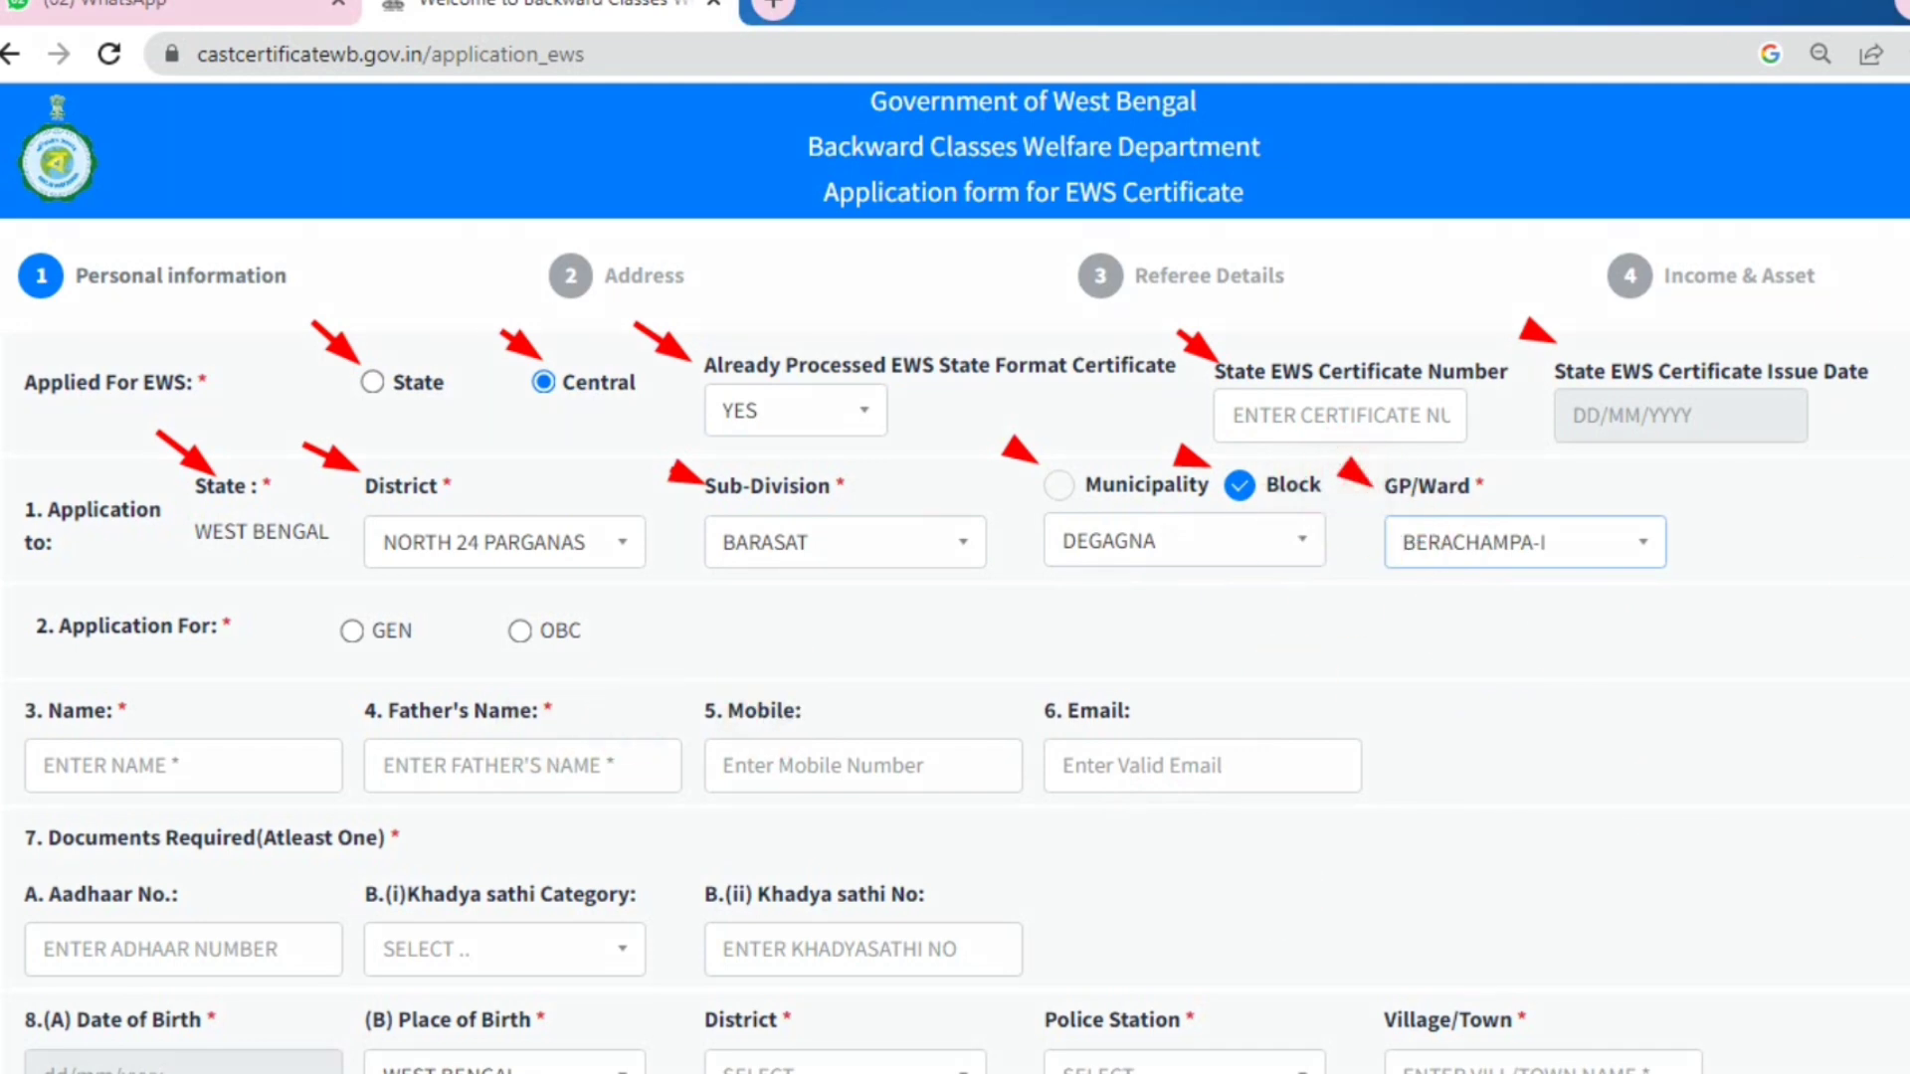
{"action": "left_click_drag", "start_coordinate": [69, 575], "coordinate": [104, 601]}
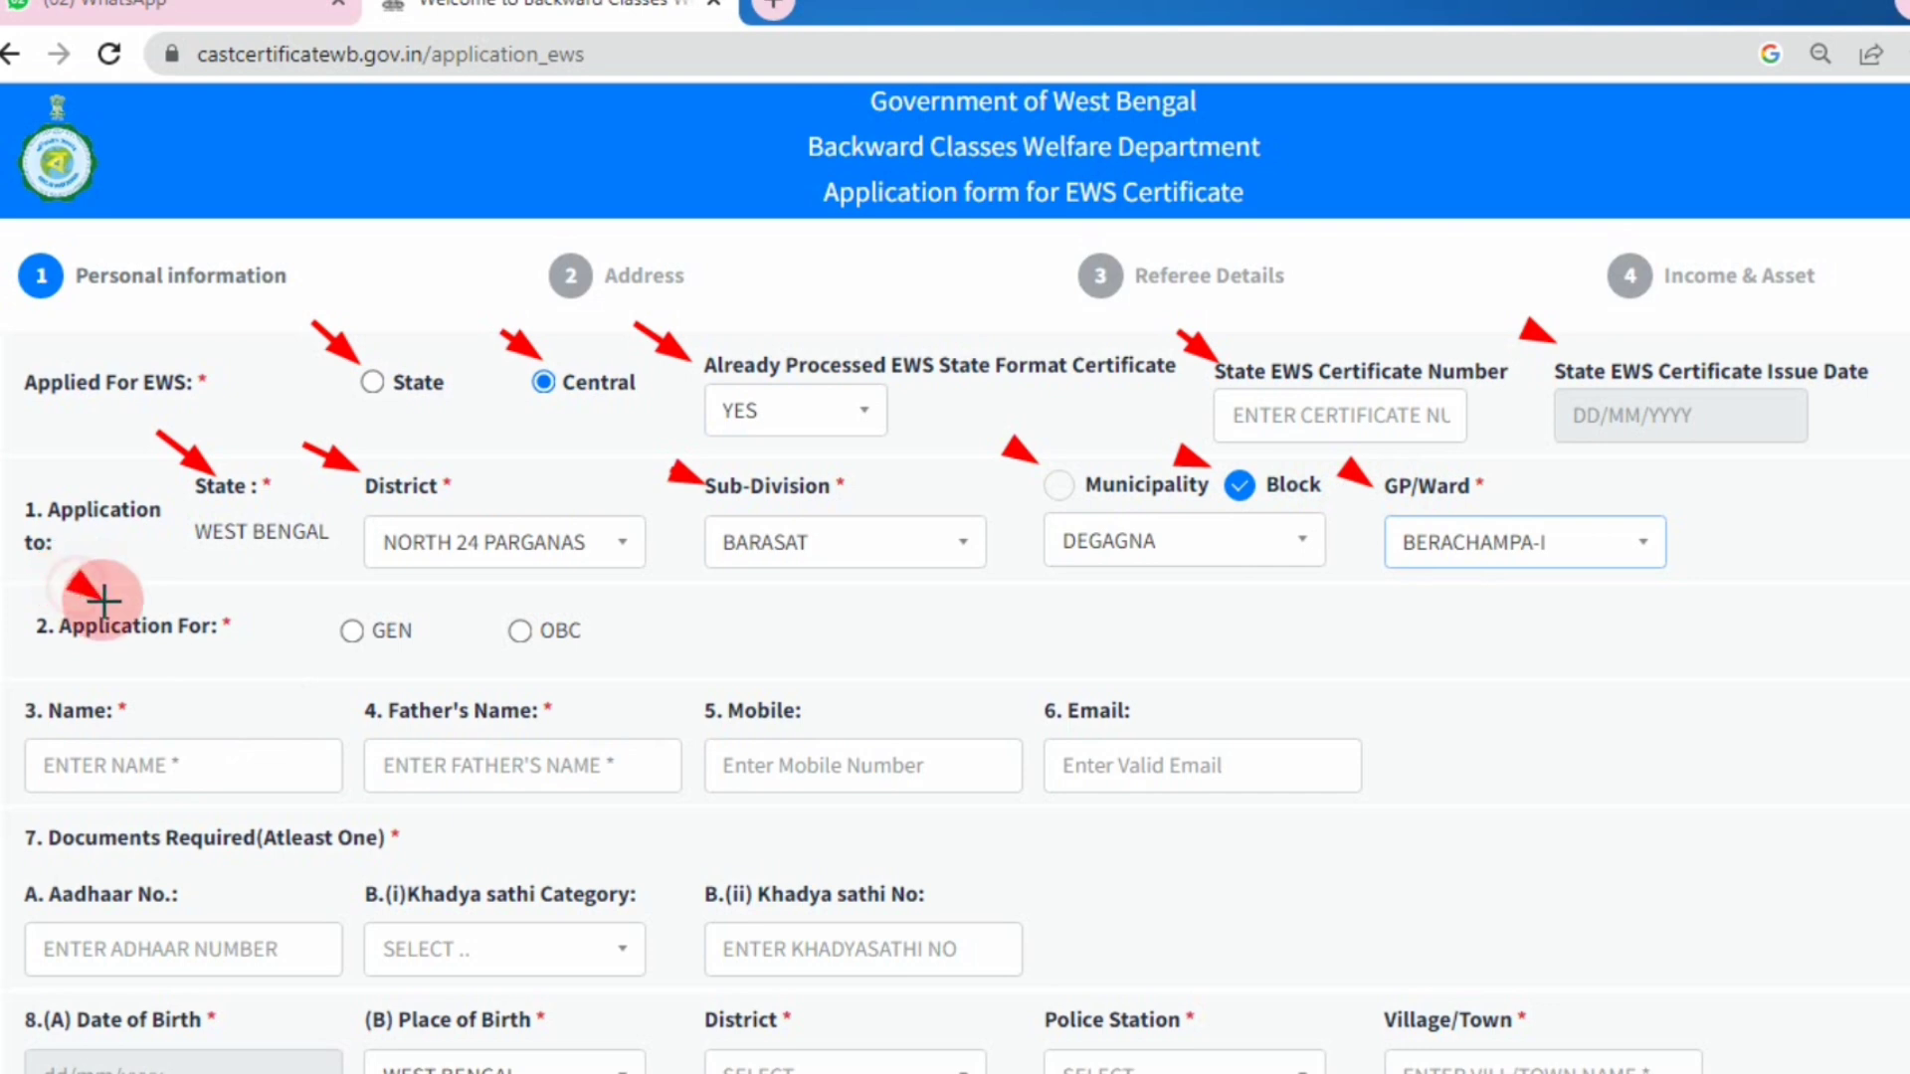
{"action": "left_click_drag", "start_coordinate": [323, 592], "coordinate": [349, 611]}
{"action": "left_click_drag", "start_coordinate": [463, 597], "coordinate": [499, 615]}
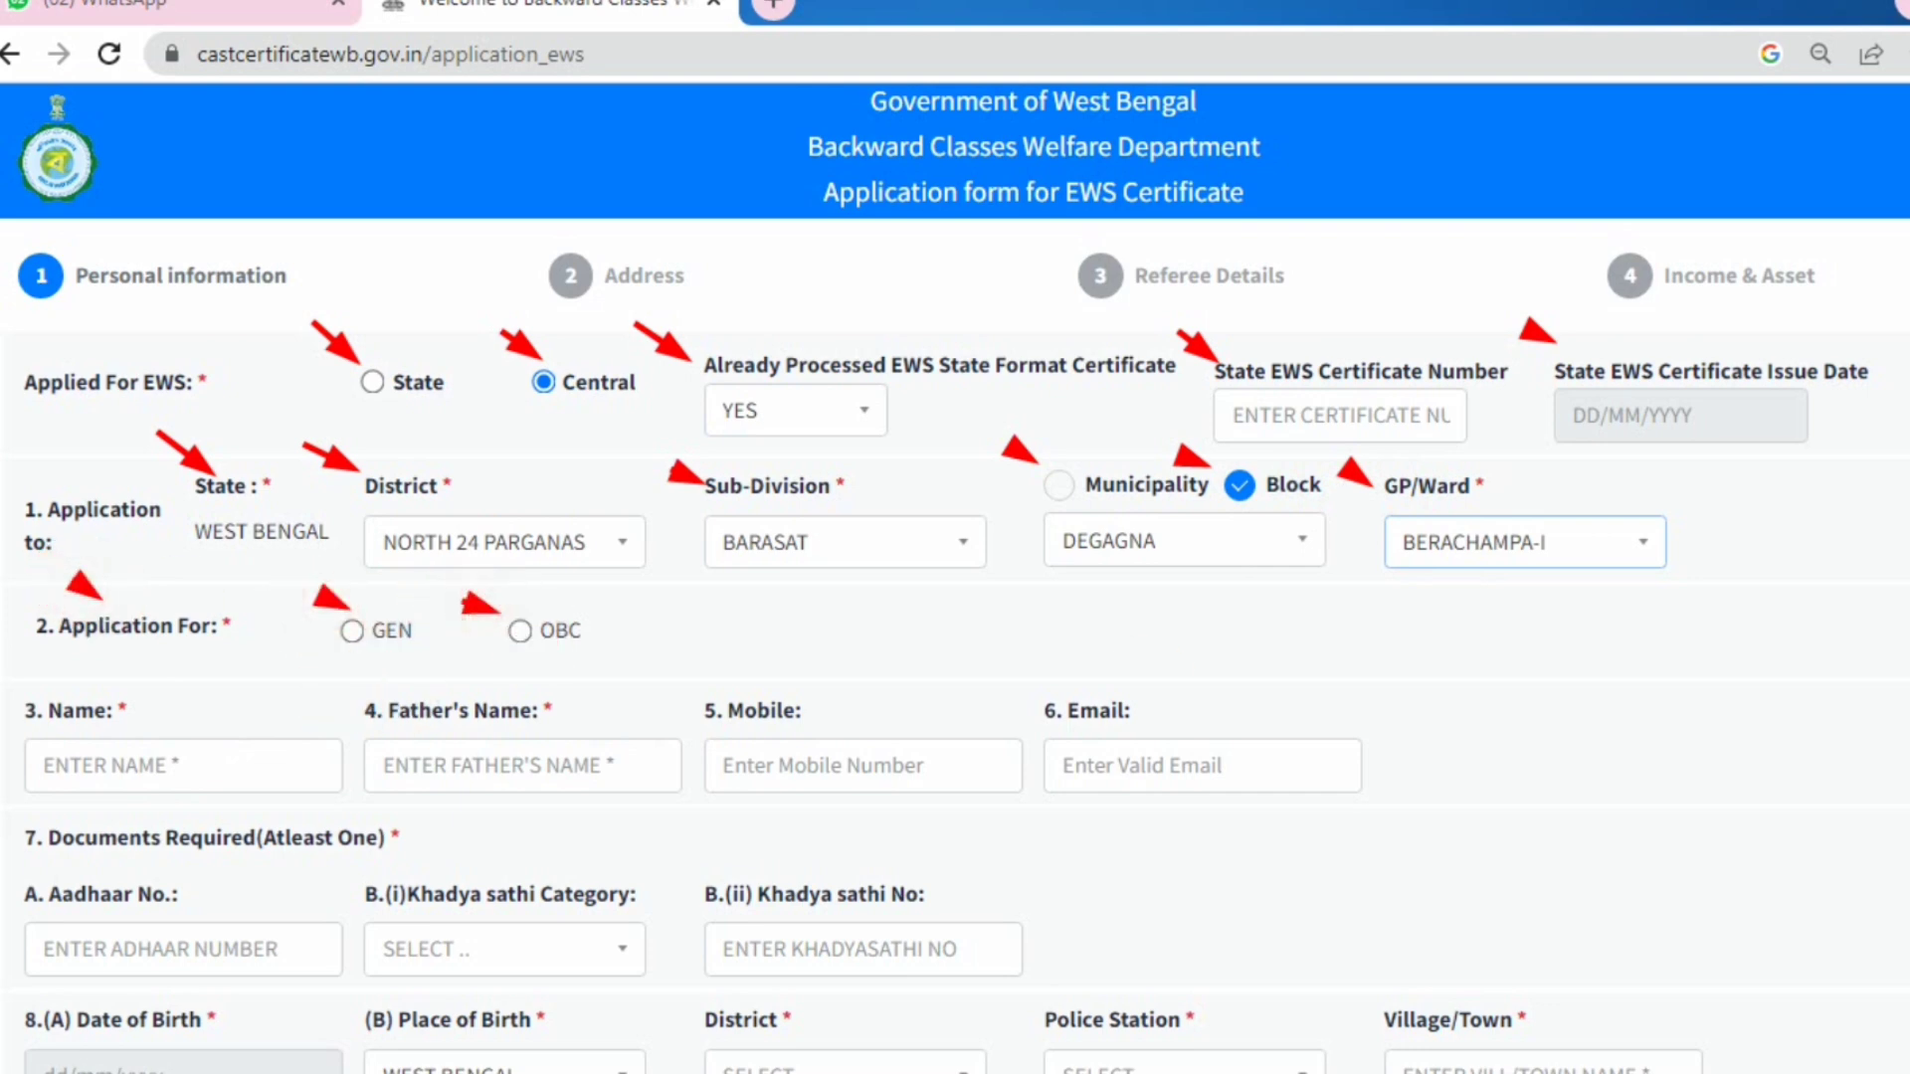
- Set Application For to GEN and look through the list of general communities
{"action": "left_click", "coordinate": [352, 631]}
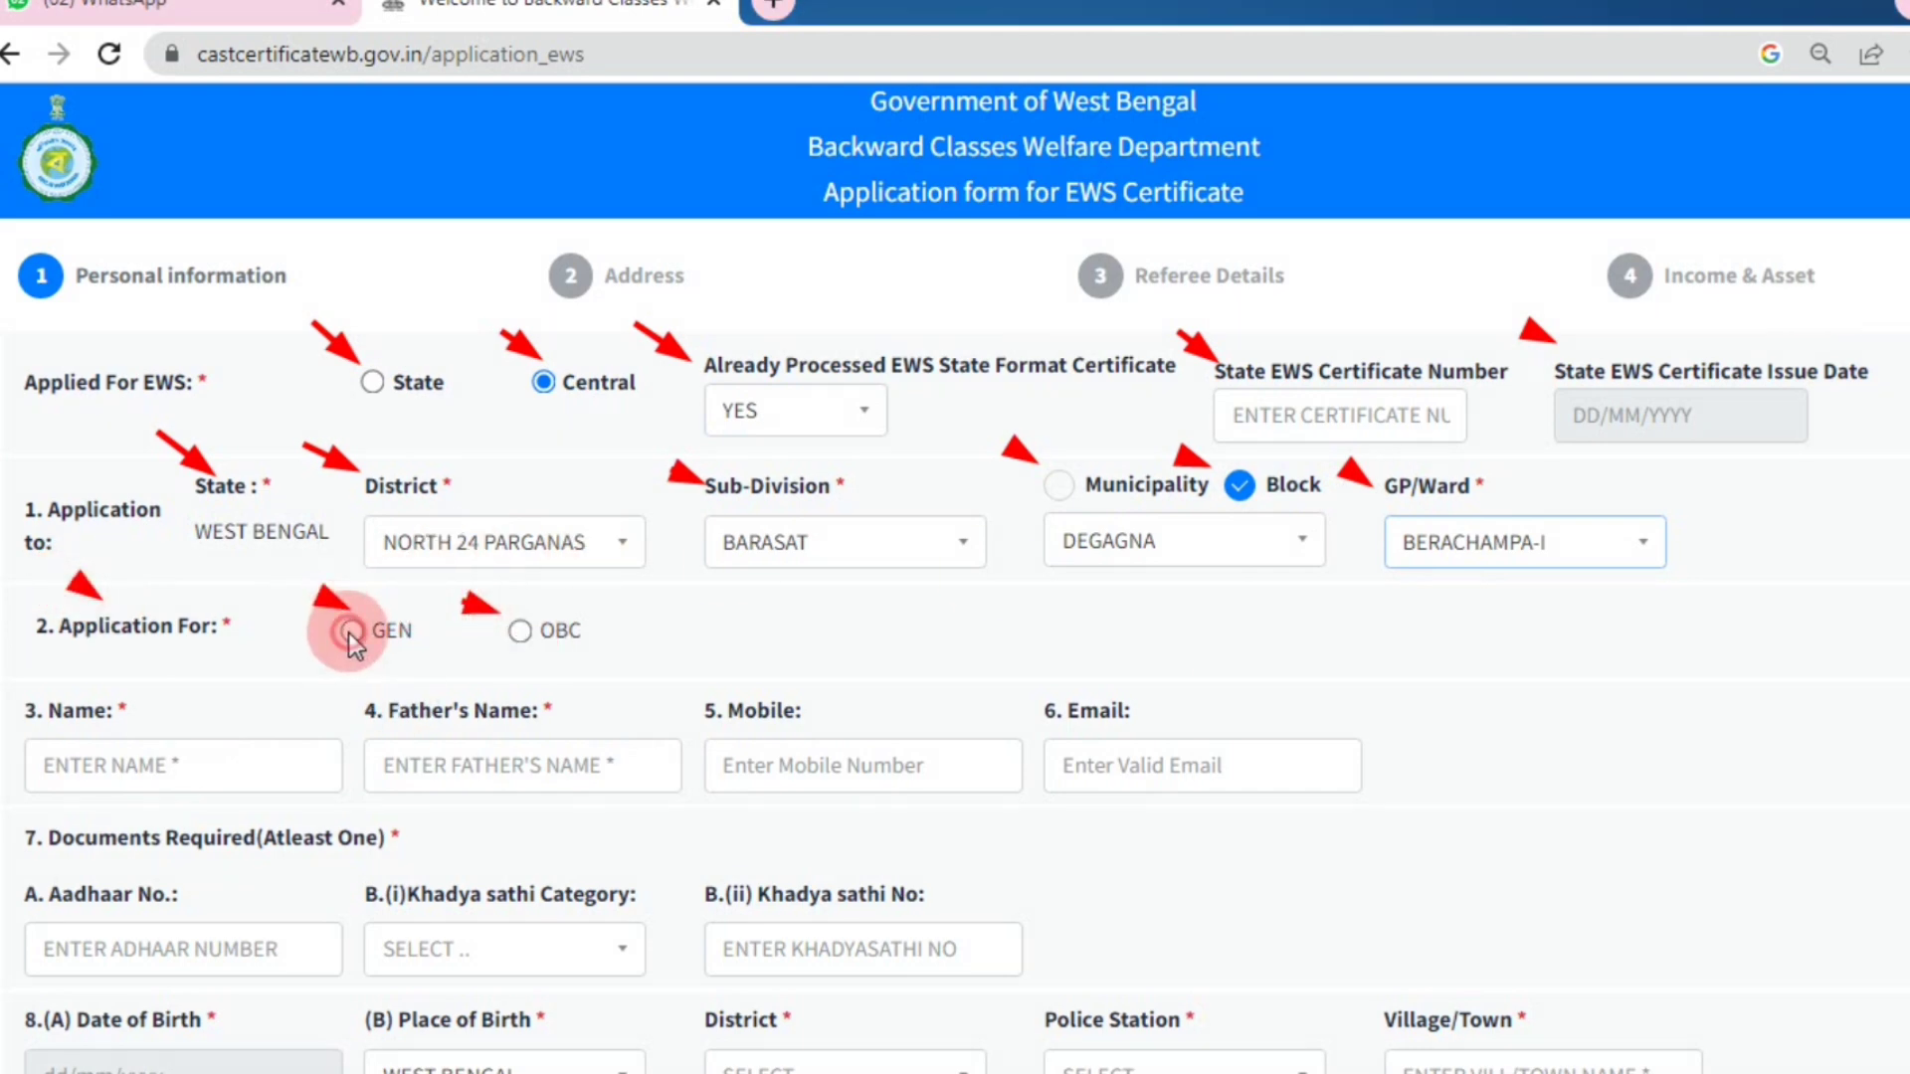
{"action": "left_click", "coordinate": [761, 652]}
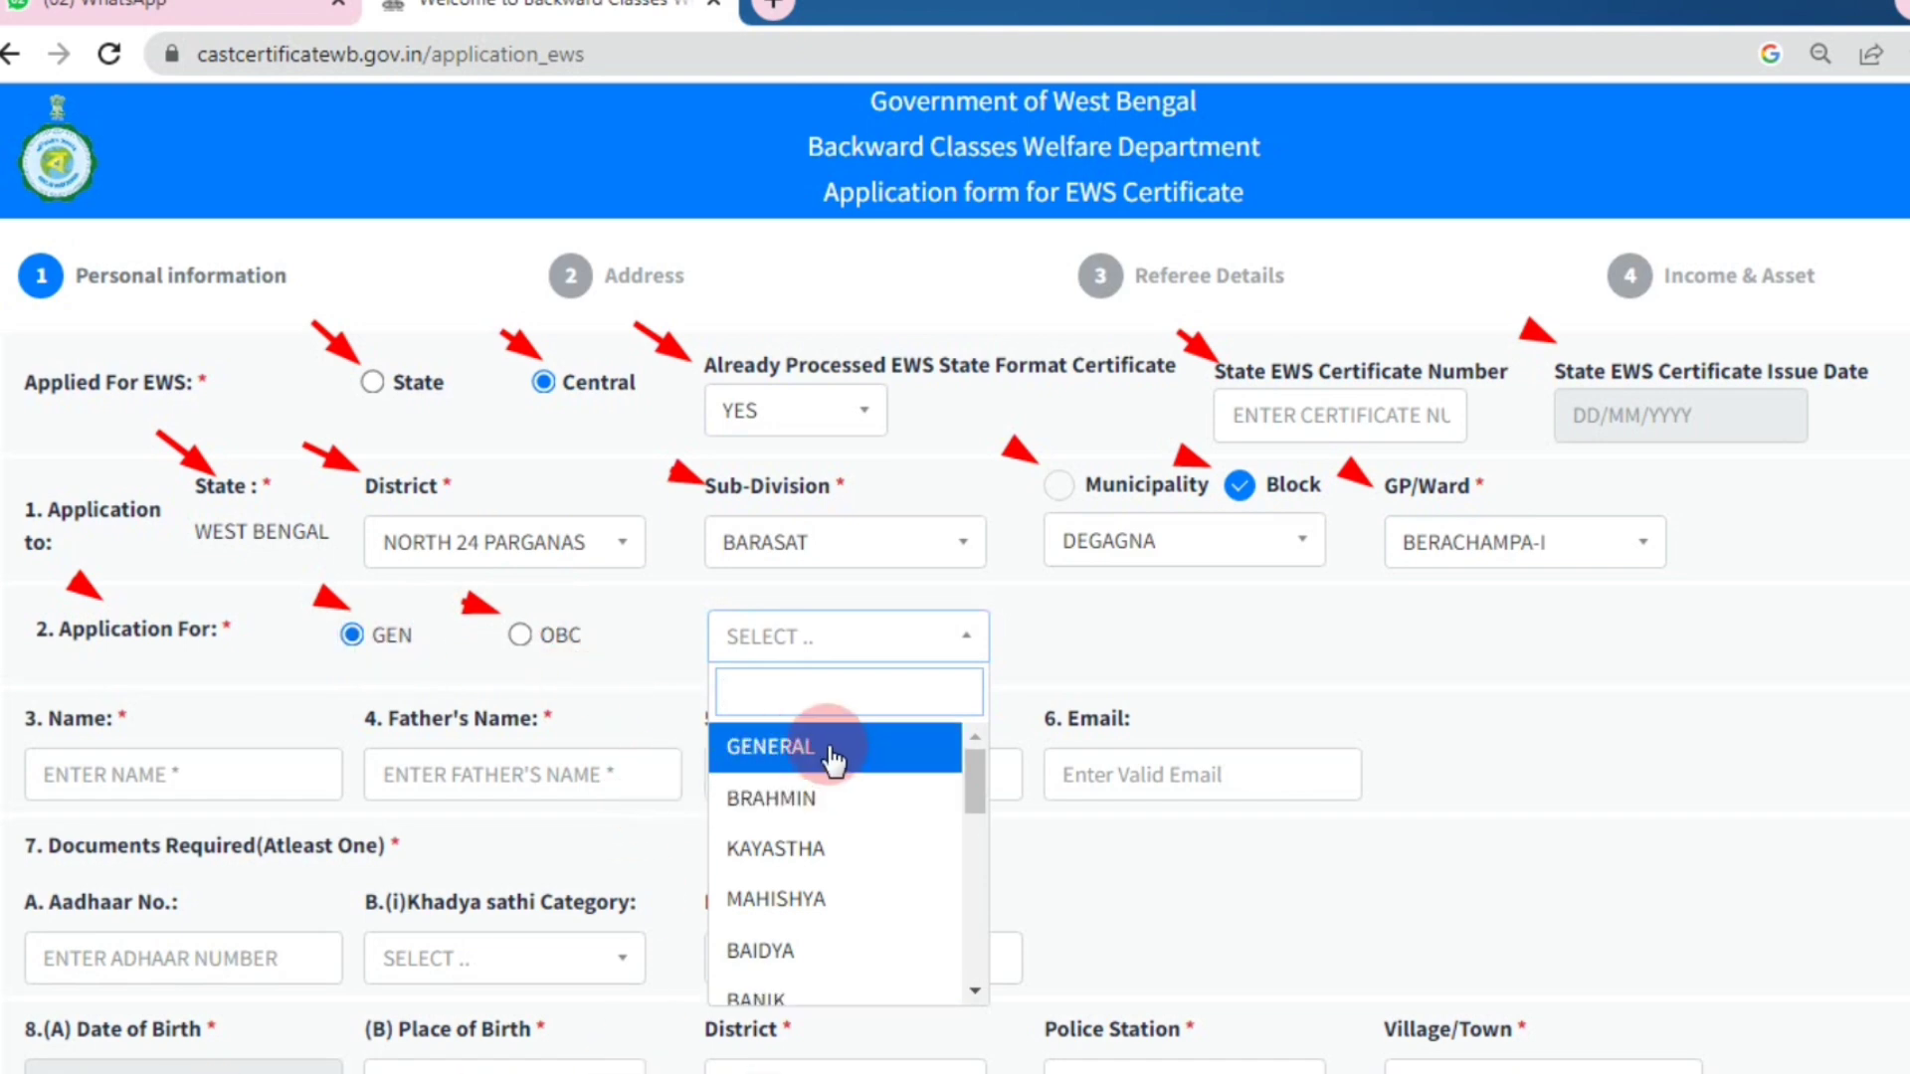
{"action": "scroll", "coordinate": [855, 825], "scroll_direction": "down", "scroll_amount": 2}
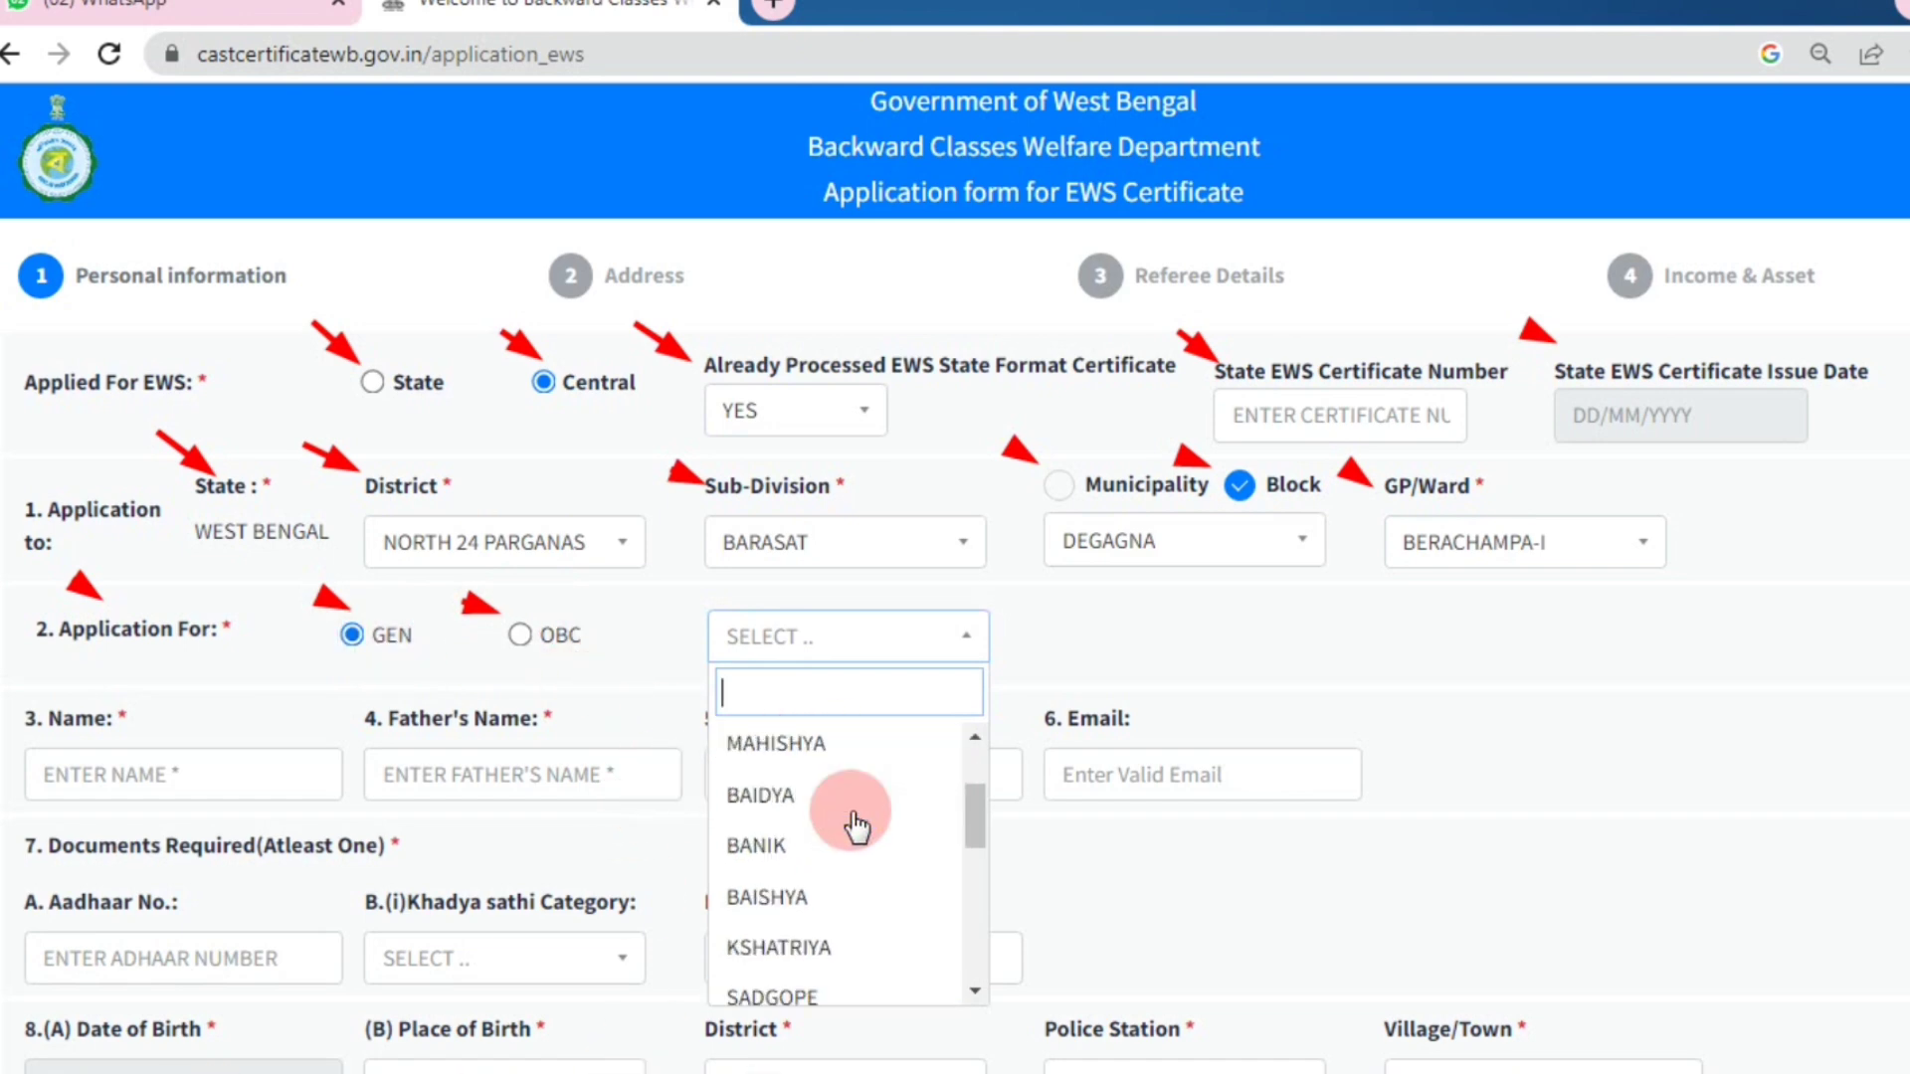
{"action": "scroll", "coordinate": [845, 835], "scroll_direction": "down", "scroll_amount": 2}
- Set Application For to OBC and open the first of its selection lists
{"action": "left_click", "coordinate": [524, 642]}
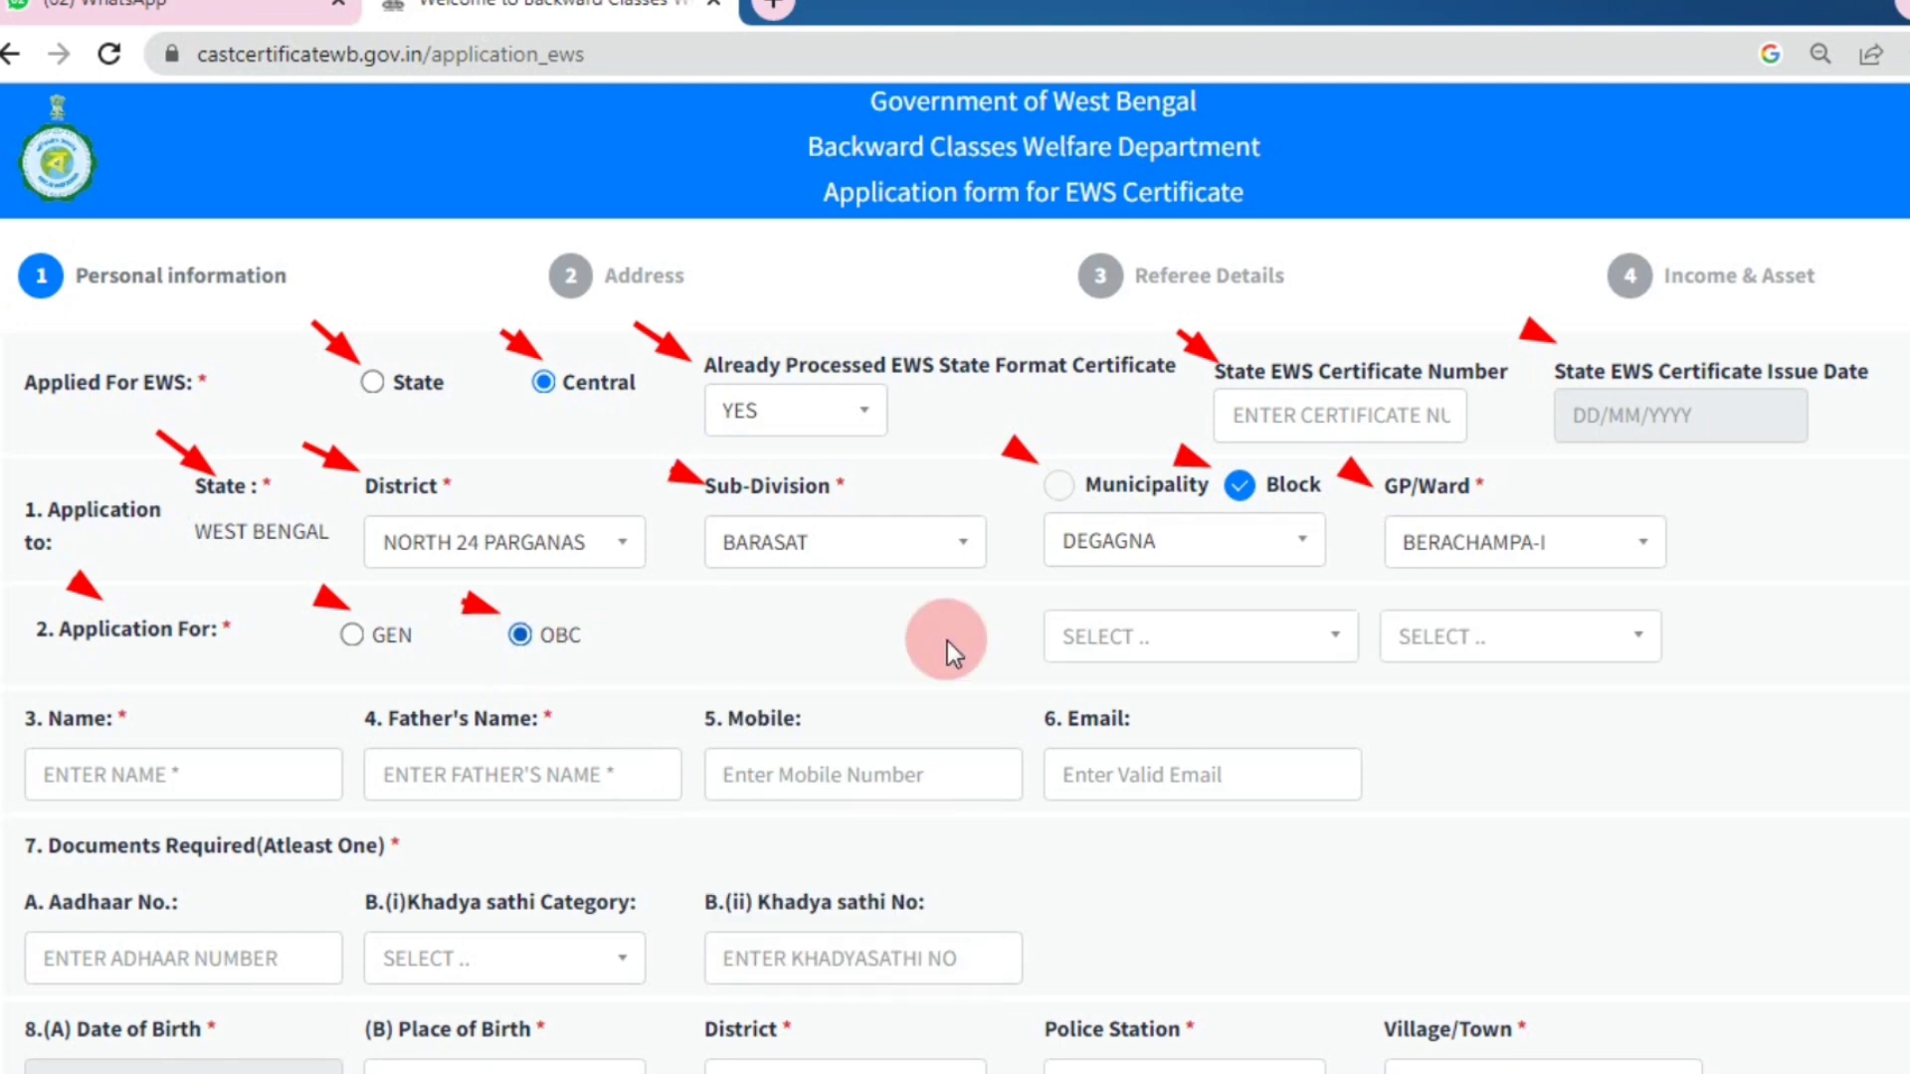
{"action": "left_click", "coordinate": [1185, 636]}
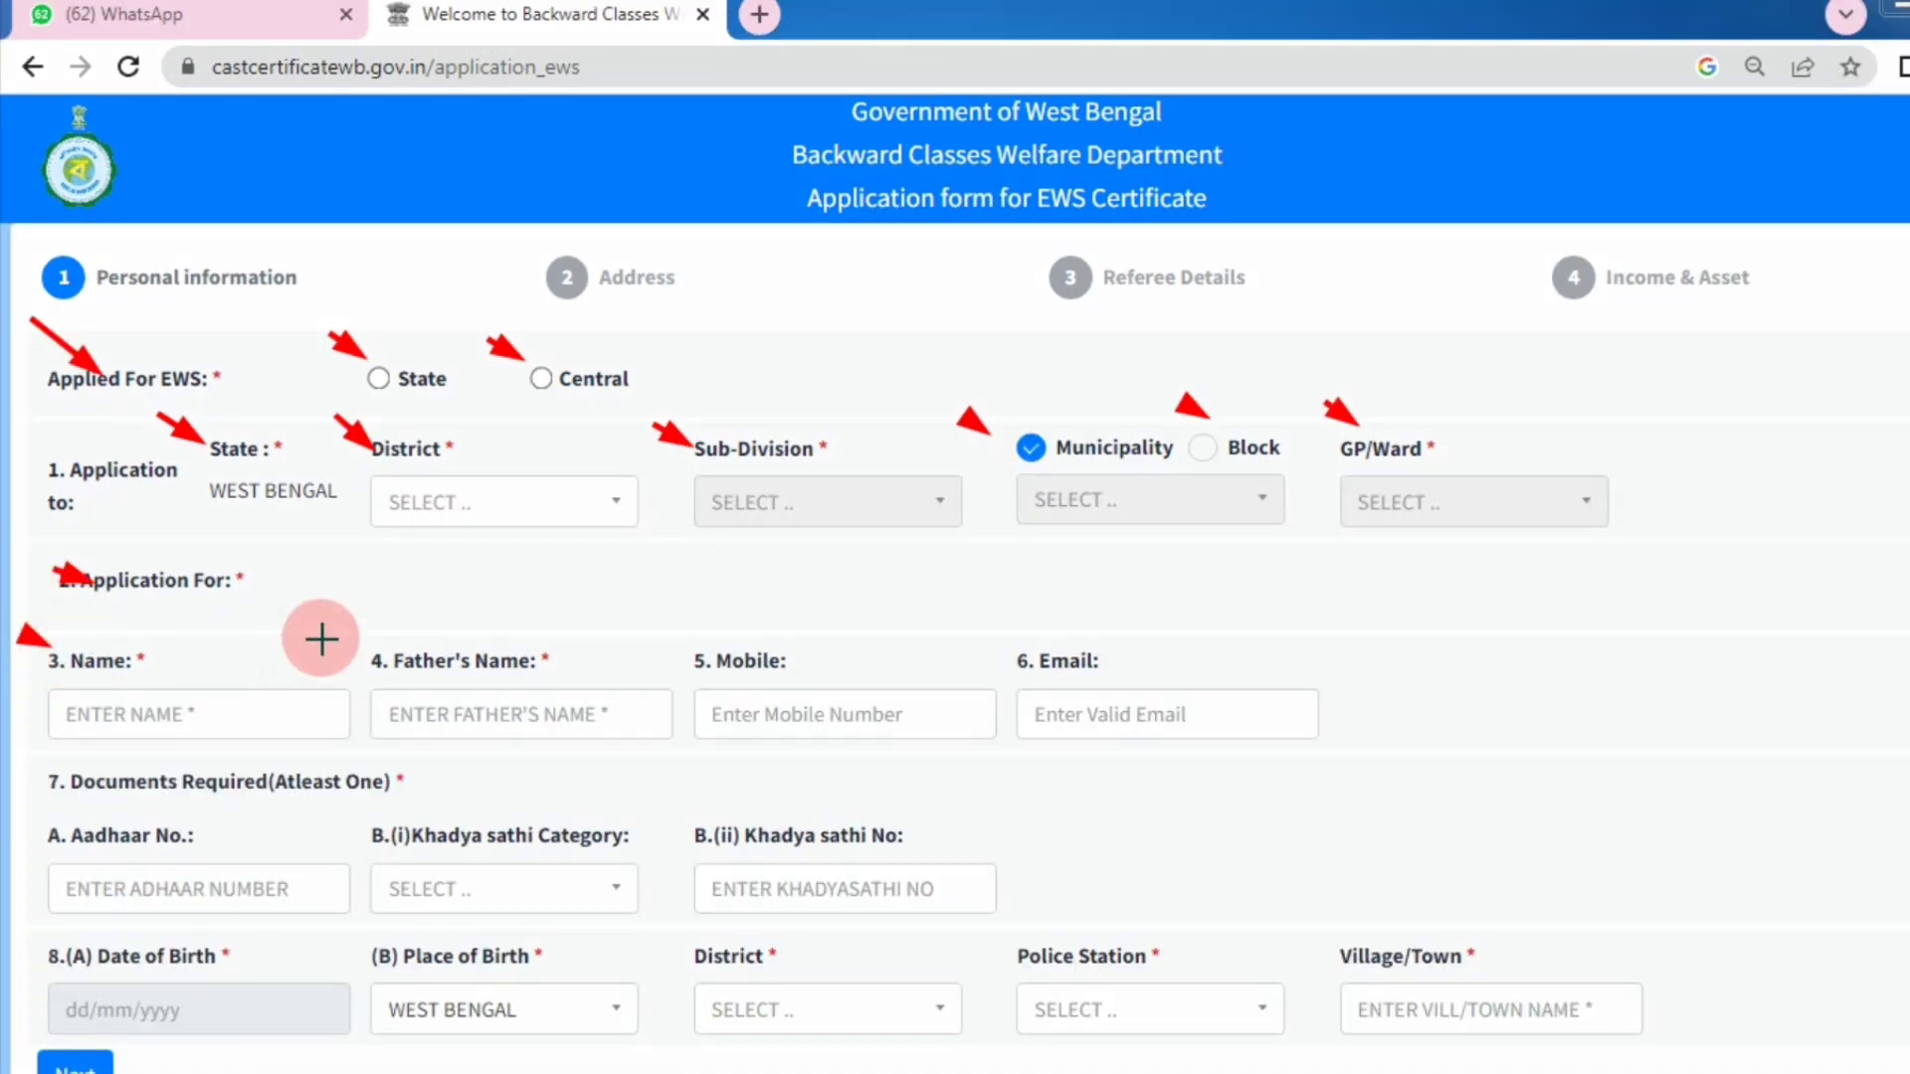
{"action": "left_click_drag", "start_coordinate": [319, 632], "coordinate": [351, 653]}
{"action": "left_click_drag", "start_coordinate": [645, 619], "coordinate": [689, 637]}
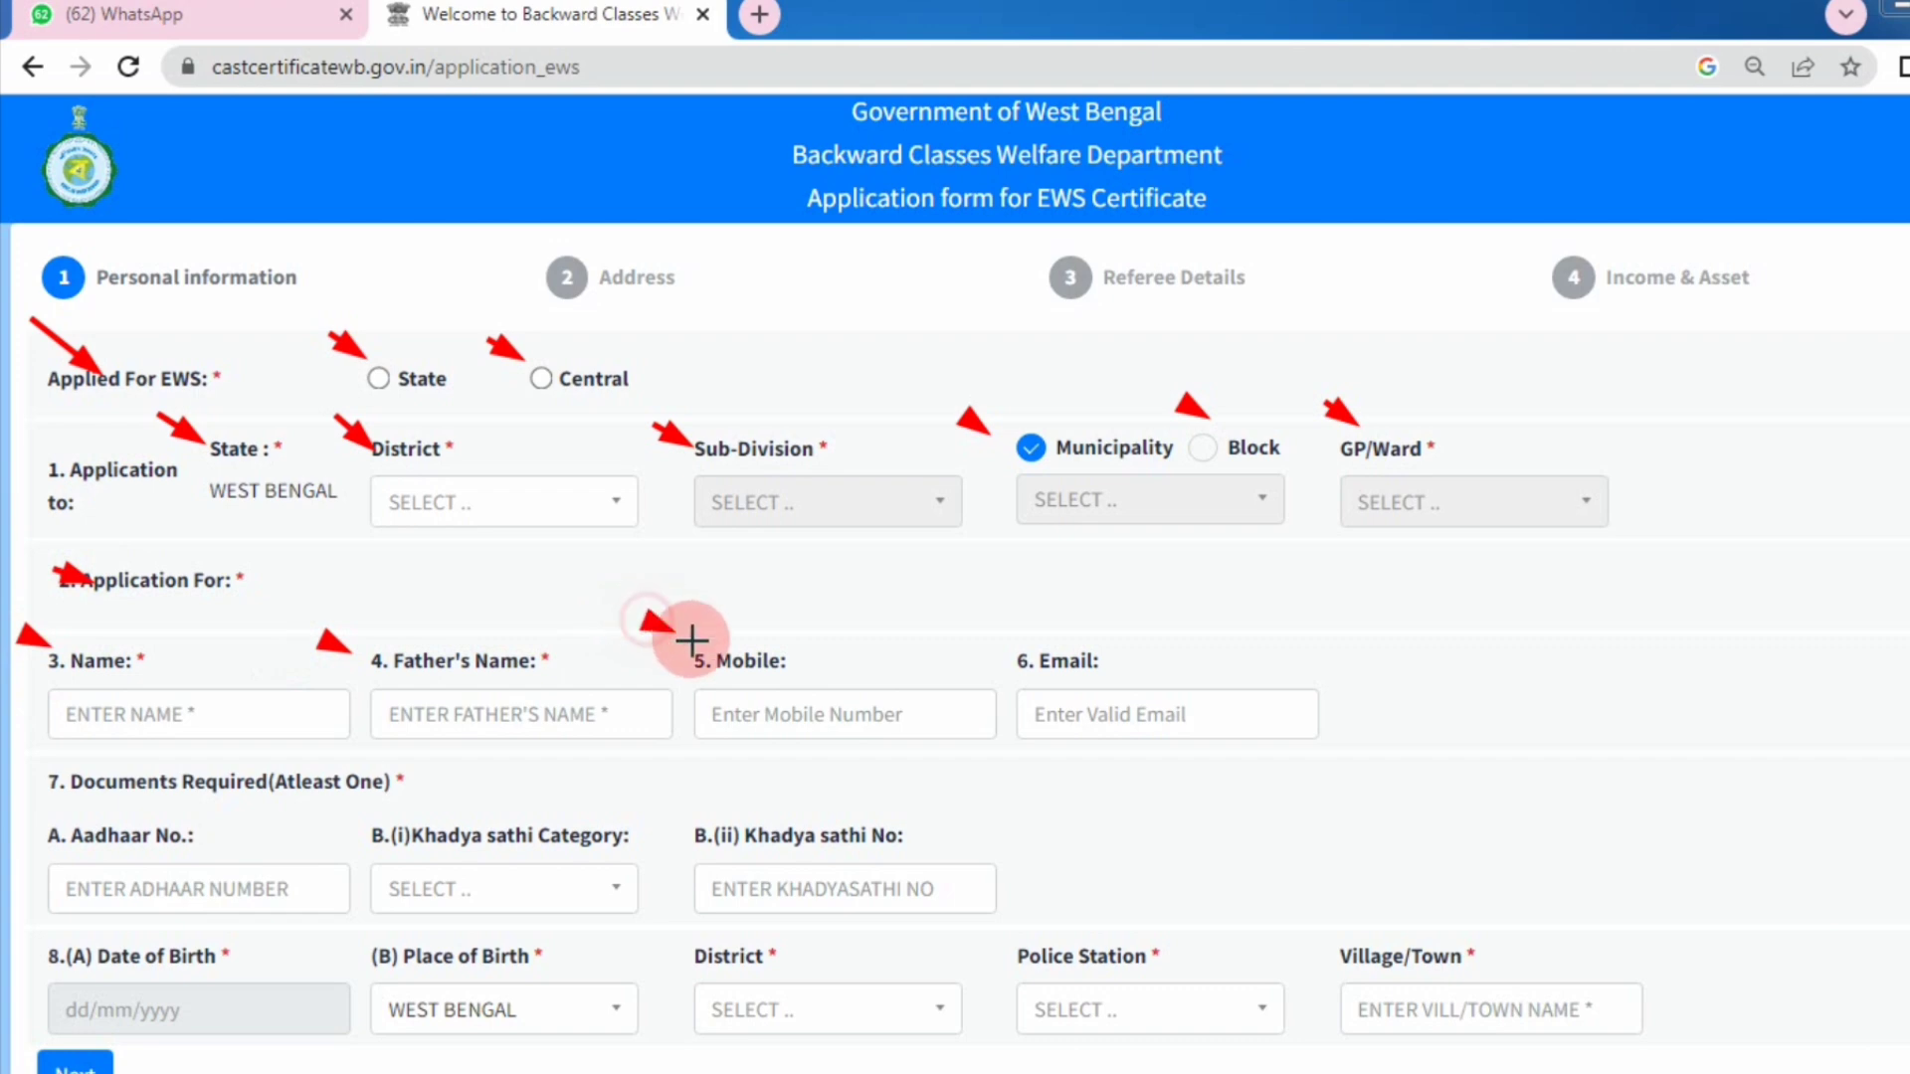
{"action": "left_click_drag", "start_coordinate": [989, 629], "coordinate": [1025, 648]}
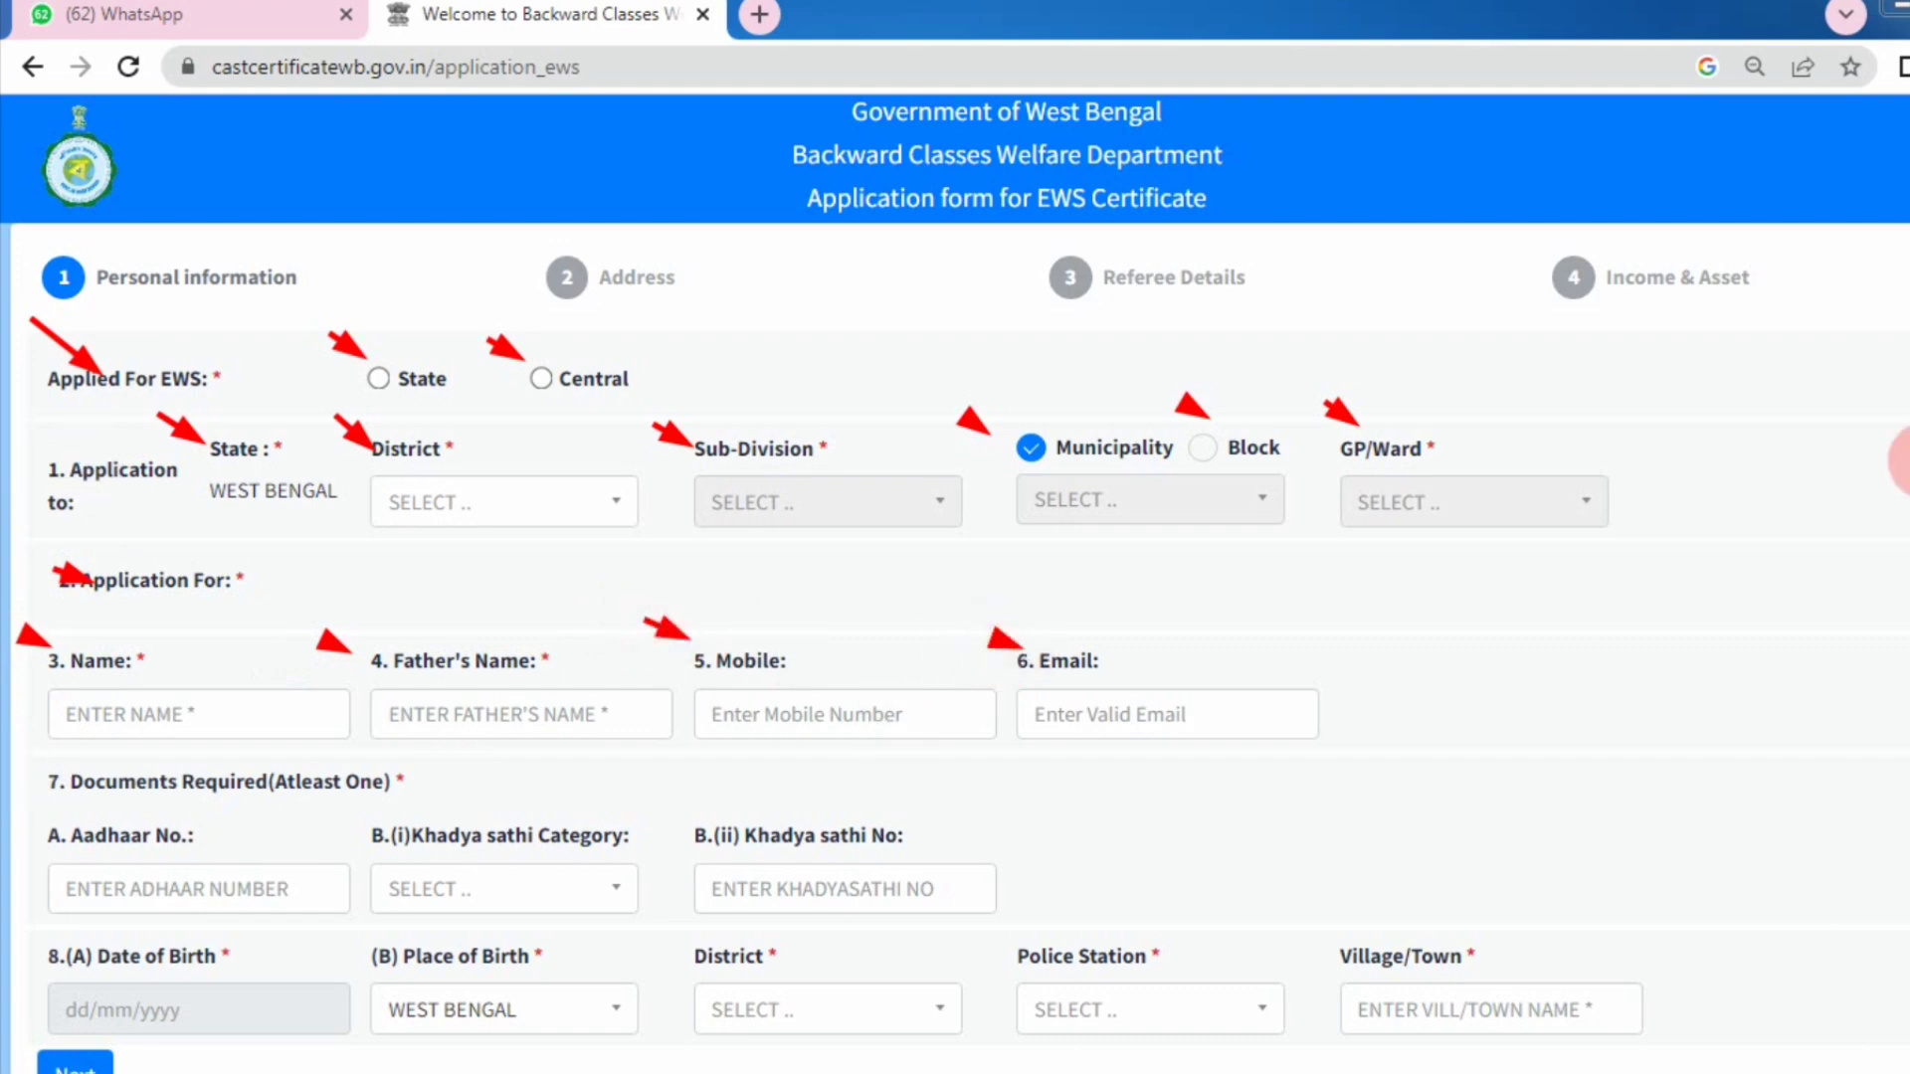
{"action": "mouse_move", "coordinate": [14, 739]}
{"action": "left_mouse_down"}
{"action": "mouse_move", "coordinate": [45, 761]}
{"action": "mouse_move", "coordinate": [40, 827]}
{"action": "left_mouse_up"}
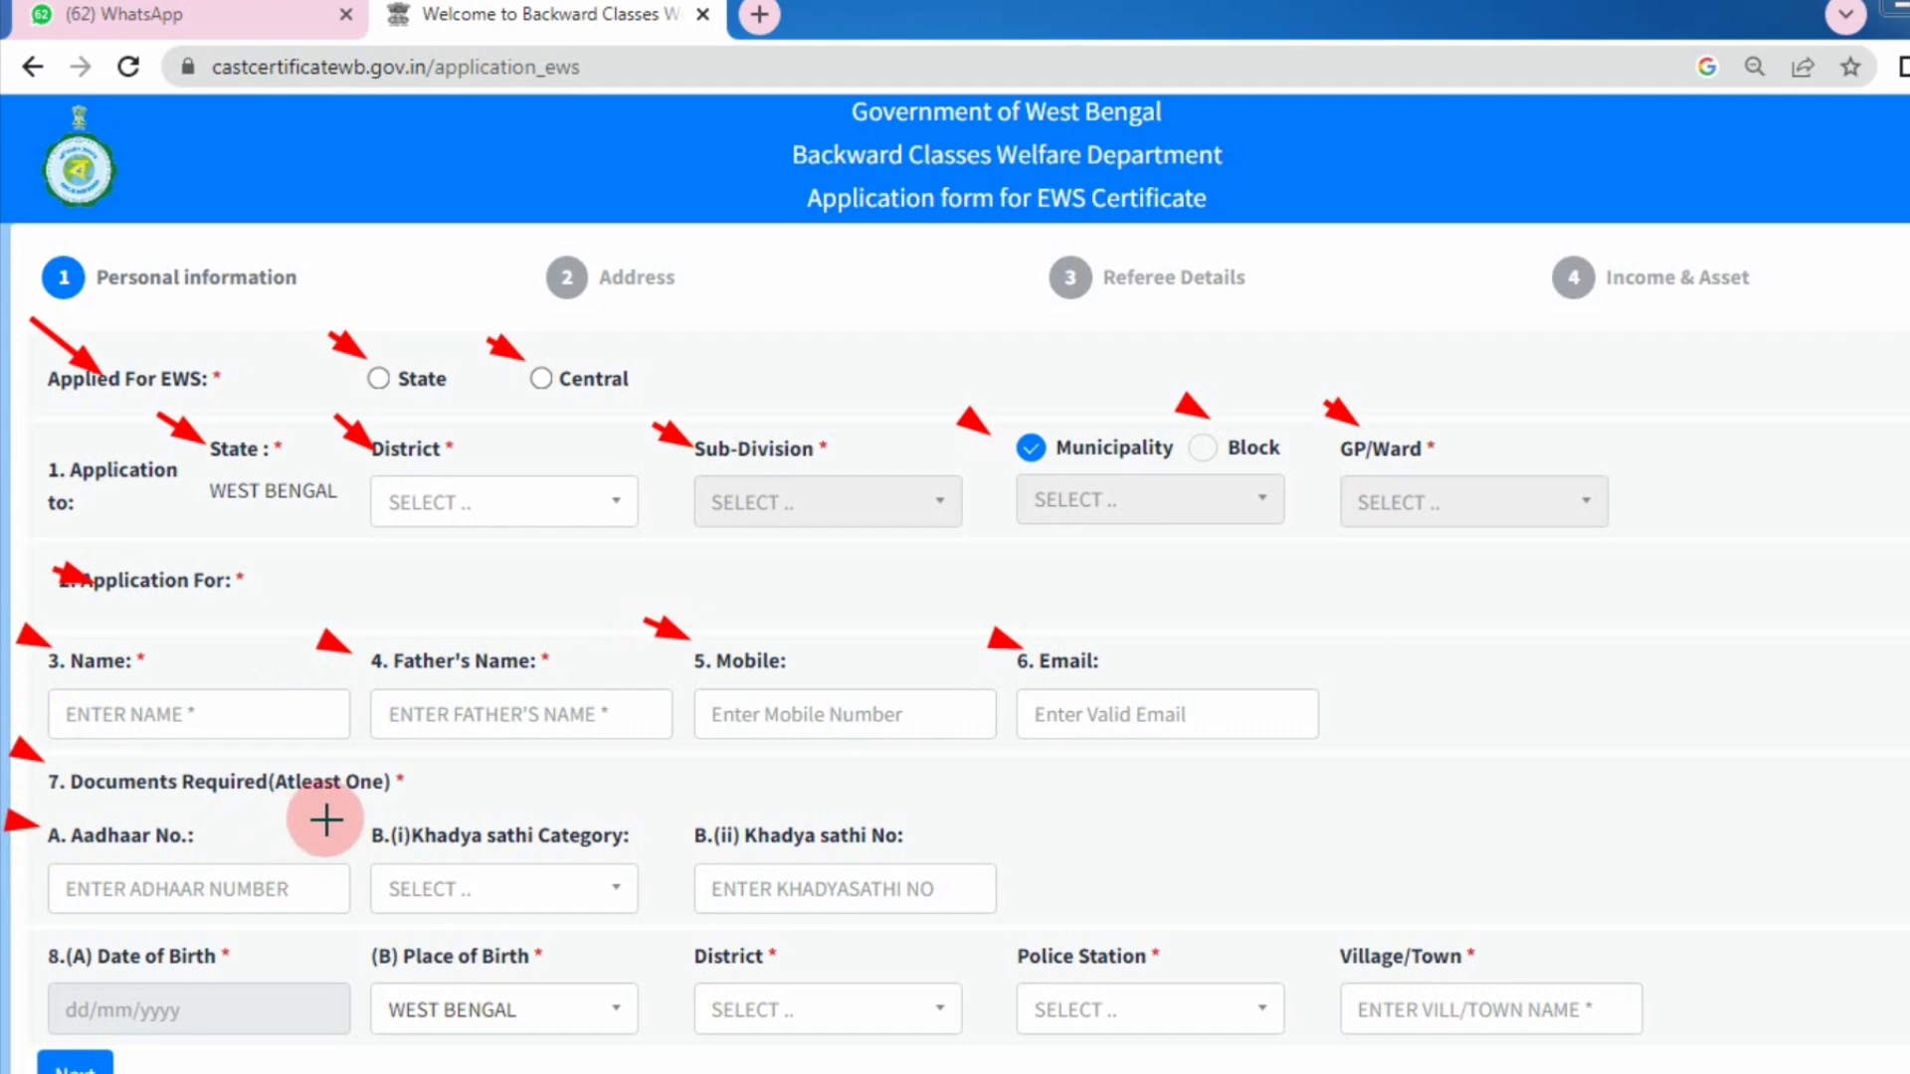
{"action": "left_click_drag", "start_coordinate": [331, 817], "coordinate": [368, 833]}
{"action": "left_click_drag", "start_coordinate": [594, 817], "coordinate": [686, 836]}
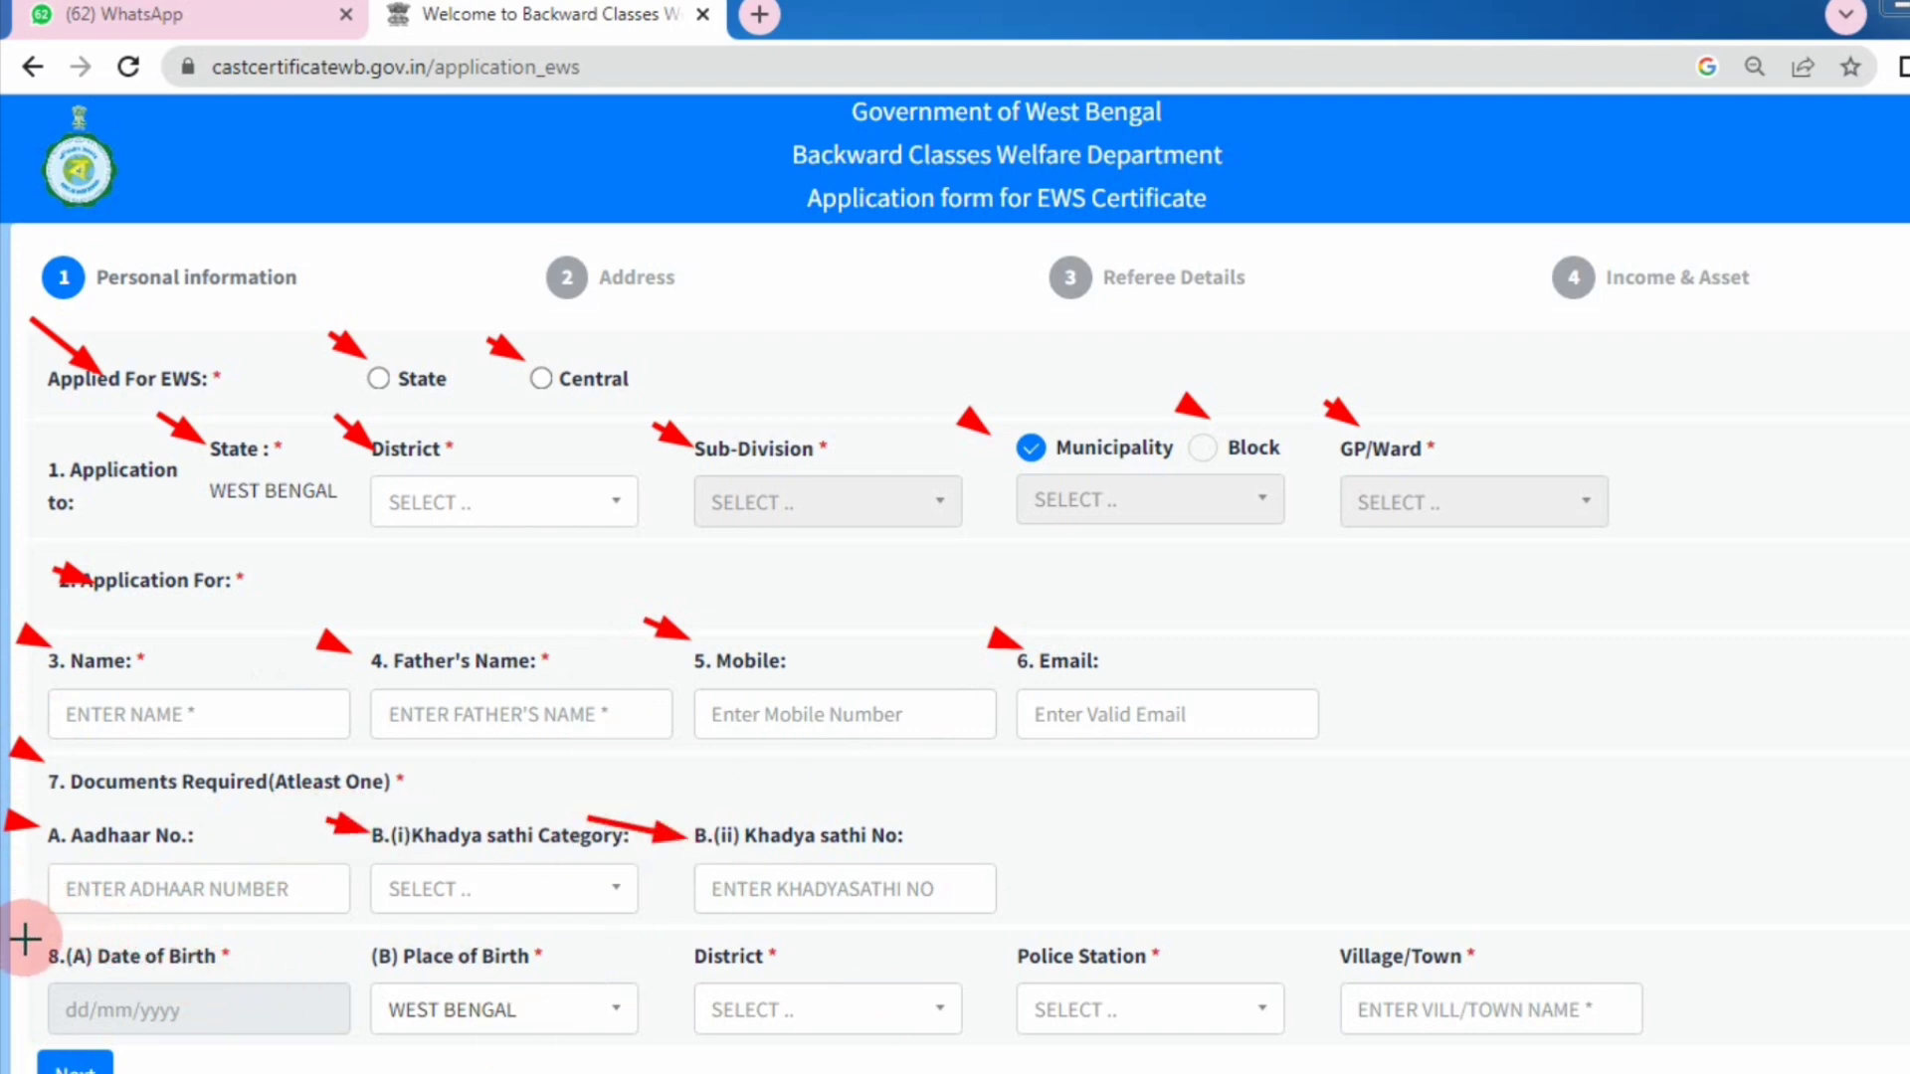
{"action": "left_click_drag", "start_coordinate": [3, 932], "coordinate": [34, 937]}
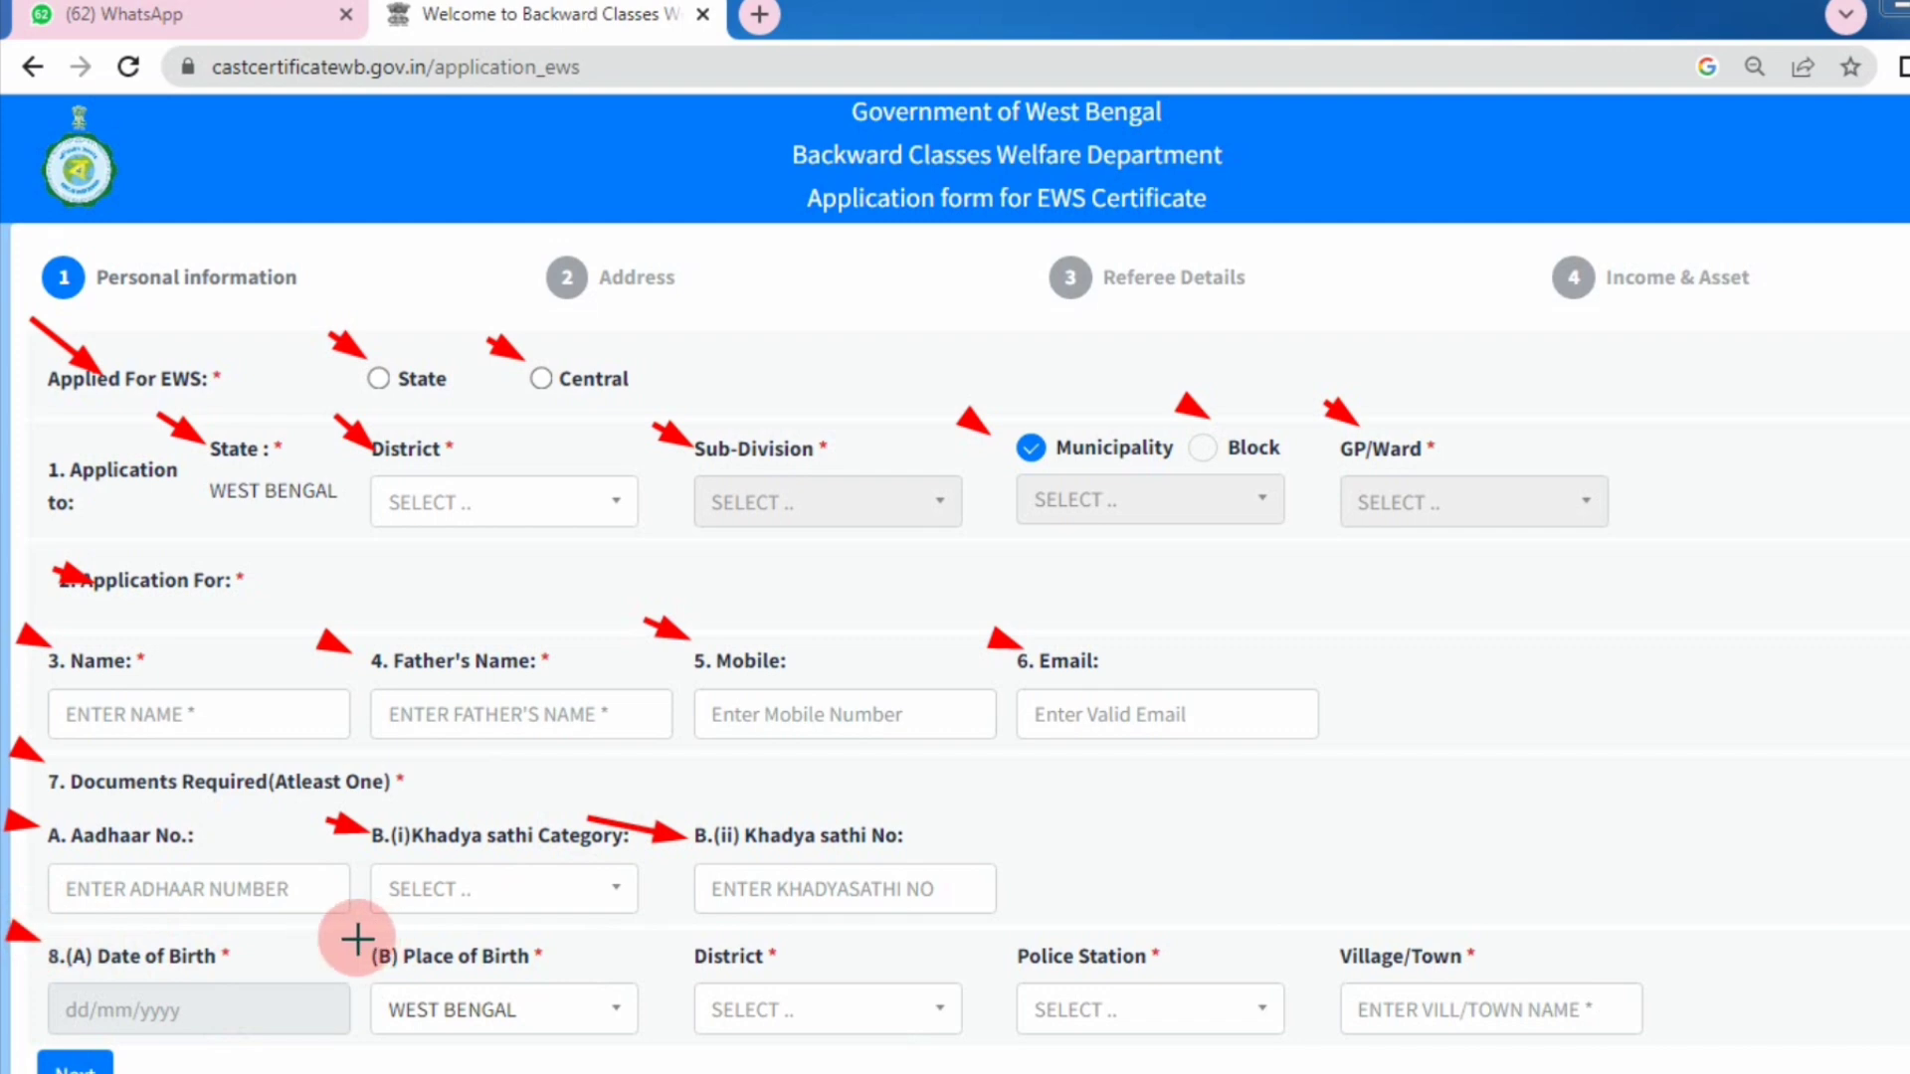
{"action": "left_click_drag", "start_coordinate": [338, 926], "coordinate": [366, 945]}
{"action": "left_click_drag", "start_coordinate": [666, 934], "coordinate": [699, 953]}
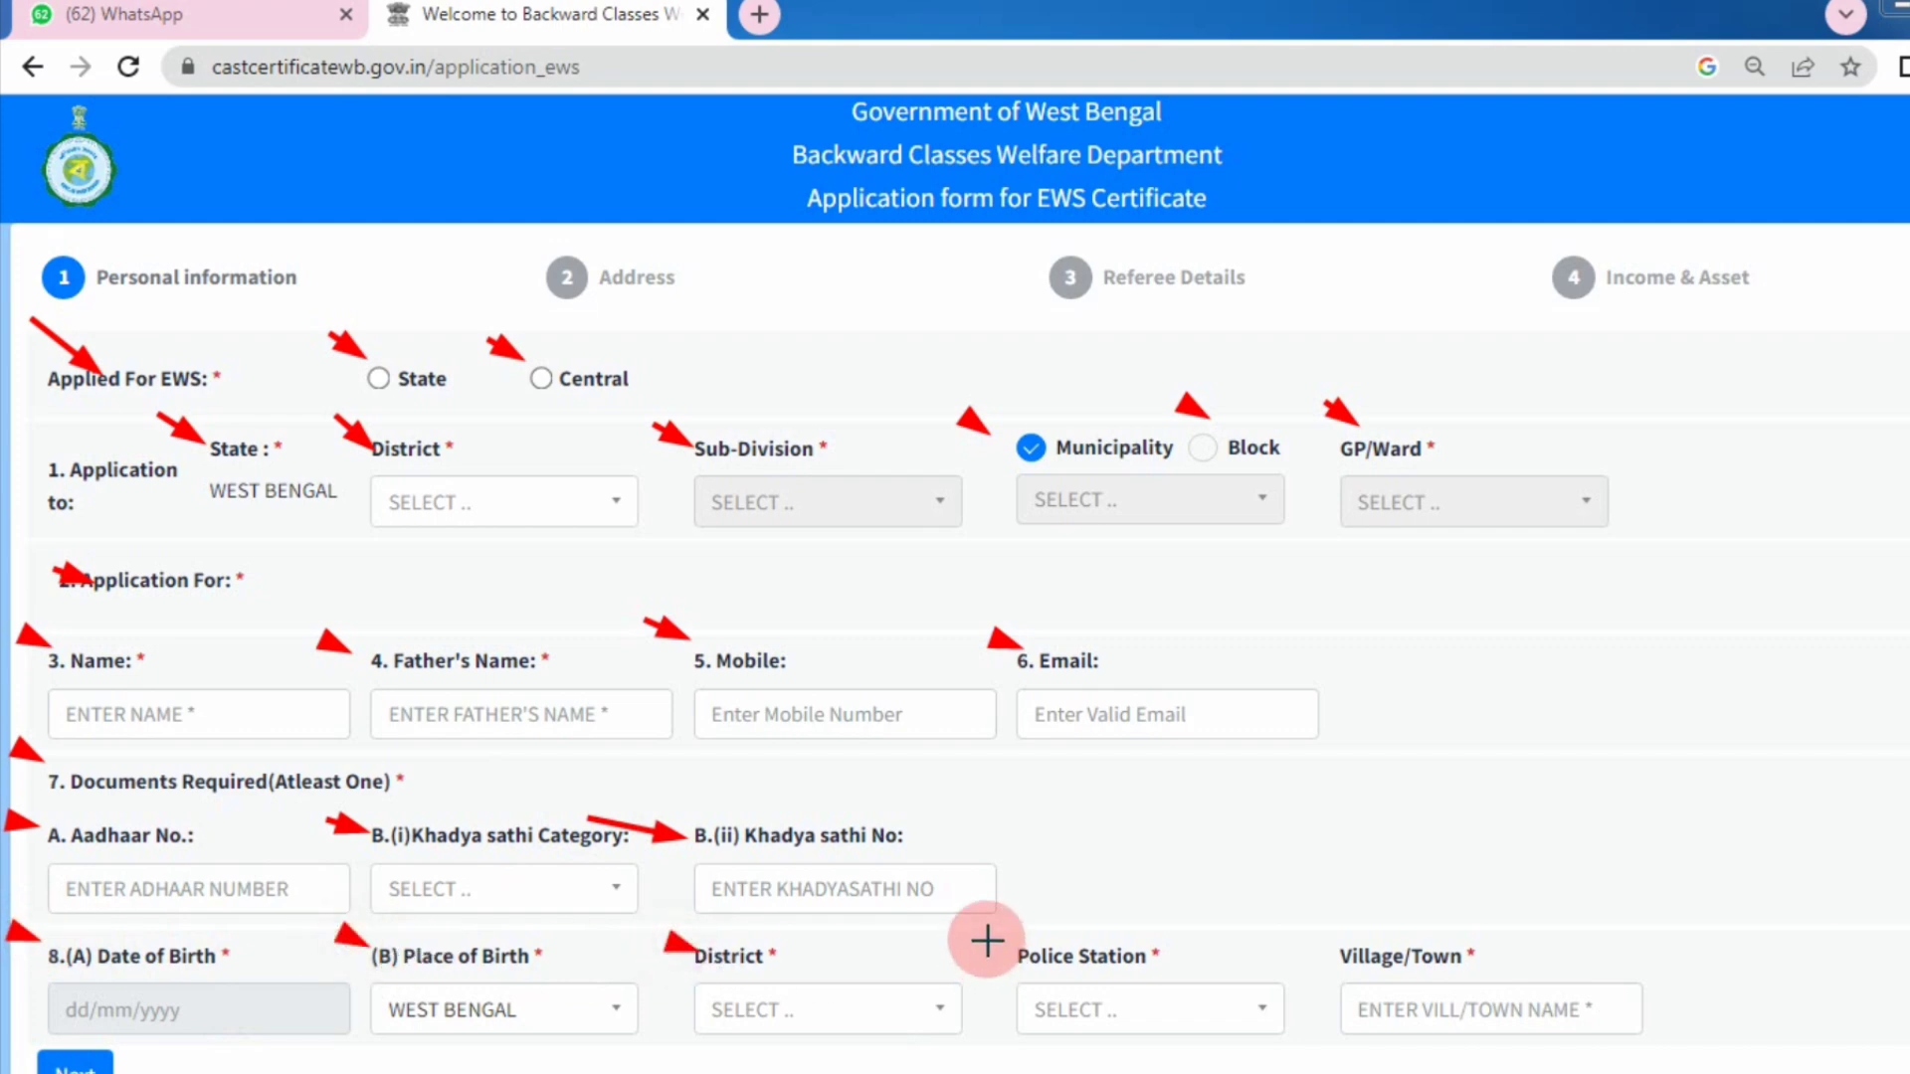
{"action": "left_click_drag", "start_coordinate": [986, 922], "coordinate": [1011, 945]}
{"action": "left_click_drag", "start_coordinate": [1269, 929], "coordinate": [1325, 938]}
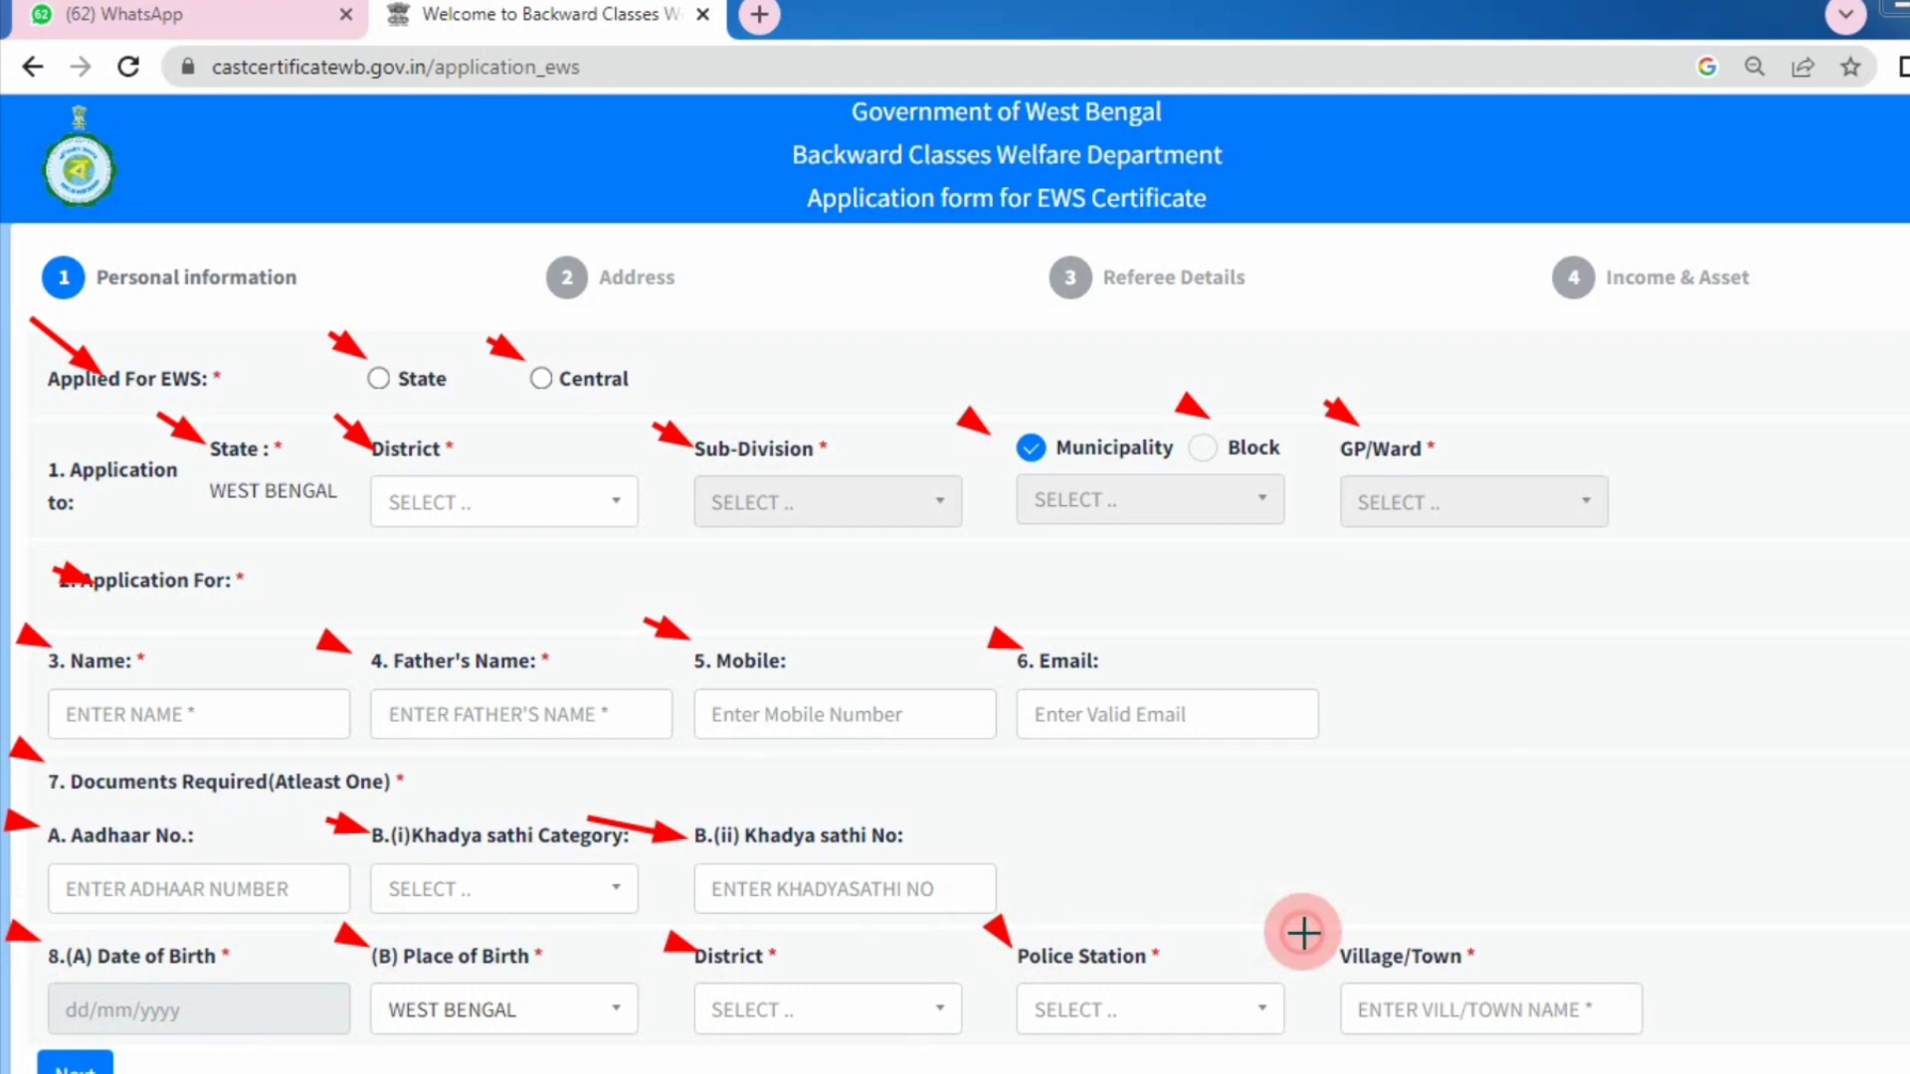
{"action": "left_click_drag", "start_coordinate": [1303, 933], "coordinate": [1336, 942]}
{"action": "left_click_drag", "start_coordinate": [1303, 933], "coordinate": [1336, 942]}
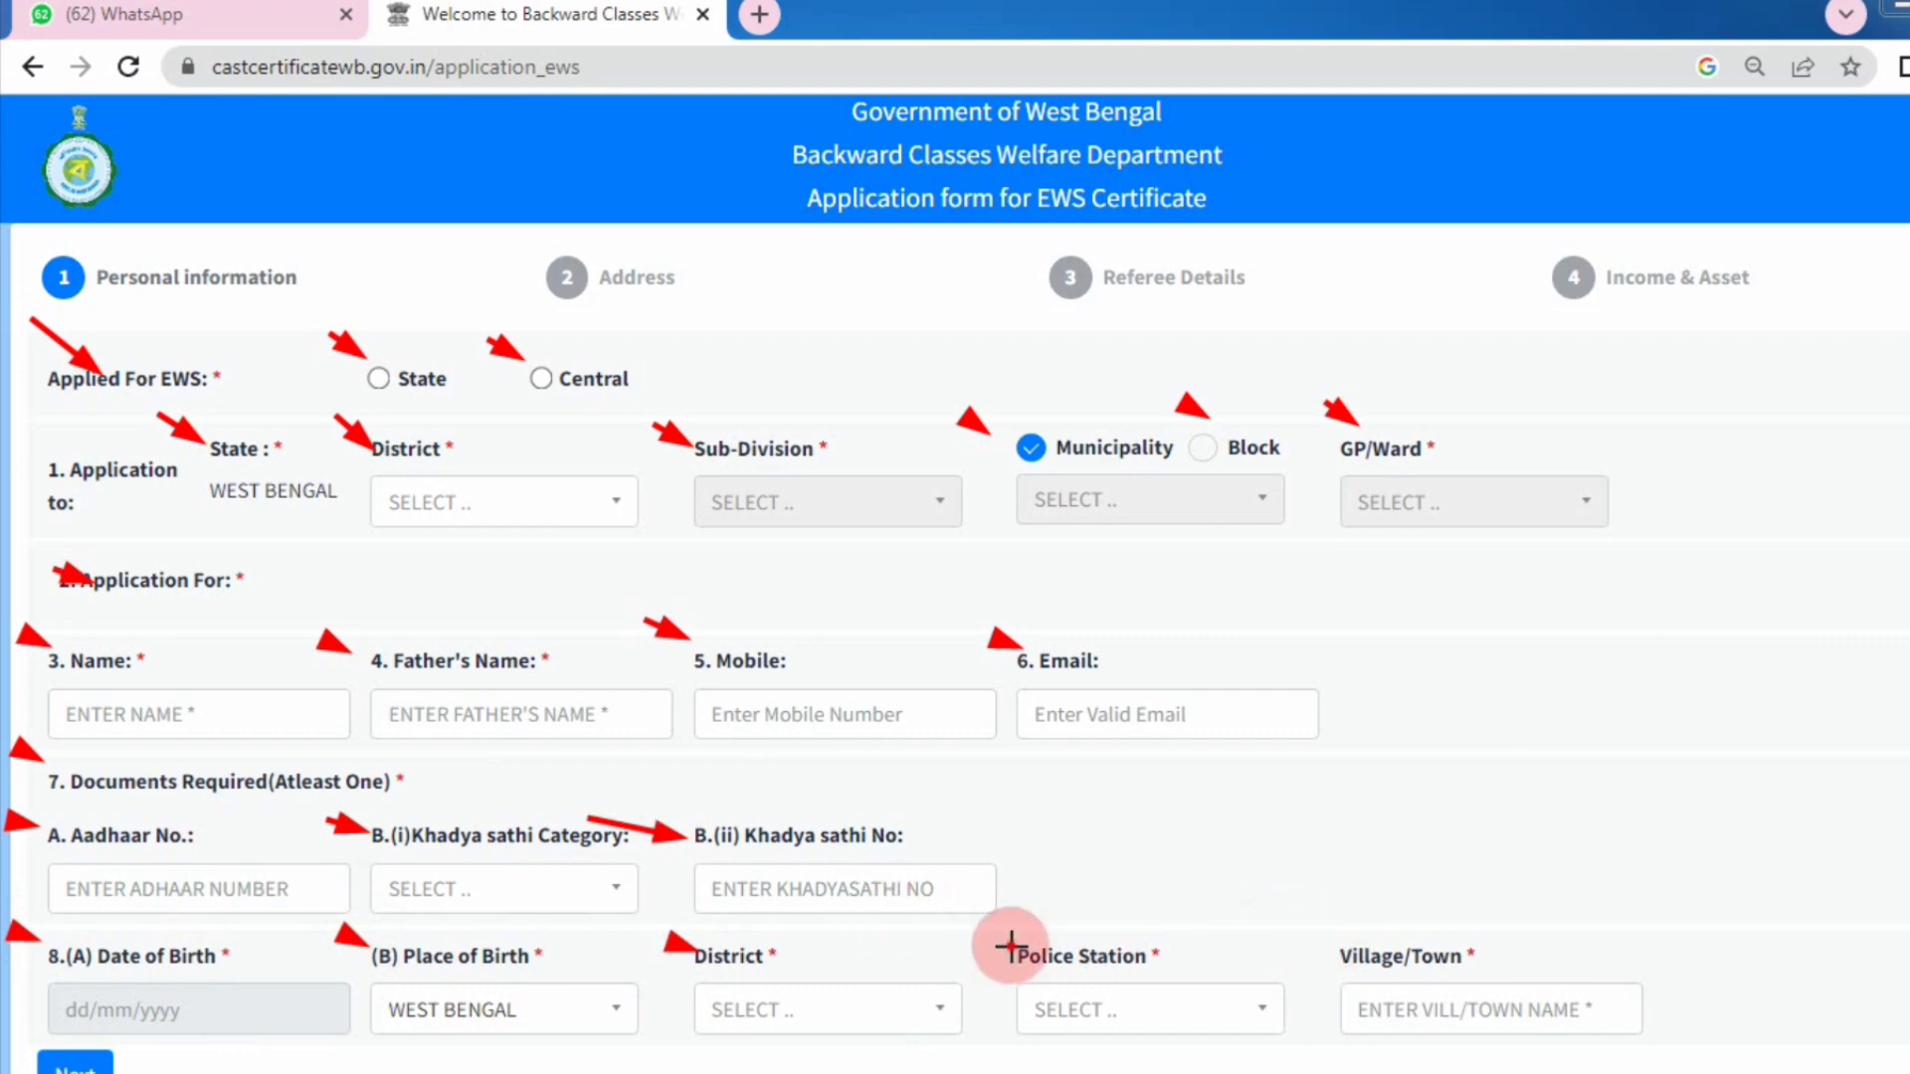
{"action": "left_click_drag", "start_coordinate": [1302, 933], "coordinate": [1336, 942]}
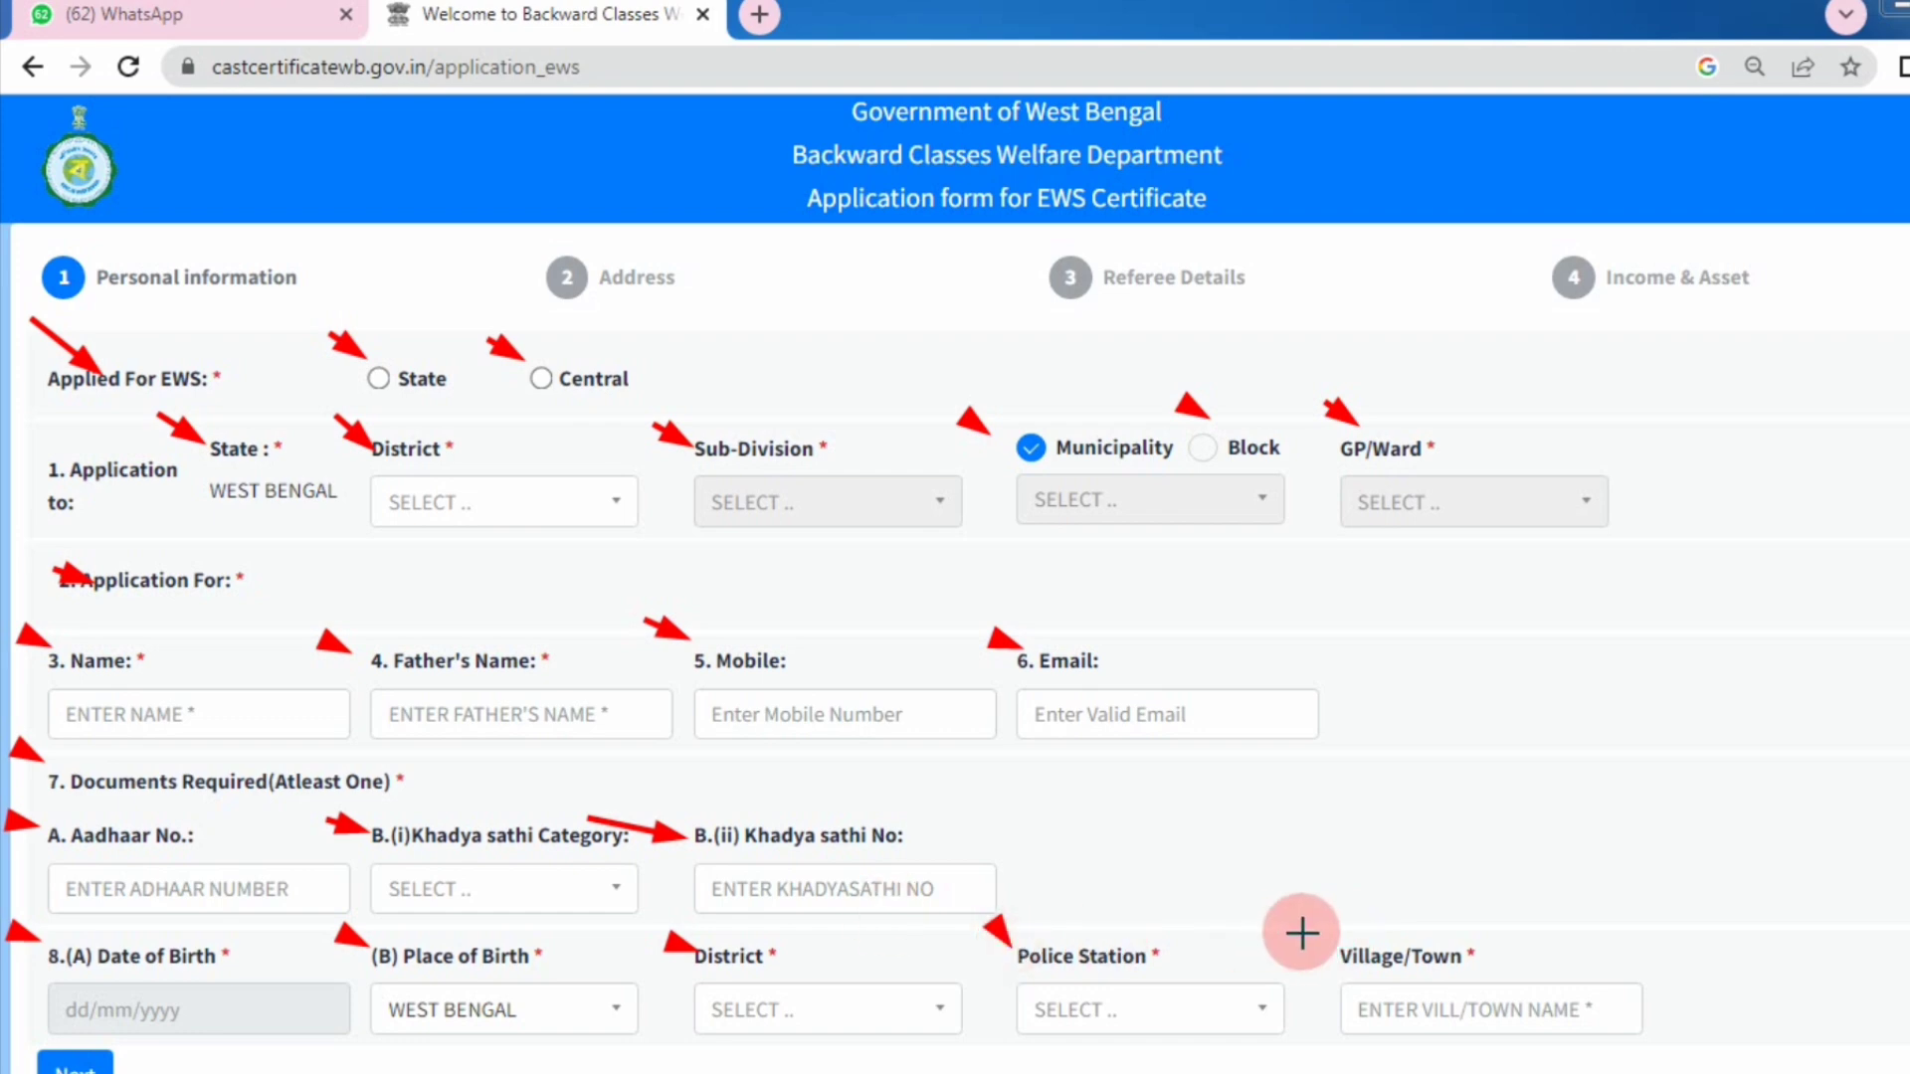
{"action": "left_click_drag", "start_coordinate": [1293, 928], "coordinate": [1336, 942]}
{"action": "left_click_drag", "start_coordinate": [1269, 933], "coordinate": [1326, 939]}
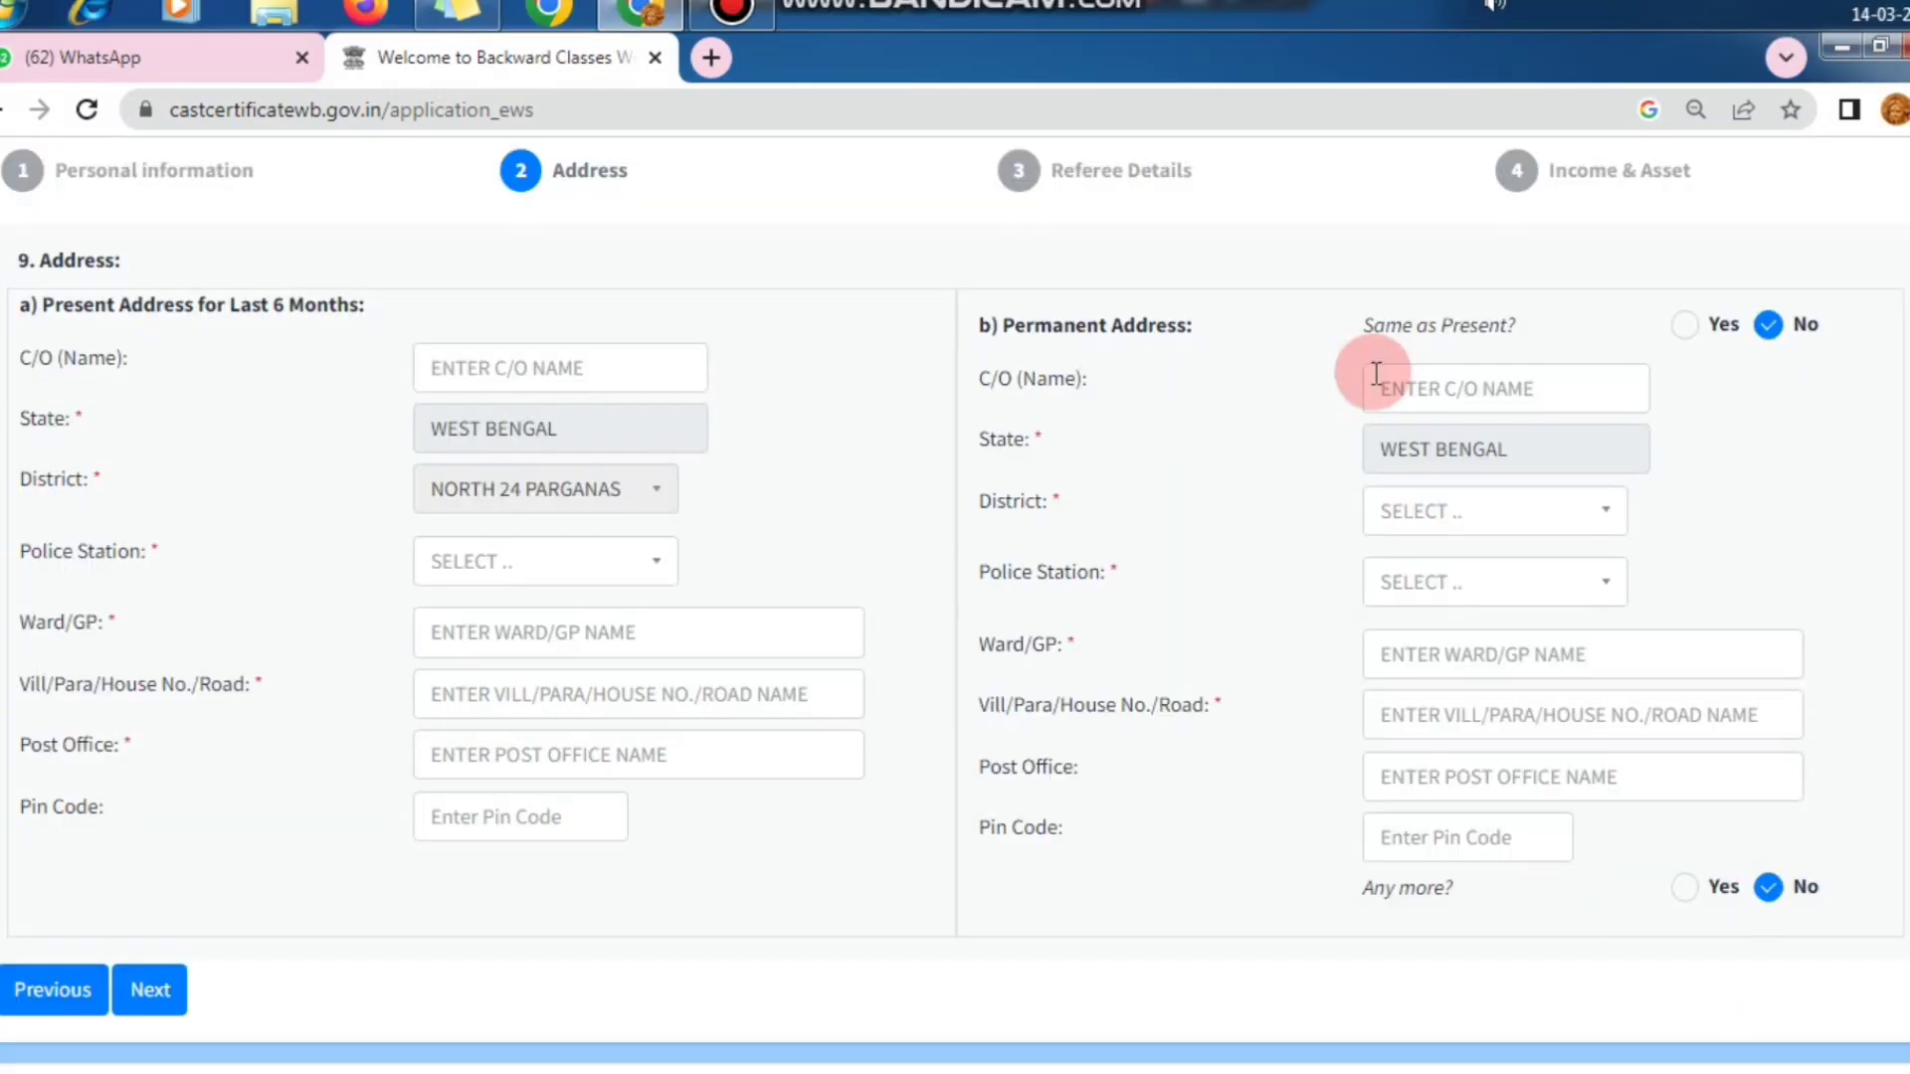
{"action": "scroll", "coordinate": [1375, 376], "scroll_direction": "up", "scroll_amount": 1}
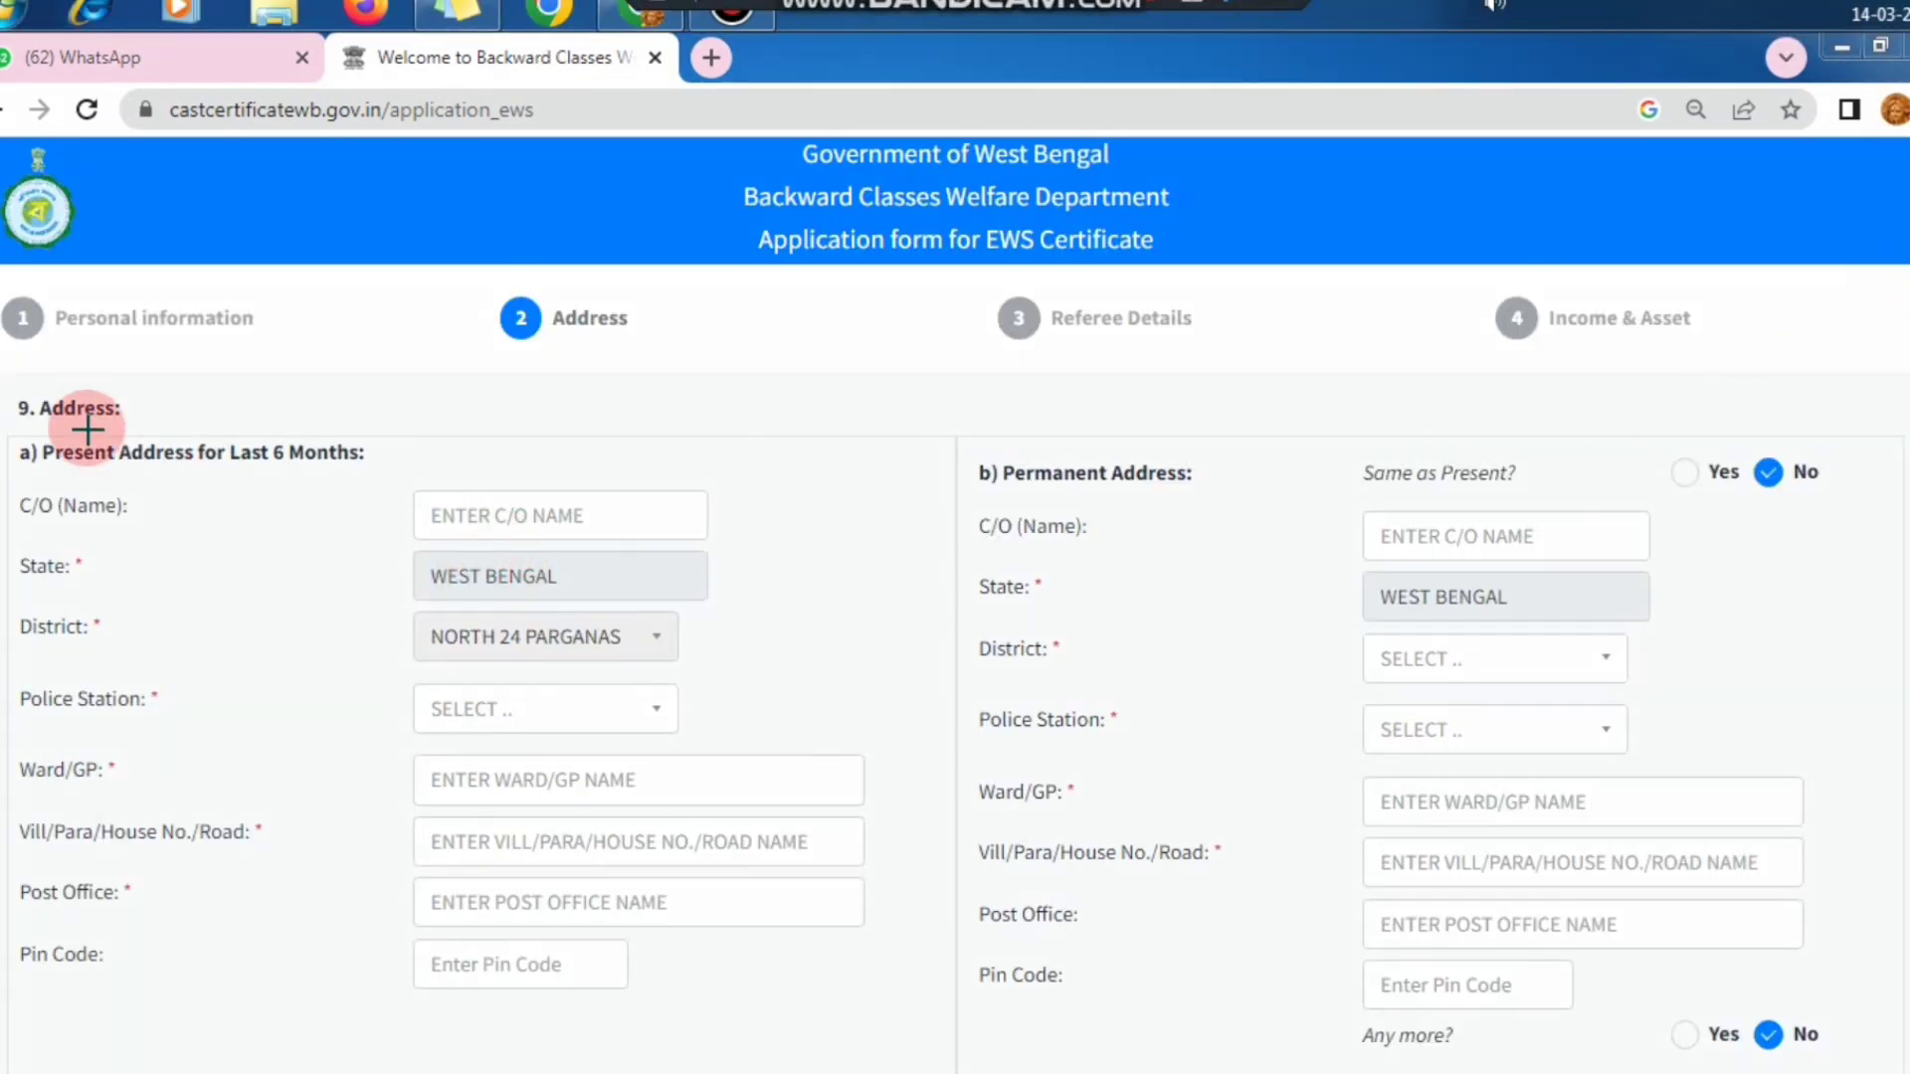
{"action": "mouse_move", "coordinate": [1, 367]}
{"action": "left_mouse_down"}
{"action": "mouse_move", "coordinate": [1202, 1007]}
{"action": "mouse_move", "coordinate": [1909, 1073]}
{"action": "left_mouse_up"}
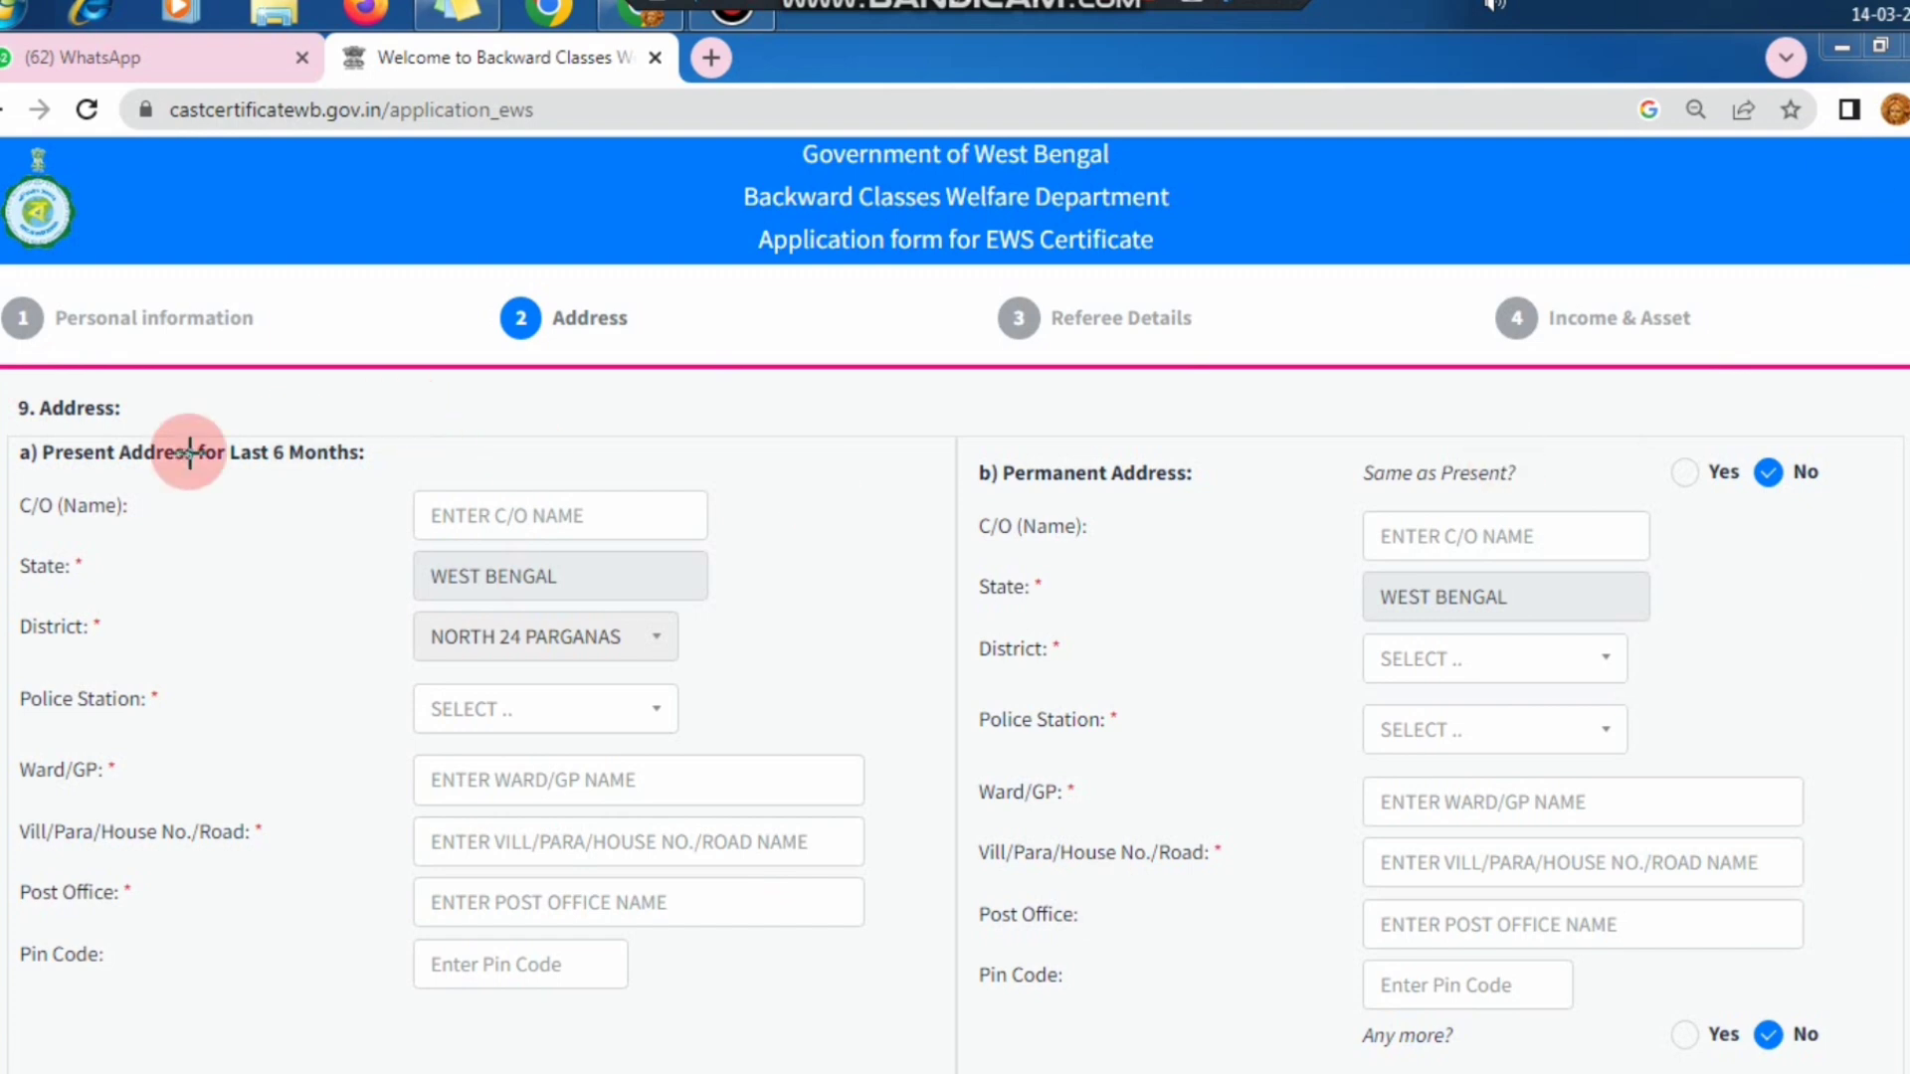
{"action": "left_click_drag", "start_coordinate": [5, 400], "coordinate": [44, 474]}
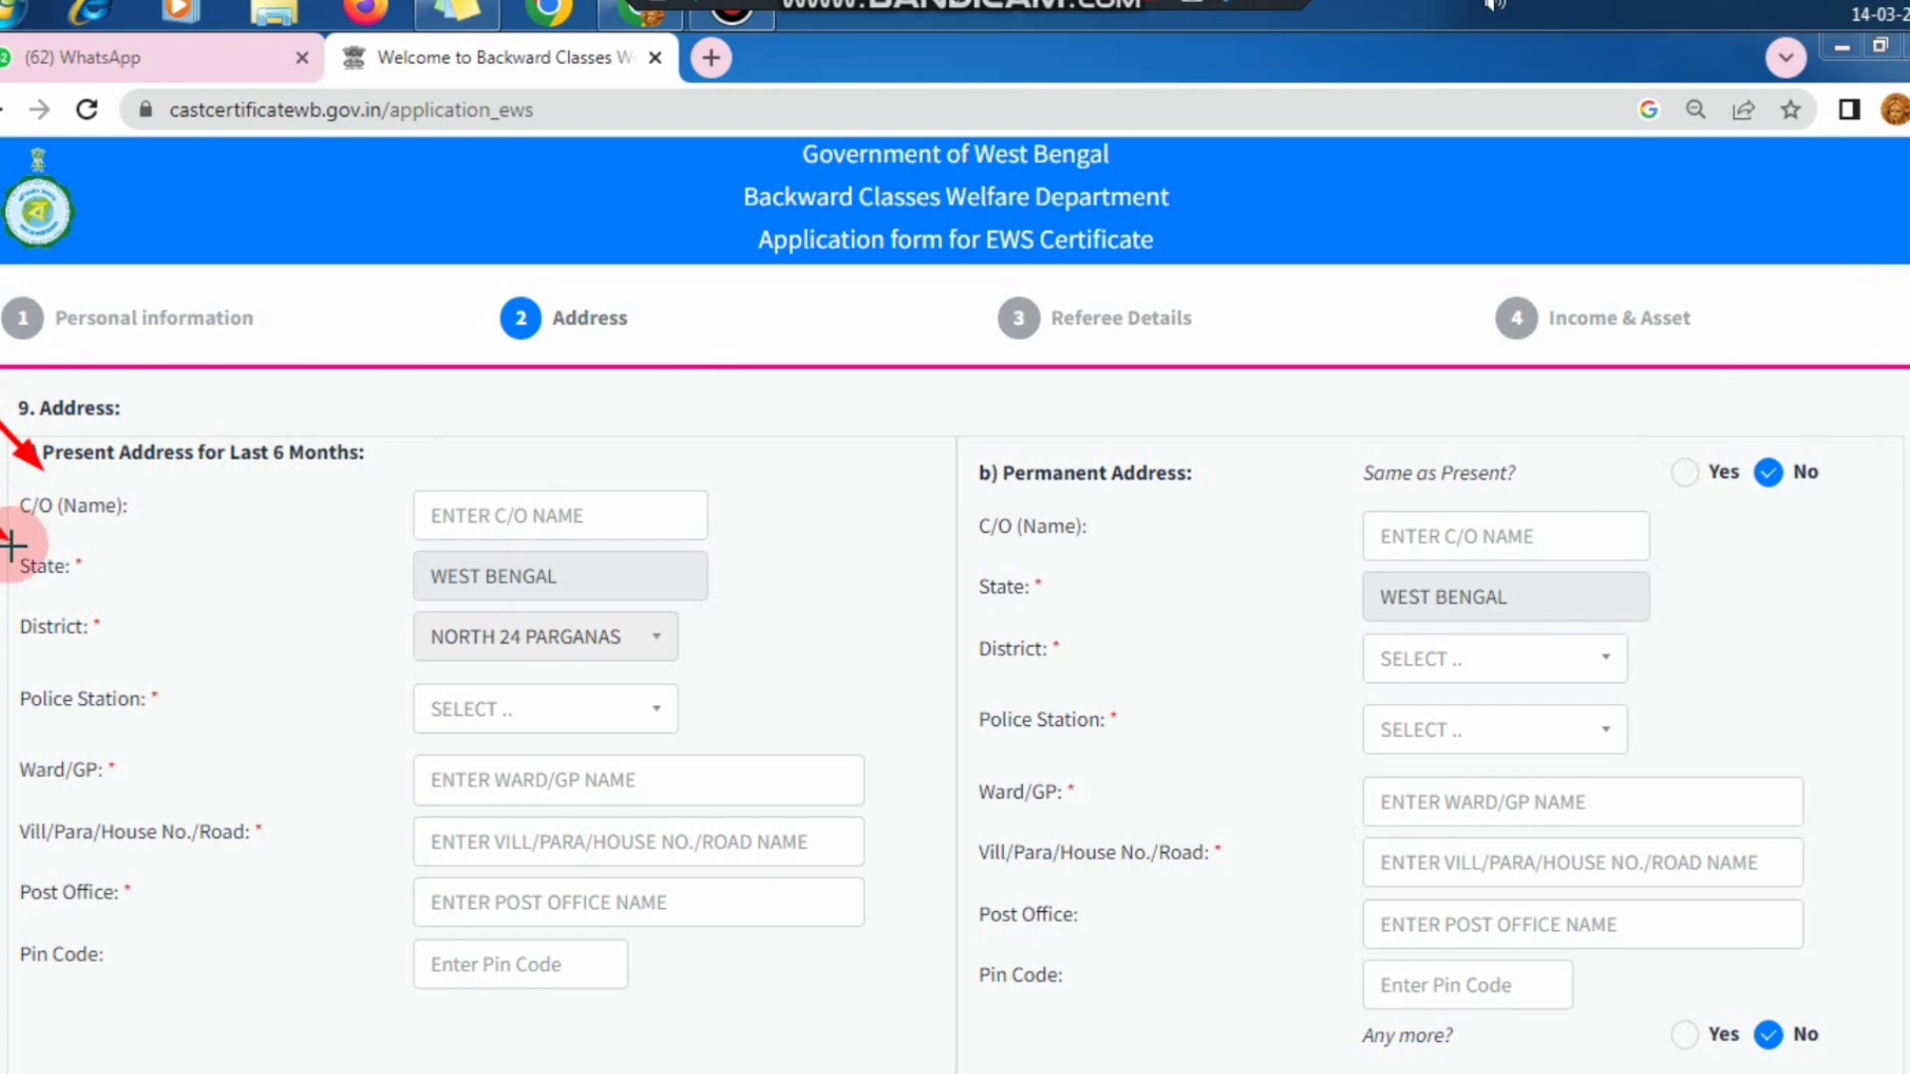
{"action": "left_click_drag", "start_coordinate": [12, 545], "coordinate": [0, 533]}
{"action": "left_click_drag", "start_coordinate": [12, 614], "coordinate": [0, 597]}
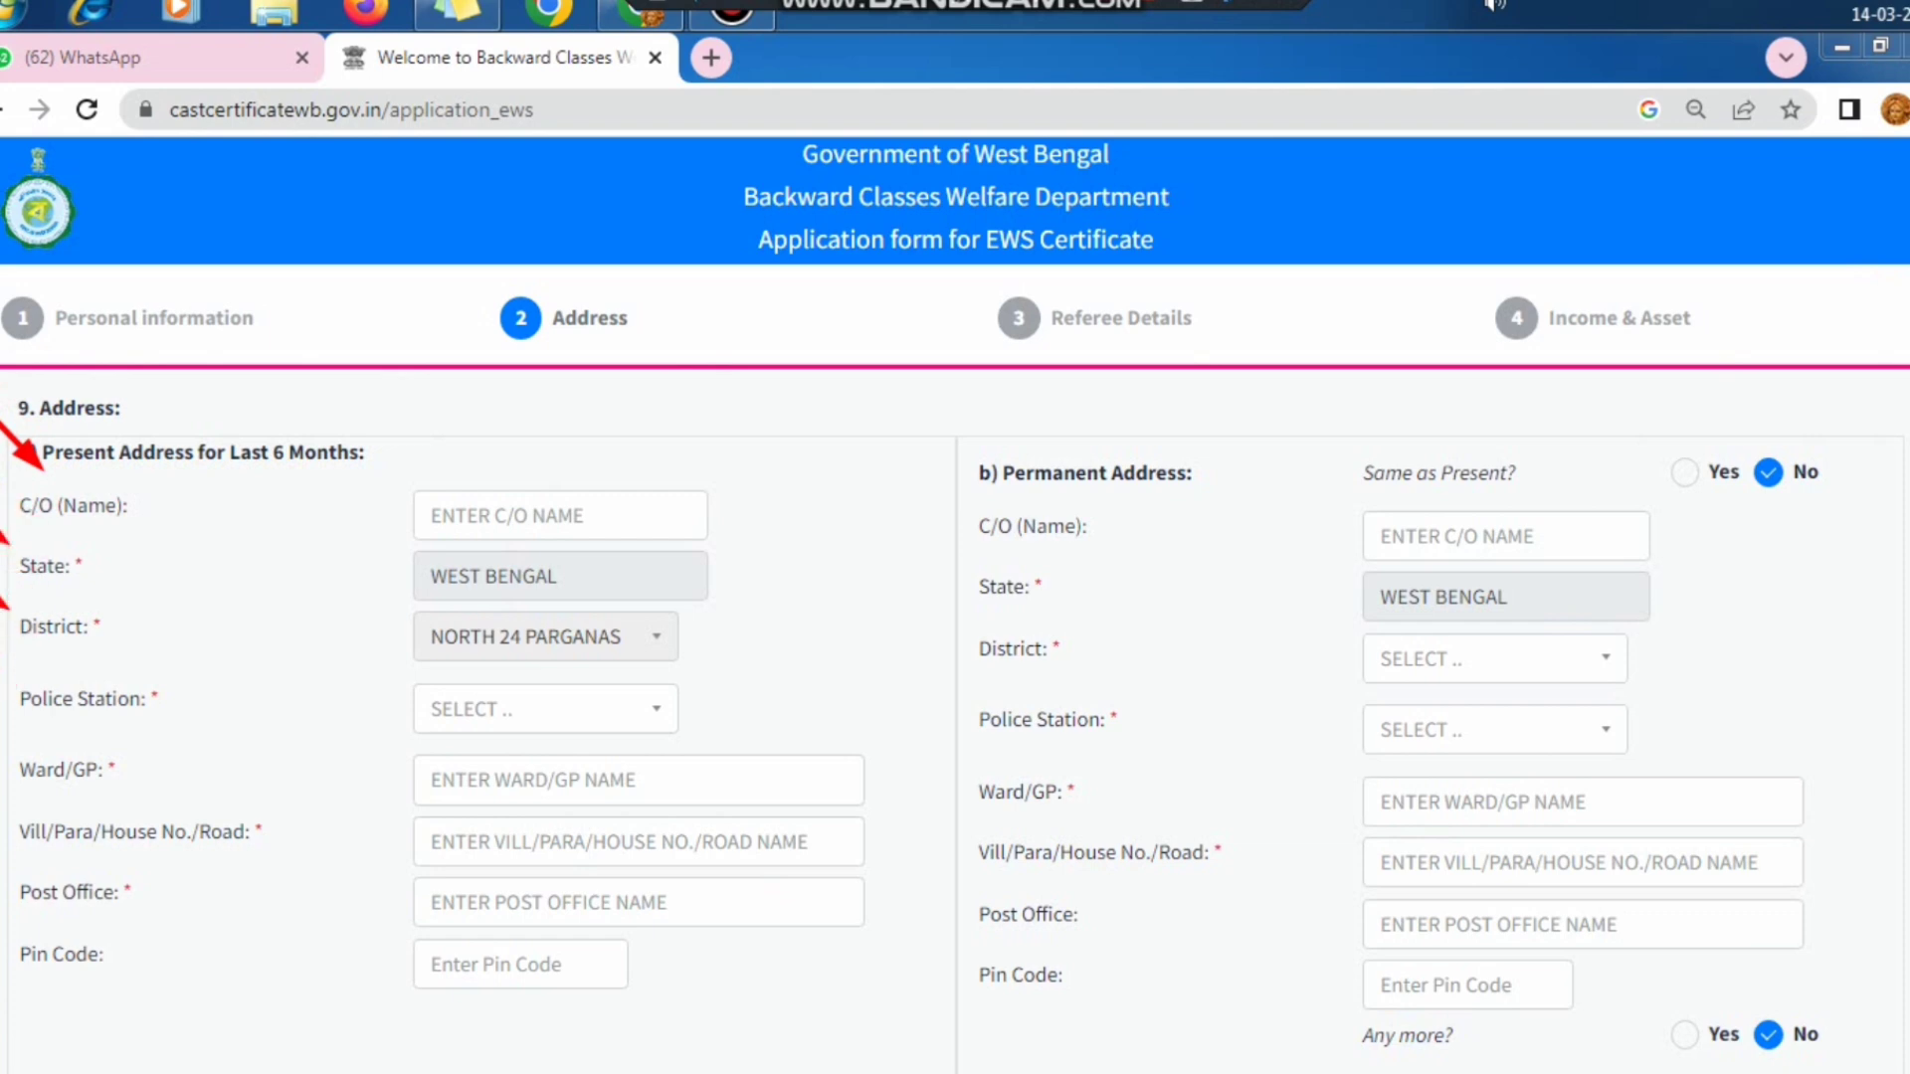
{"action": "left_click_drag", "start_coordinate": [10, 816], "coordinate": [0, 807]}
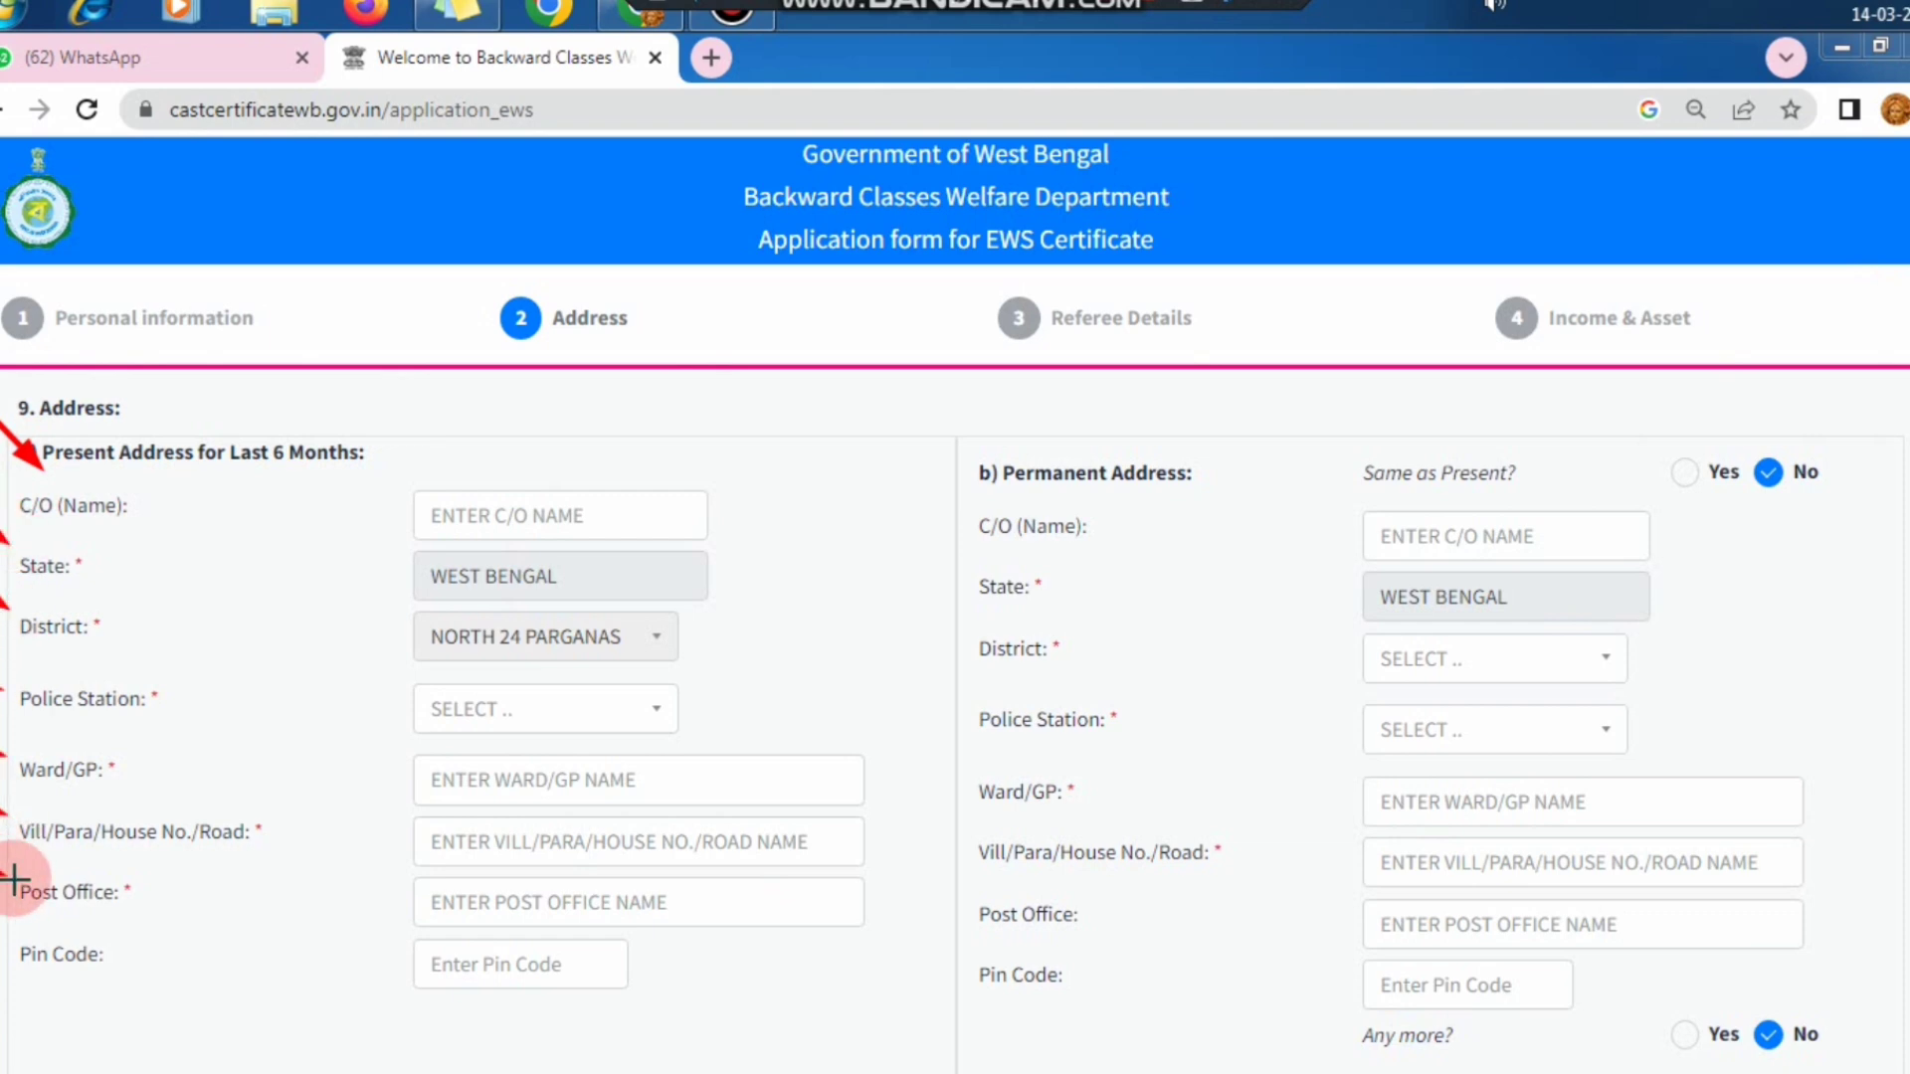
{"action": "left_click_drag", "start_coordinate": [14, 877], "coordinate": [0, 869]}
{"action": "left_click_drag", "start_coordinate": [10, 944], "coordinate": [0, 937]}
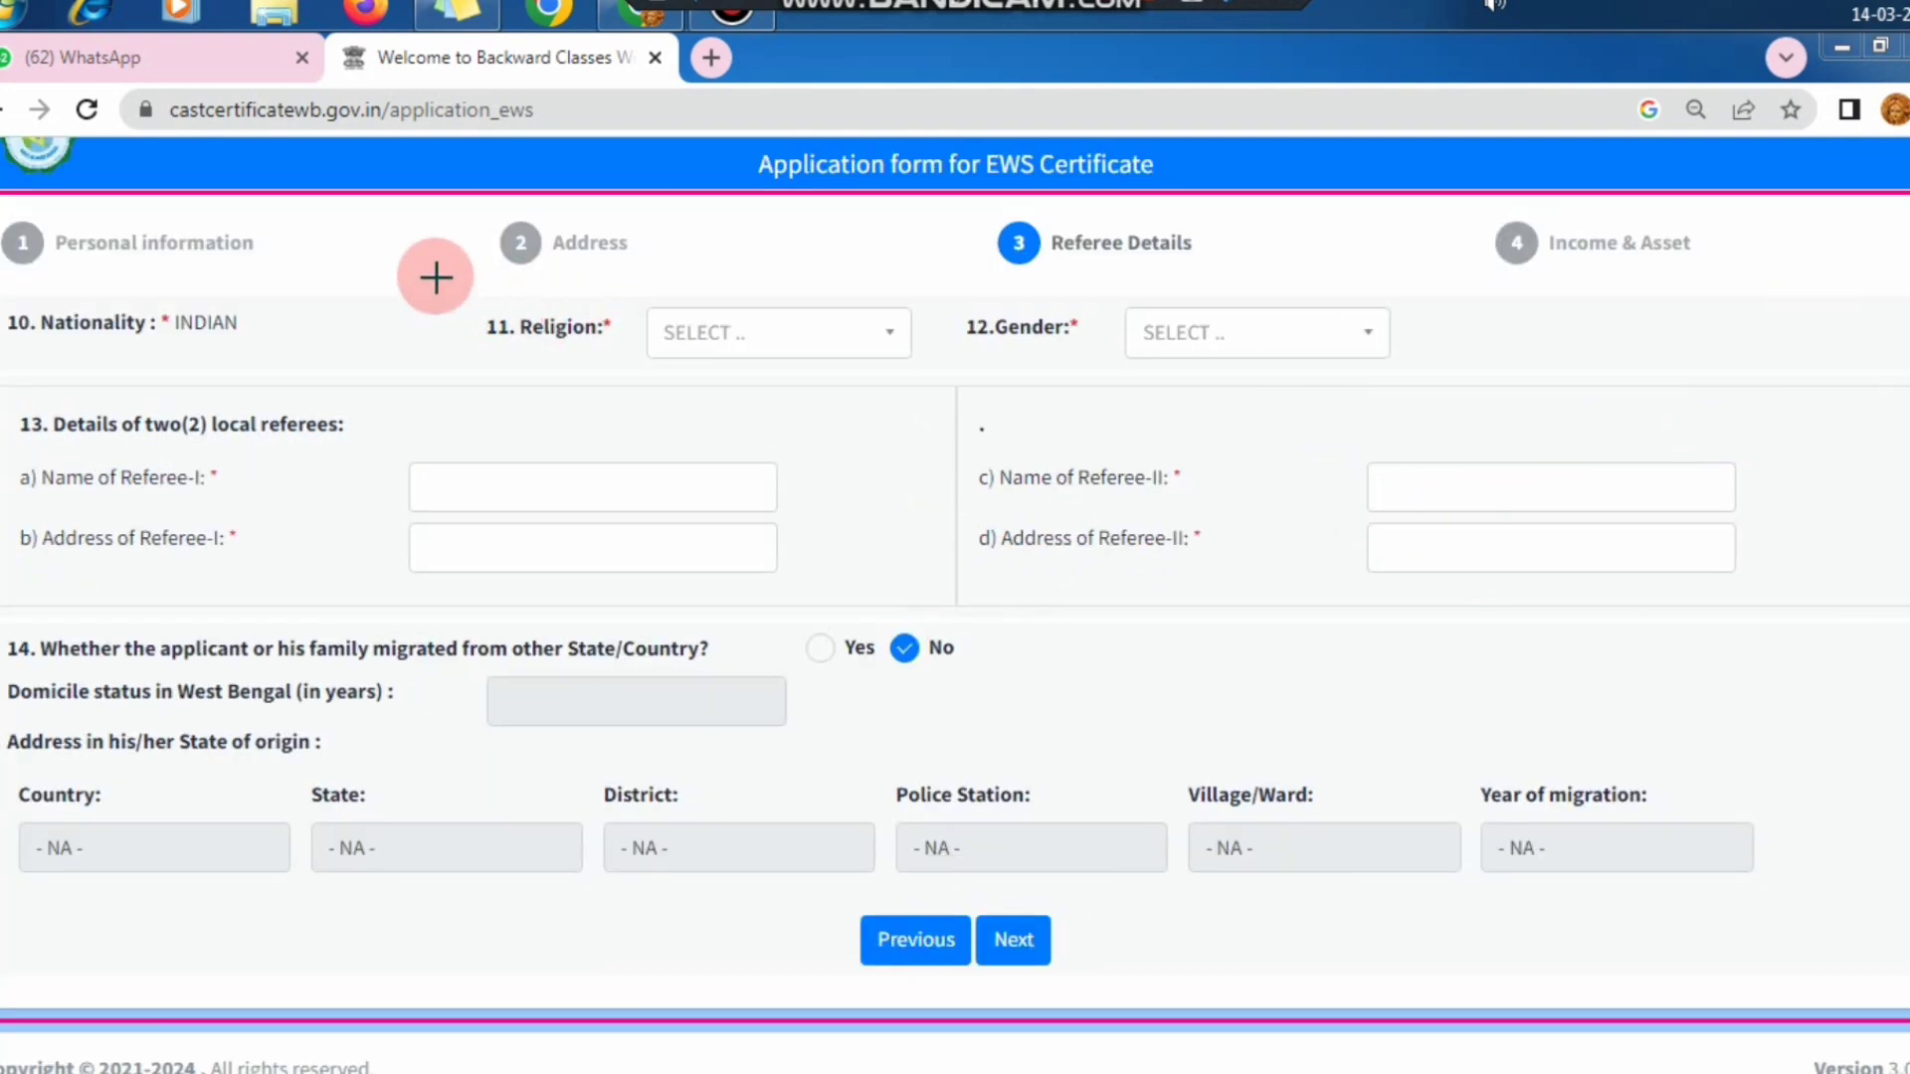
{"action": "left_click_drag", "start_coordinate": [418, 262], "coordinate": [483, 294]}
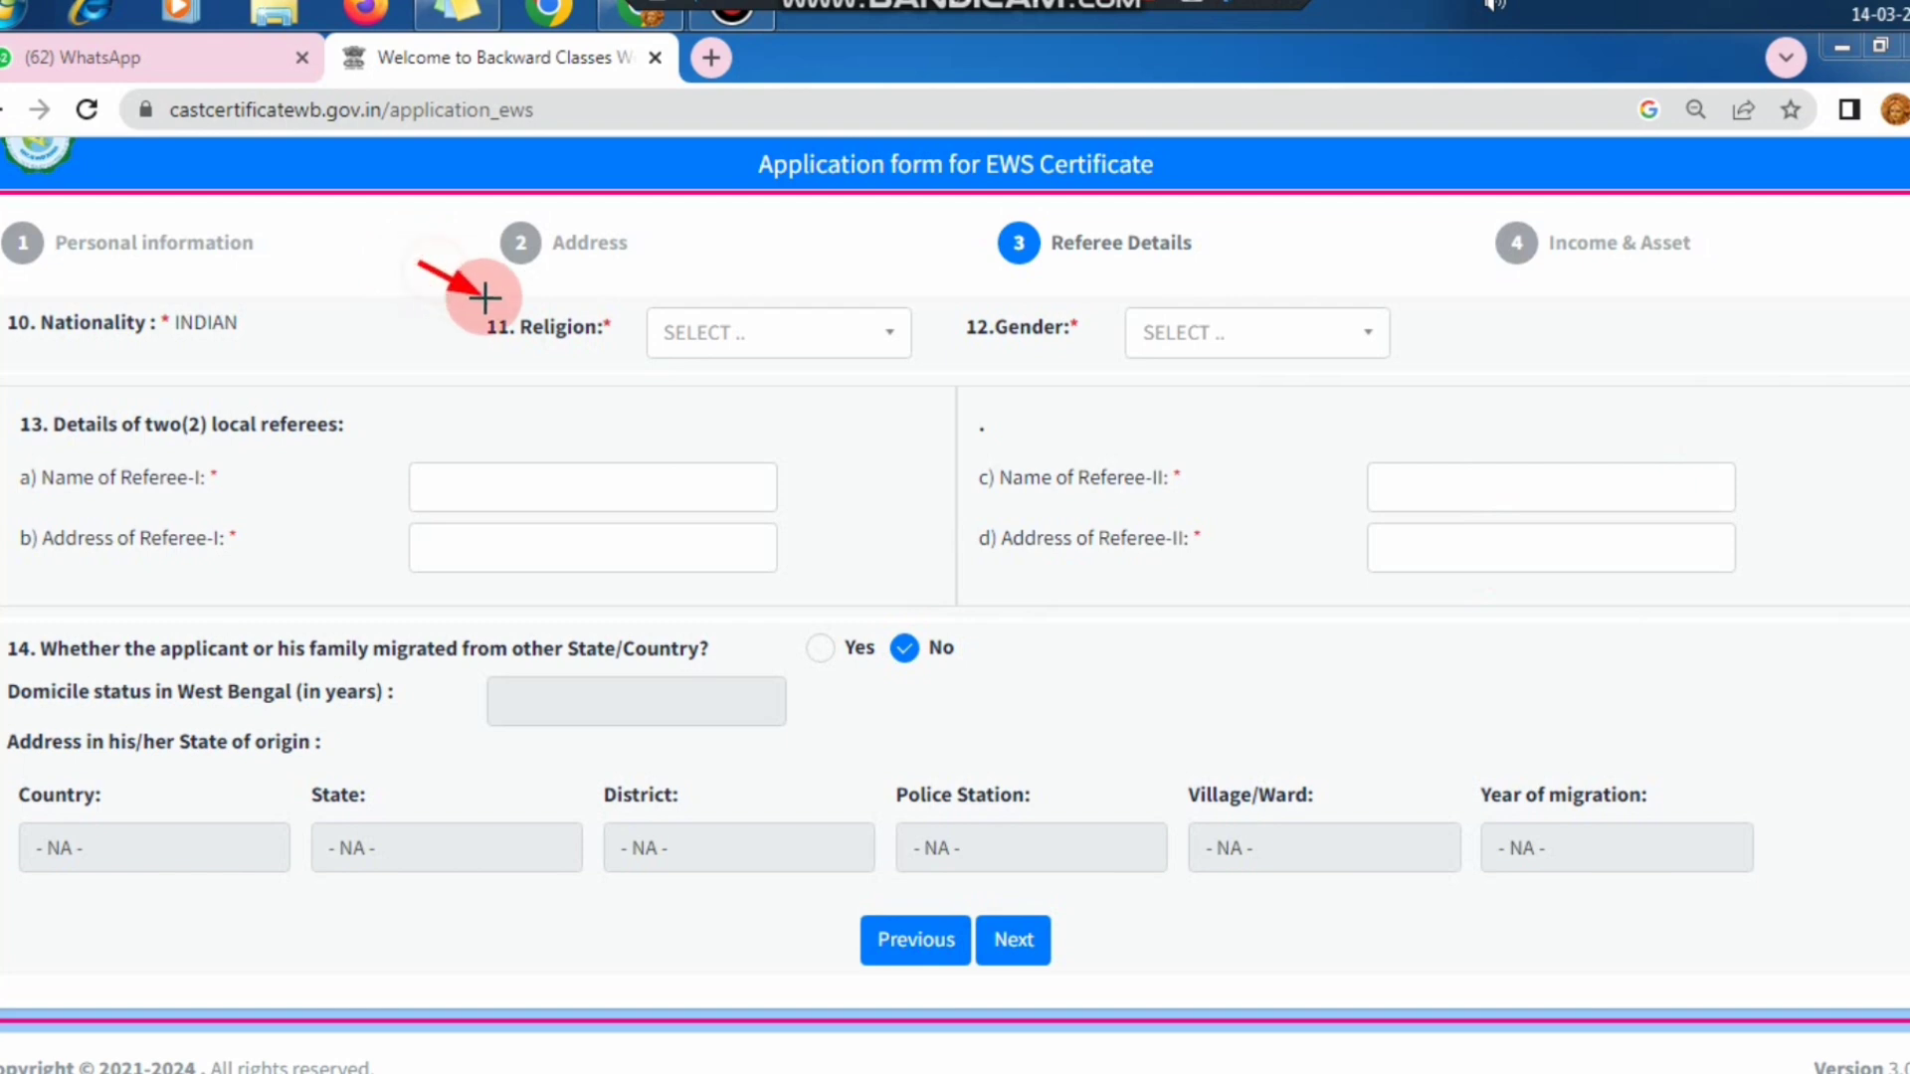
{"action": "left_click_drag", "start_coordinate": [947, 265], "coordinate": [1003, 292]}
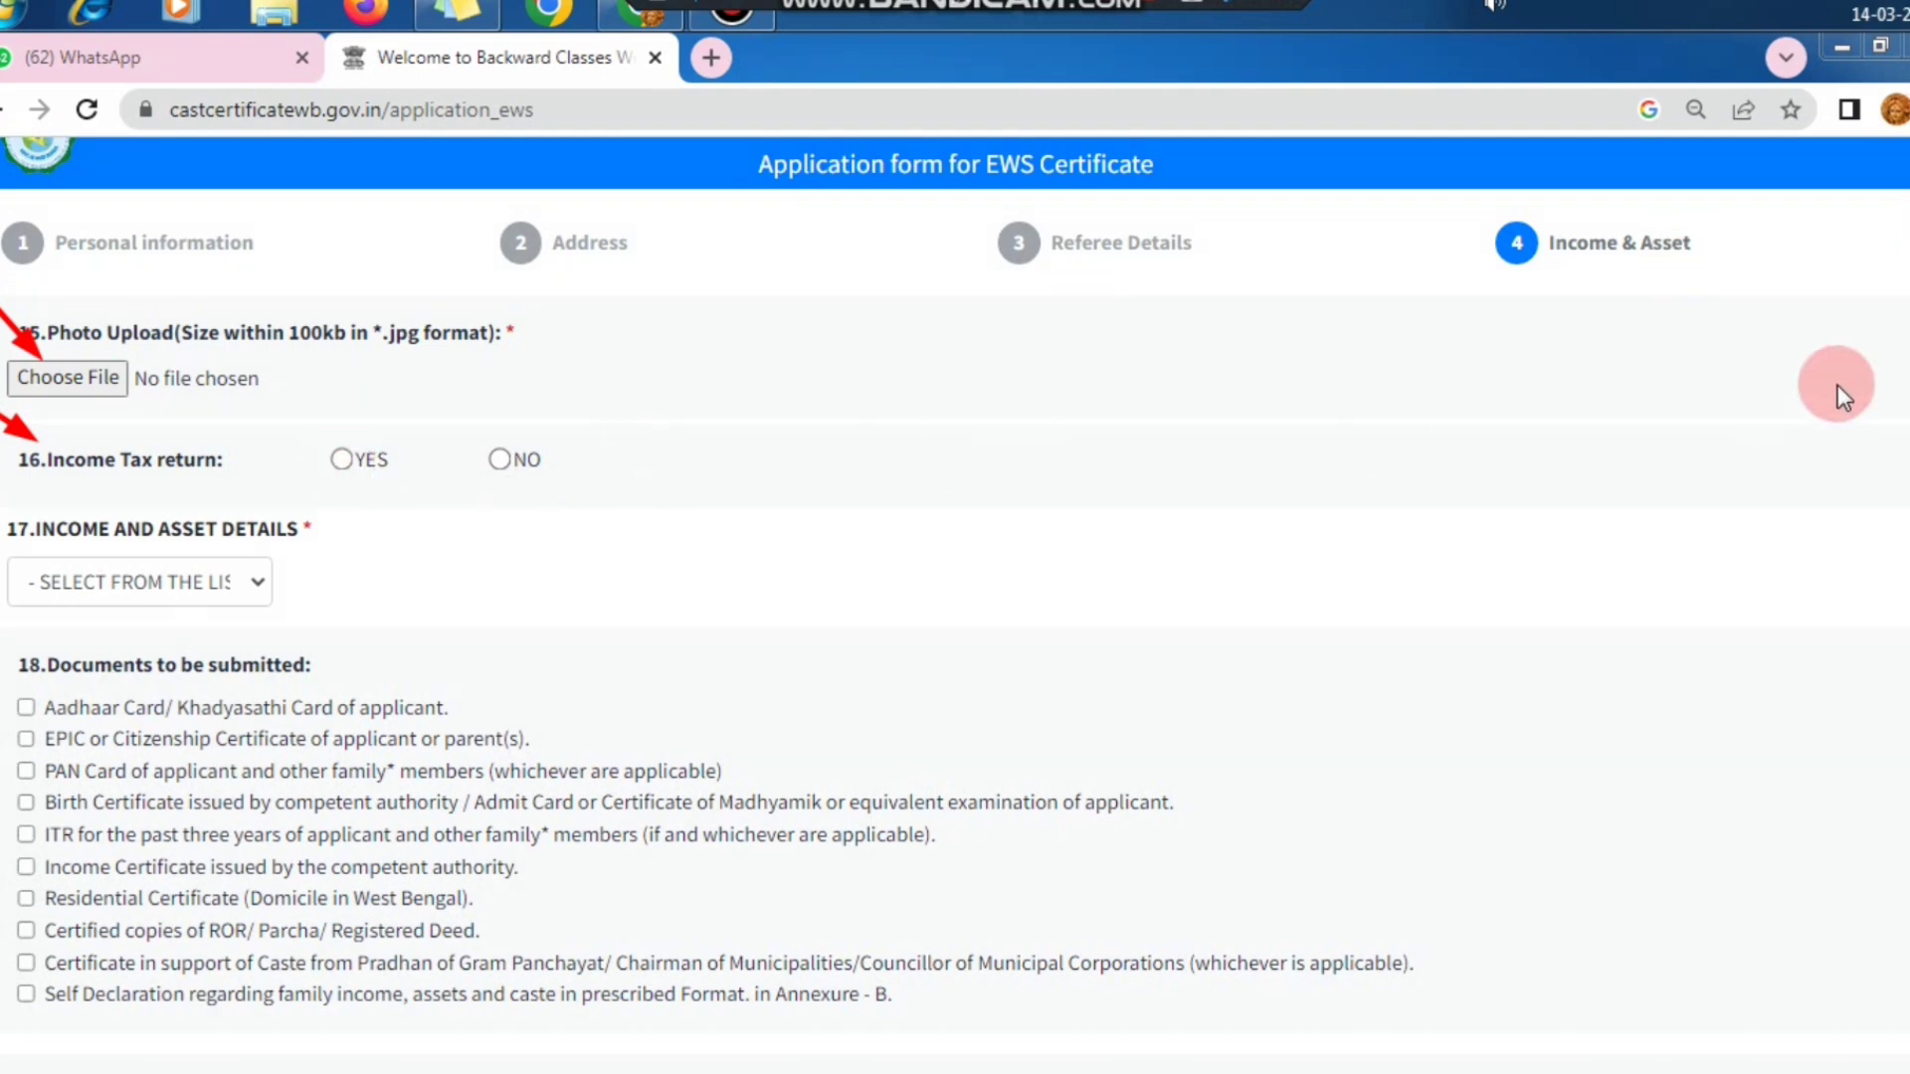
- Answer YES to the Income Tax return question in the Income & Asset section
{"action": "left_click_drag", "start_coordinate": [298, 423], "coordinate": [476, 450]}
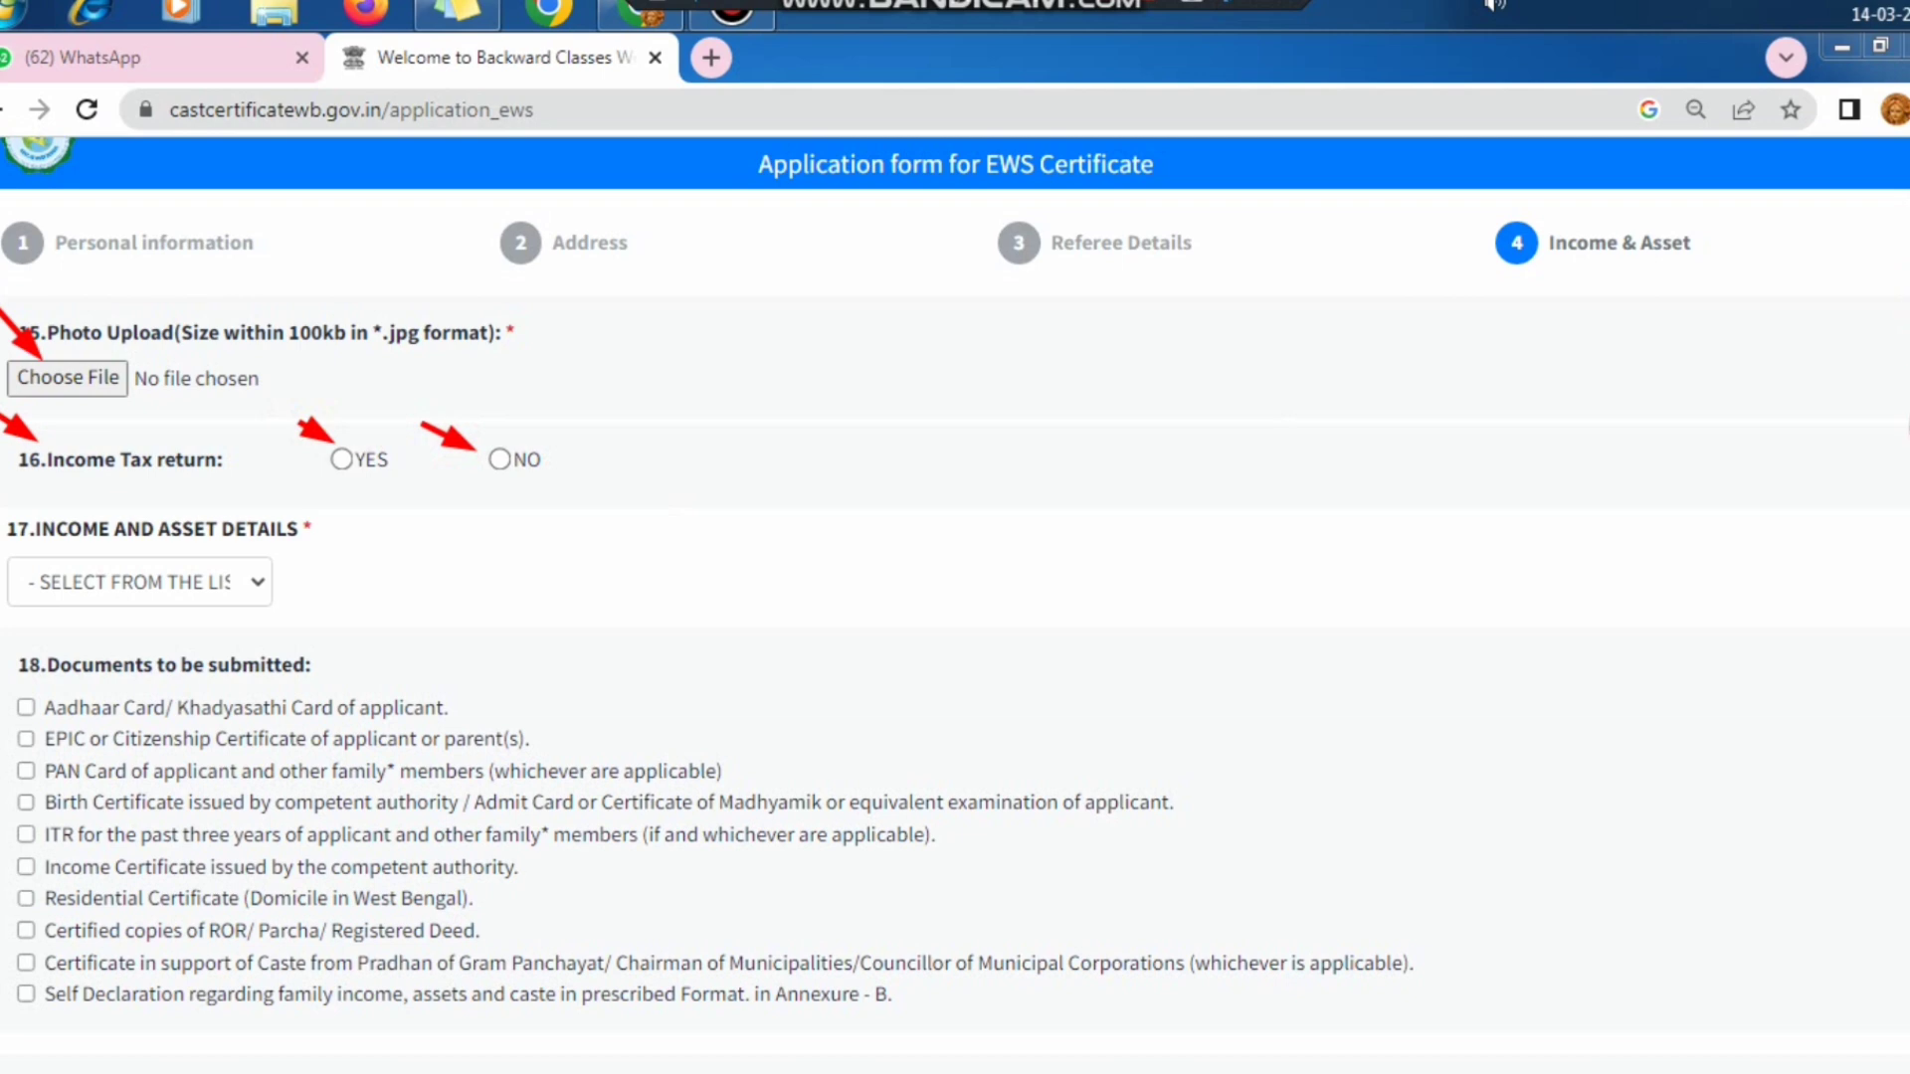
{"action": "left_click", "coordinate": [341, 458]}
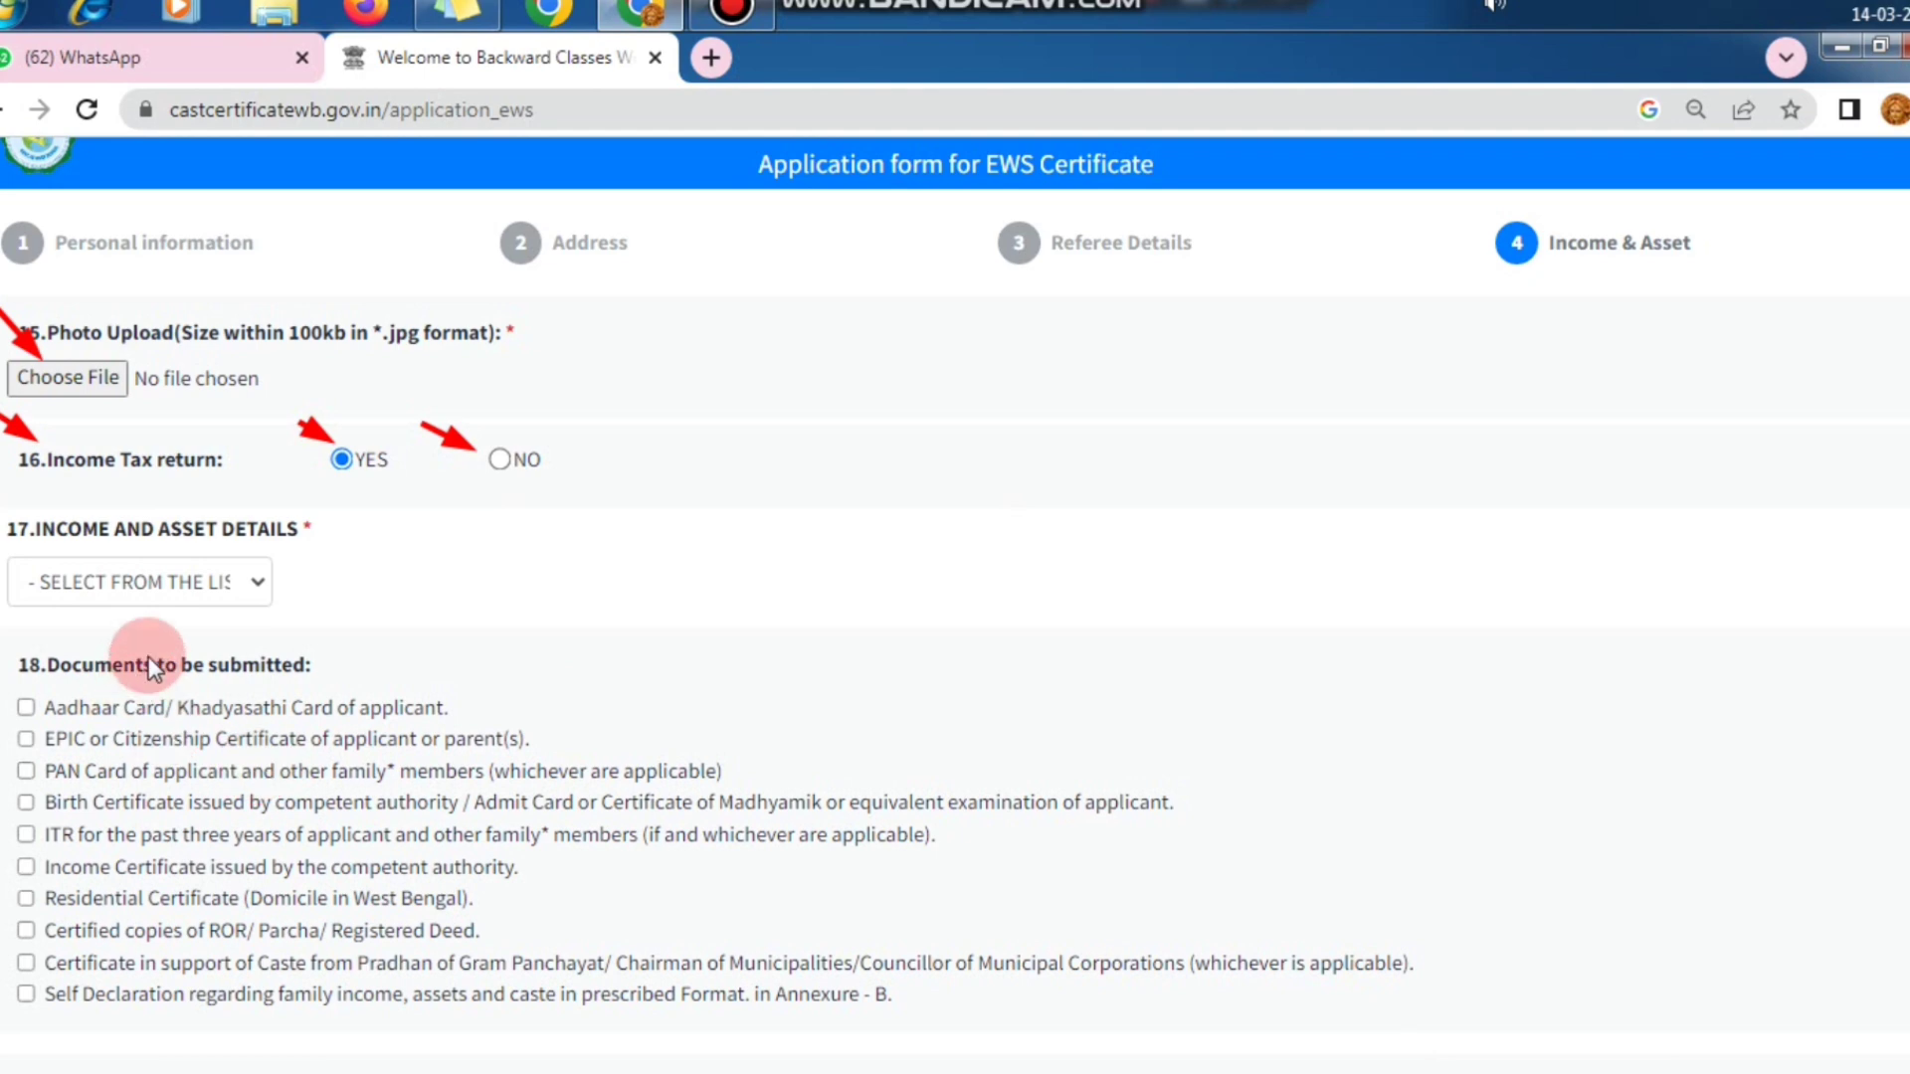
{"action": "left_click", "coordinate": [1909, 298]}
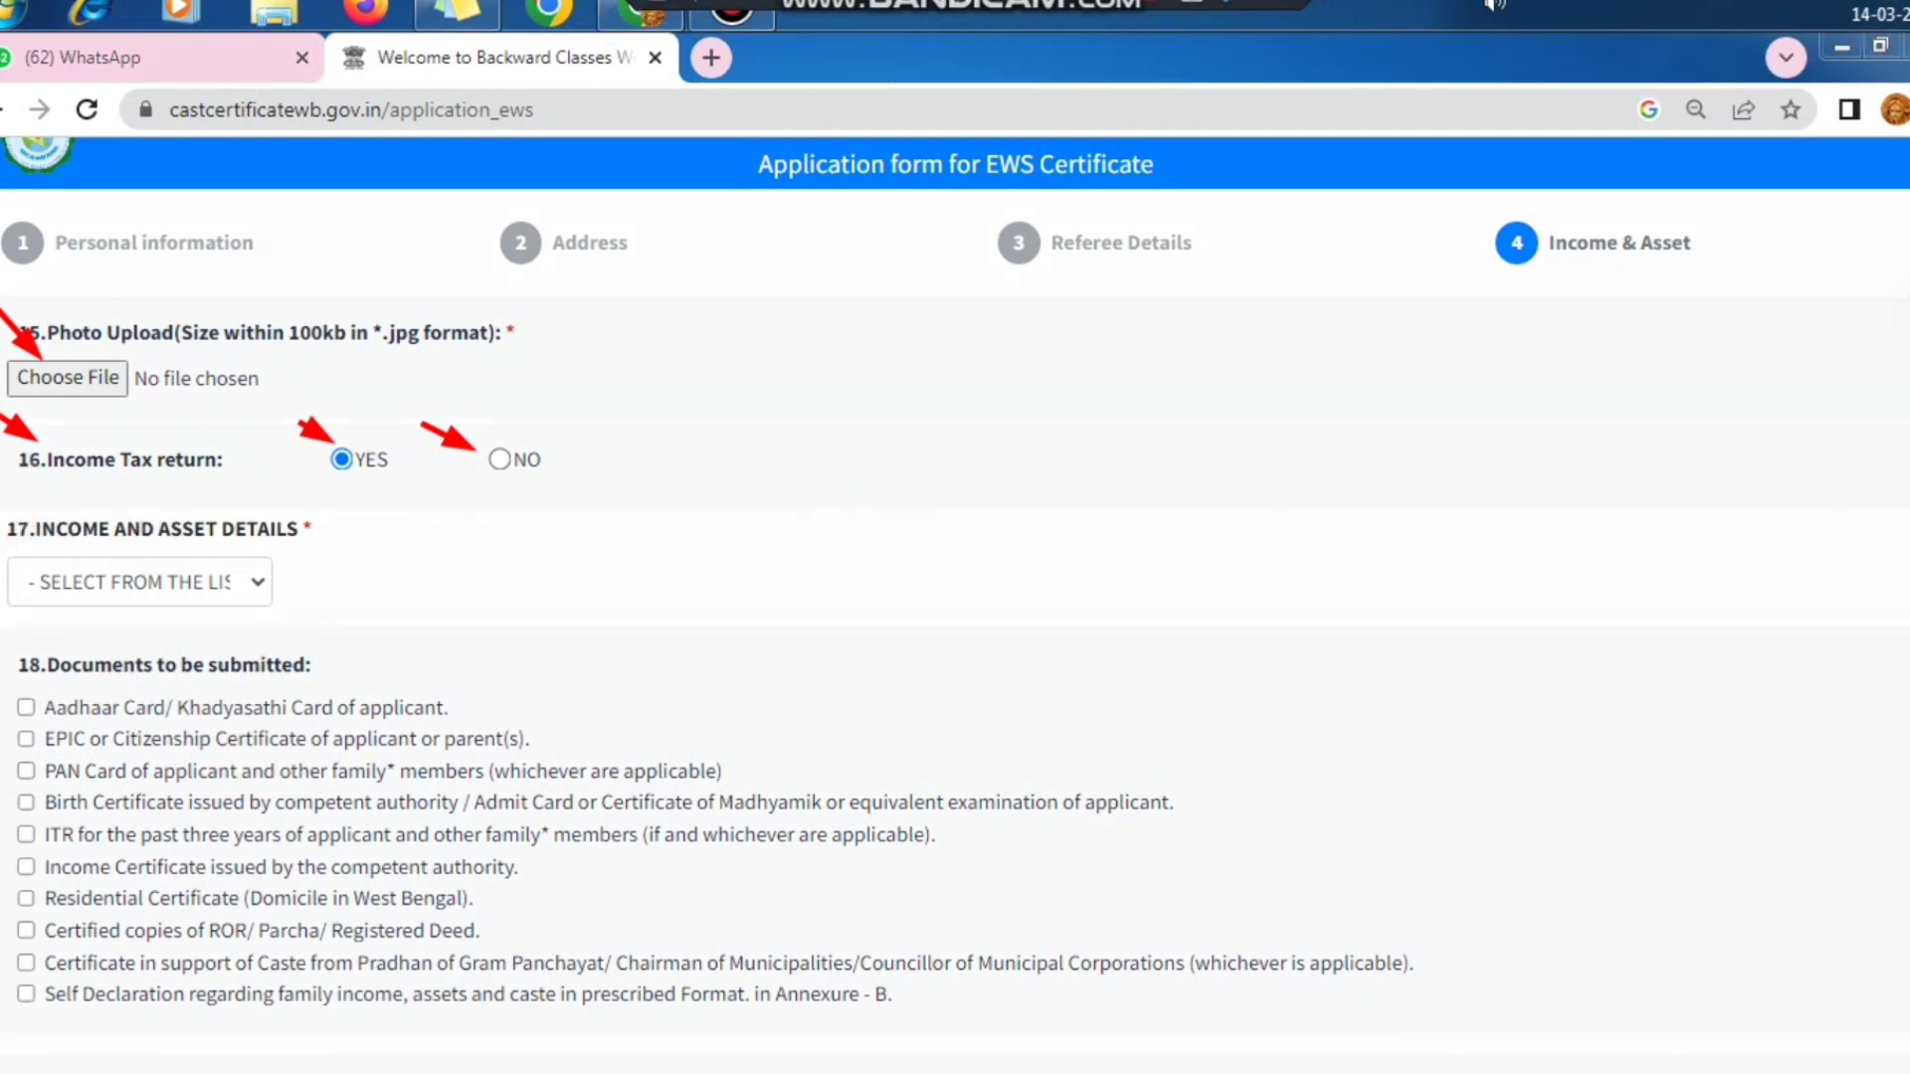
- Choose ANNUAL INCOME IN PREVIOUS F.Y under Income and Asset Details to show its family income table
{"action": "mouse_move", "coordinate": [0, 490]}
{"action": "left_mouse_down"}
{"action": "mouse_move", "coordinate": [145, 606]}
{"action": "mouse_move", "coordinate": [354, 619]}
{"action": "left_mouse_up"}
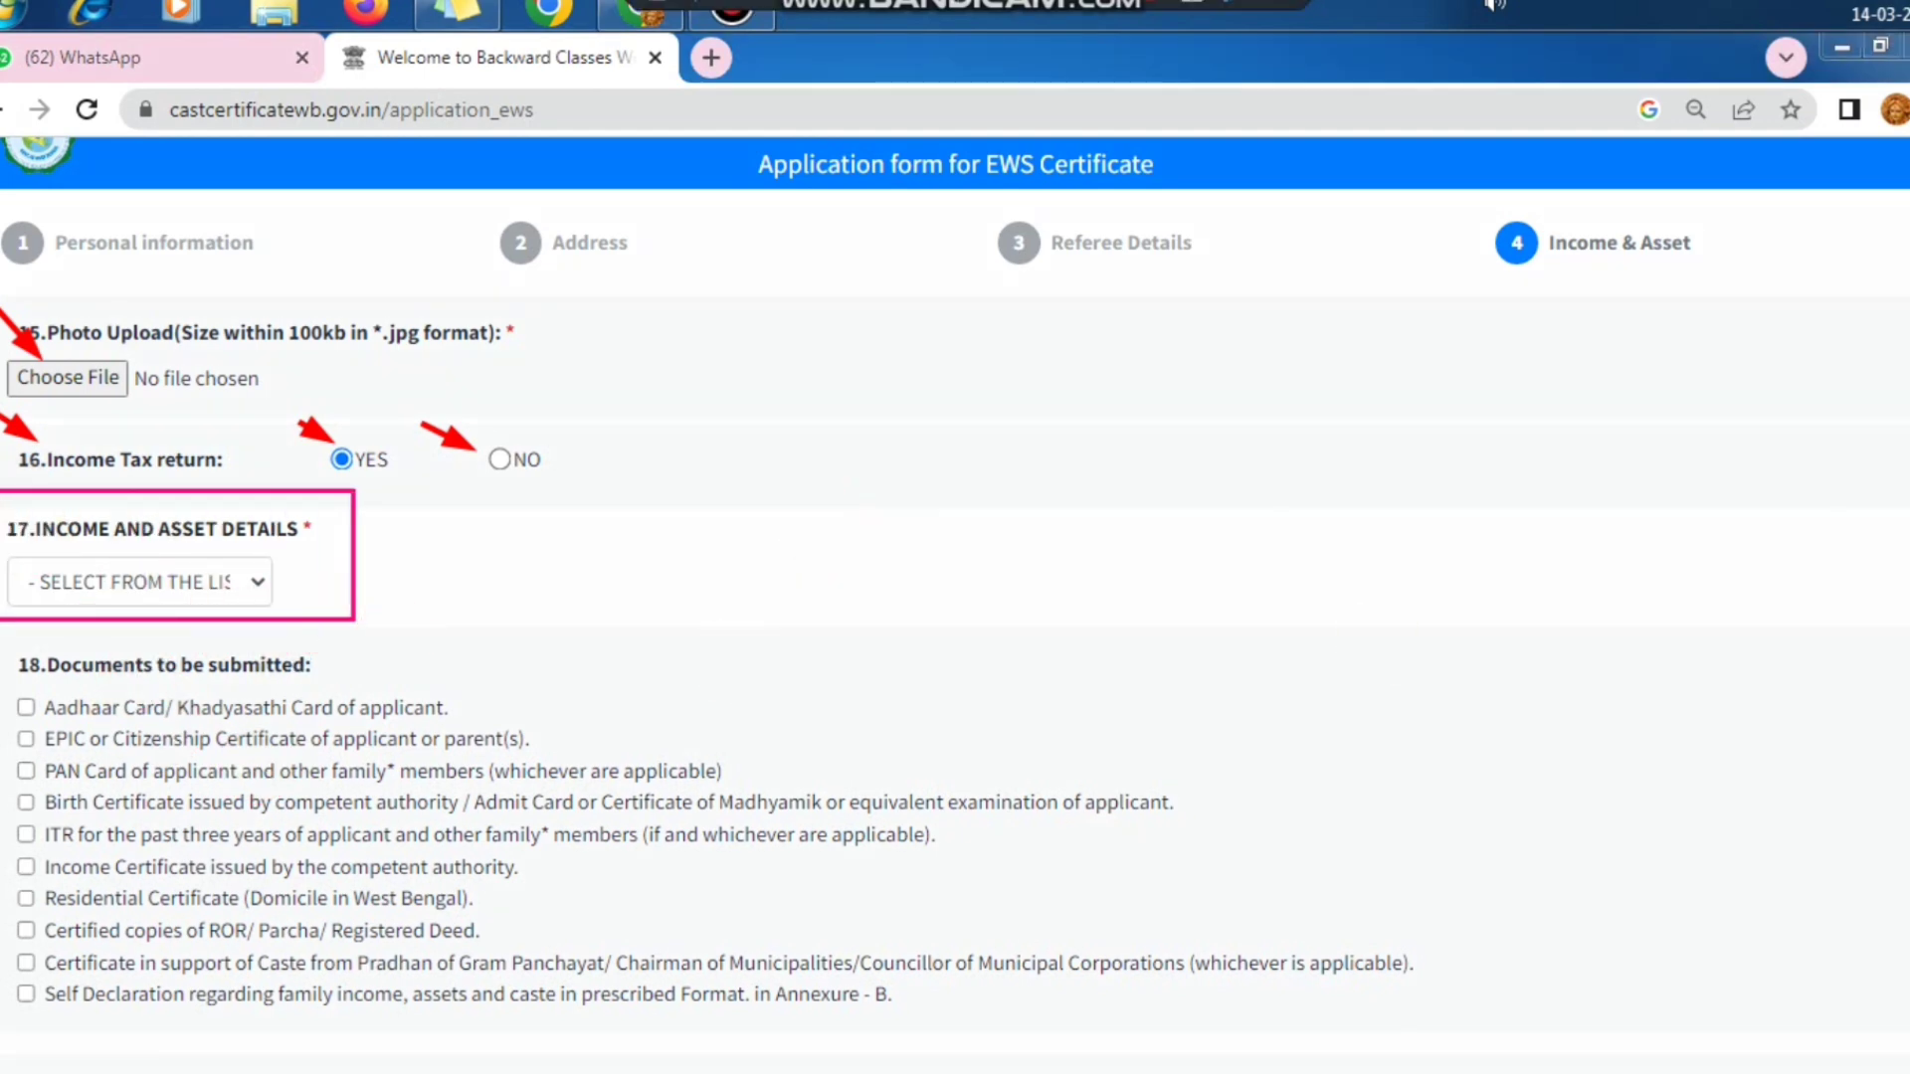
{"action": "left_click_drag", "start_coordinate": [2, 465], "coordinate": [40, 510]}
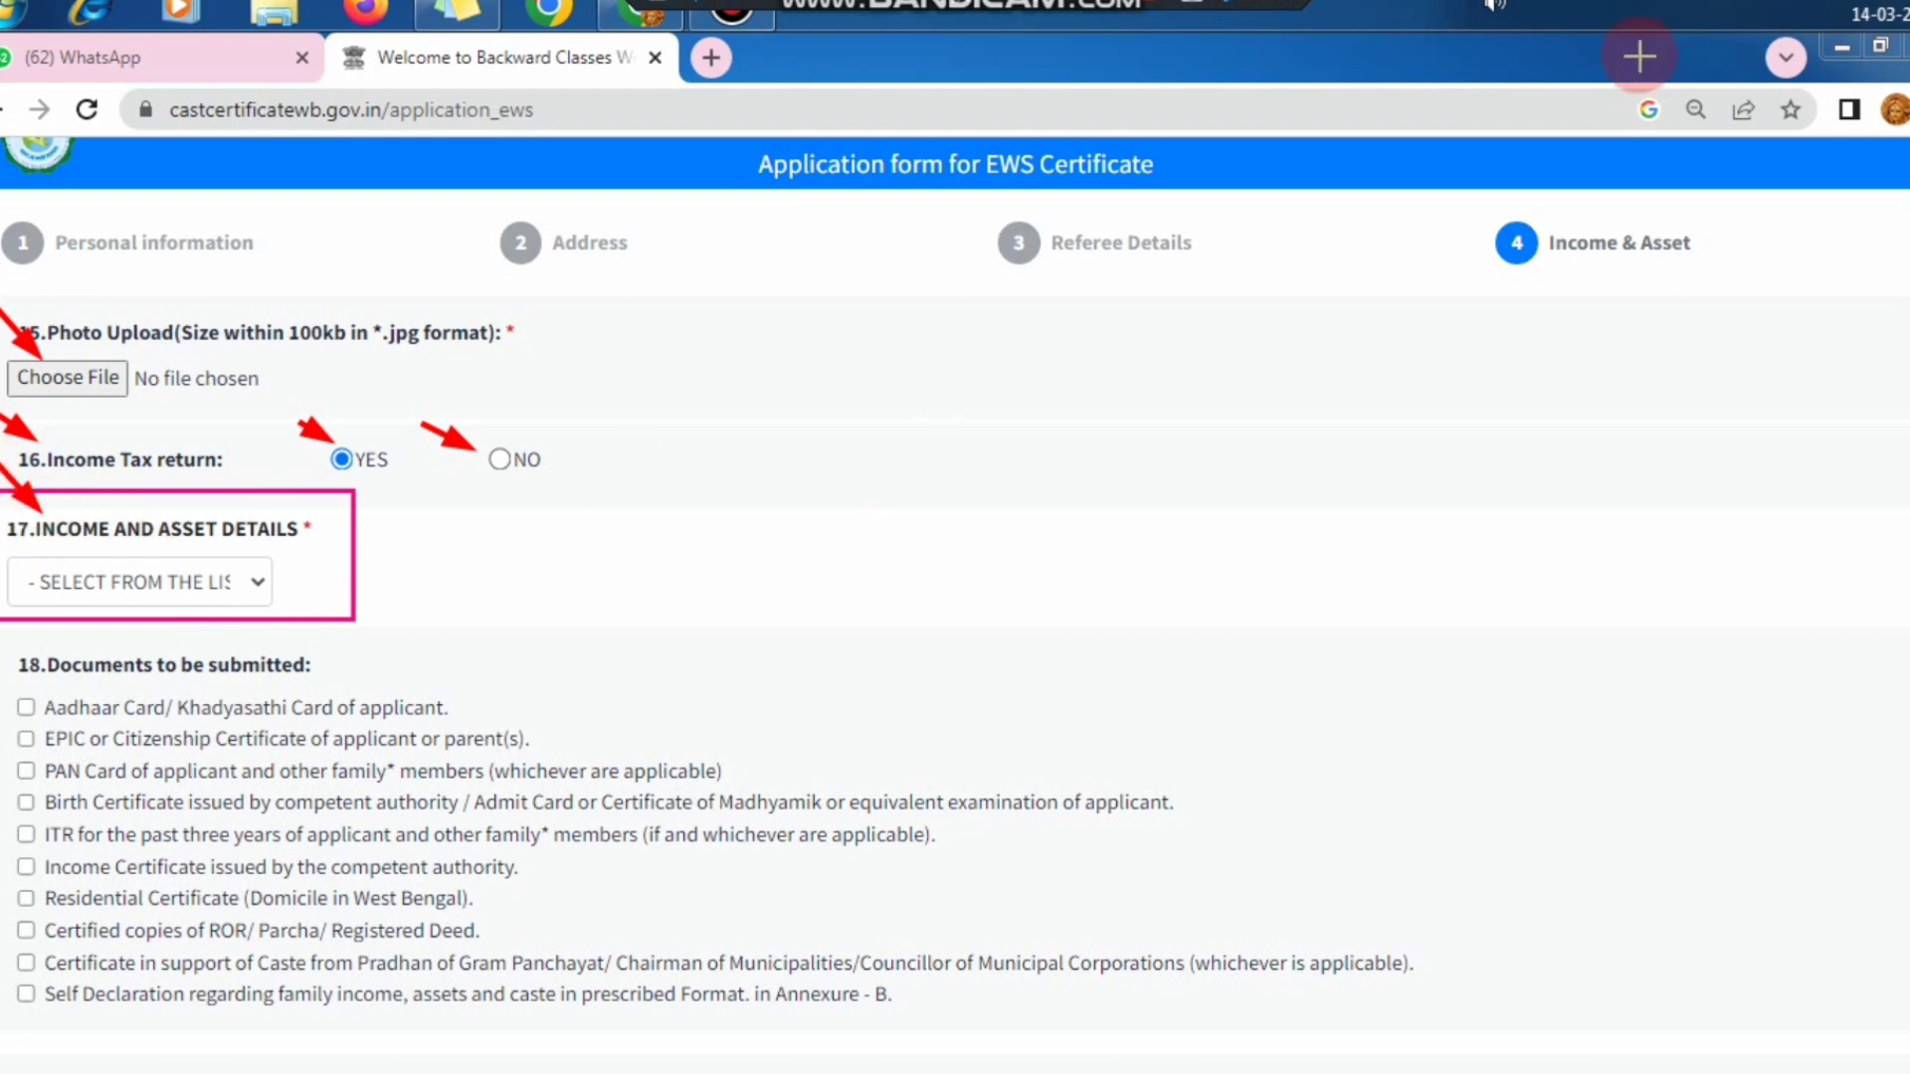
{"action": "left_click", "coordinate": [207, 582]}
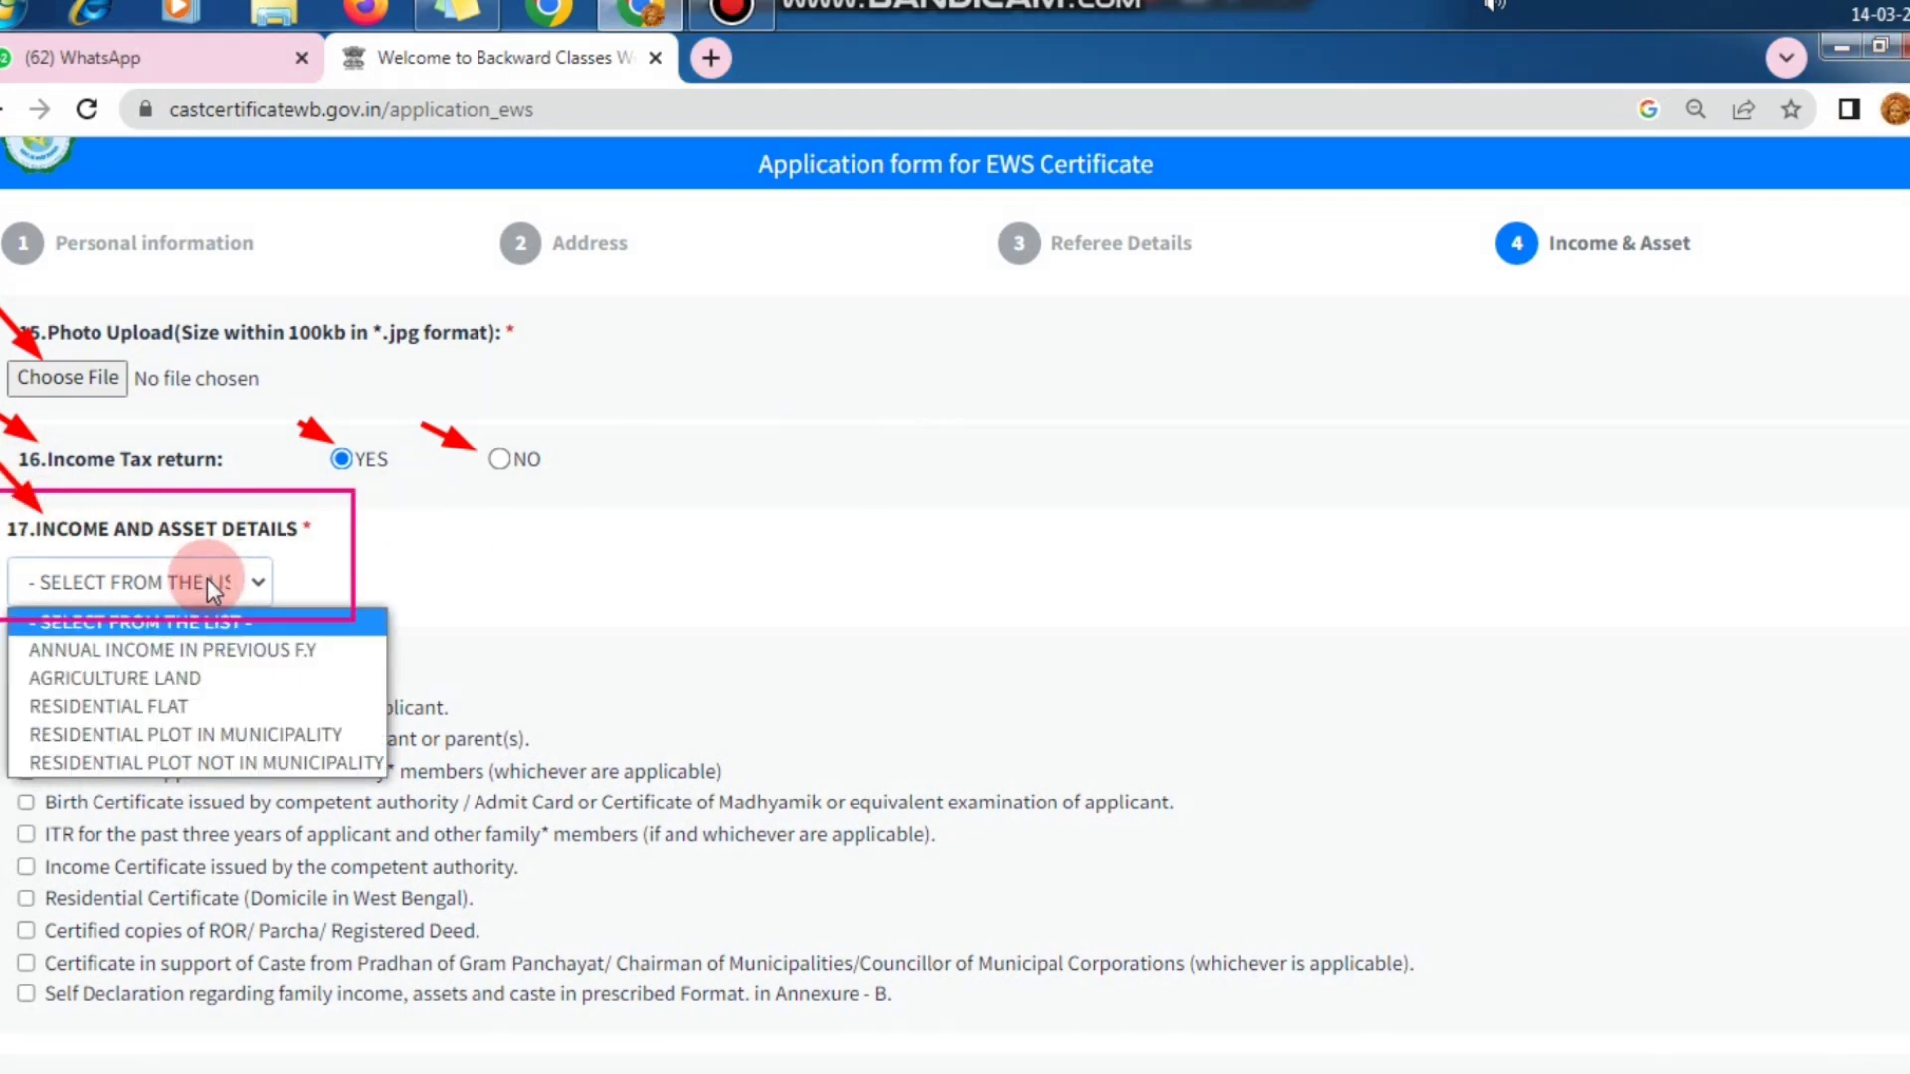
{"action": "left_click", "coordinate": [994, 2]}
{"action": "left_click_drag", "start_coordinate": [2, 239], "coordinate": [644, 650]}
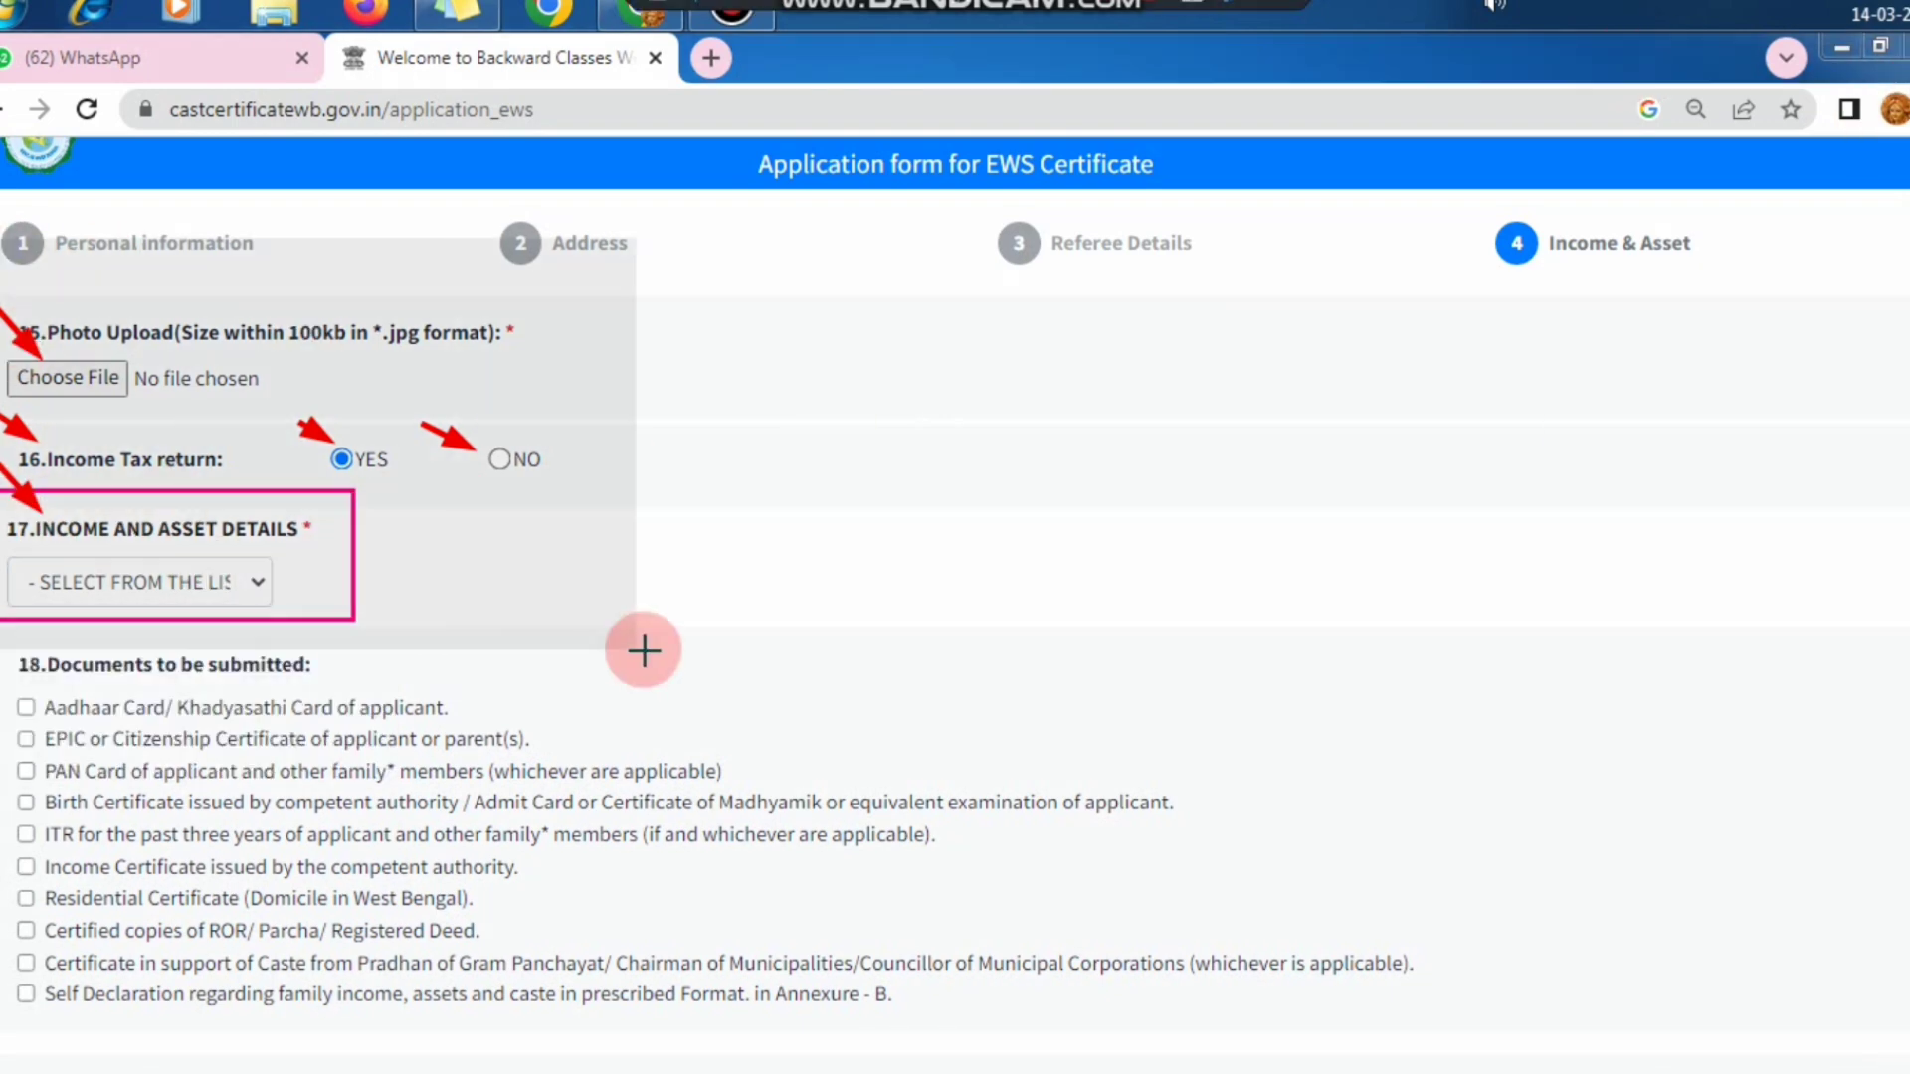
{"action": "left_click", "coordinate": [98, 589]}
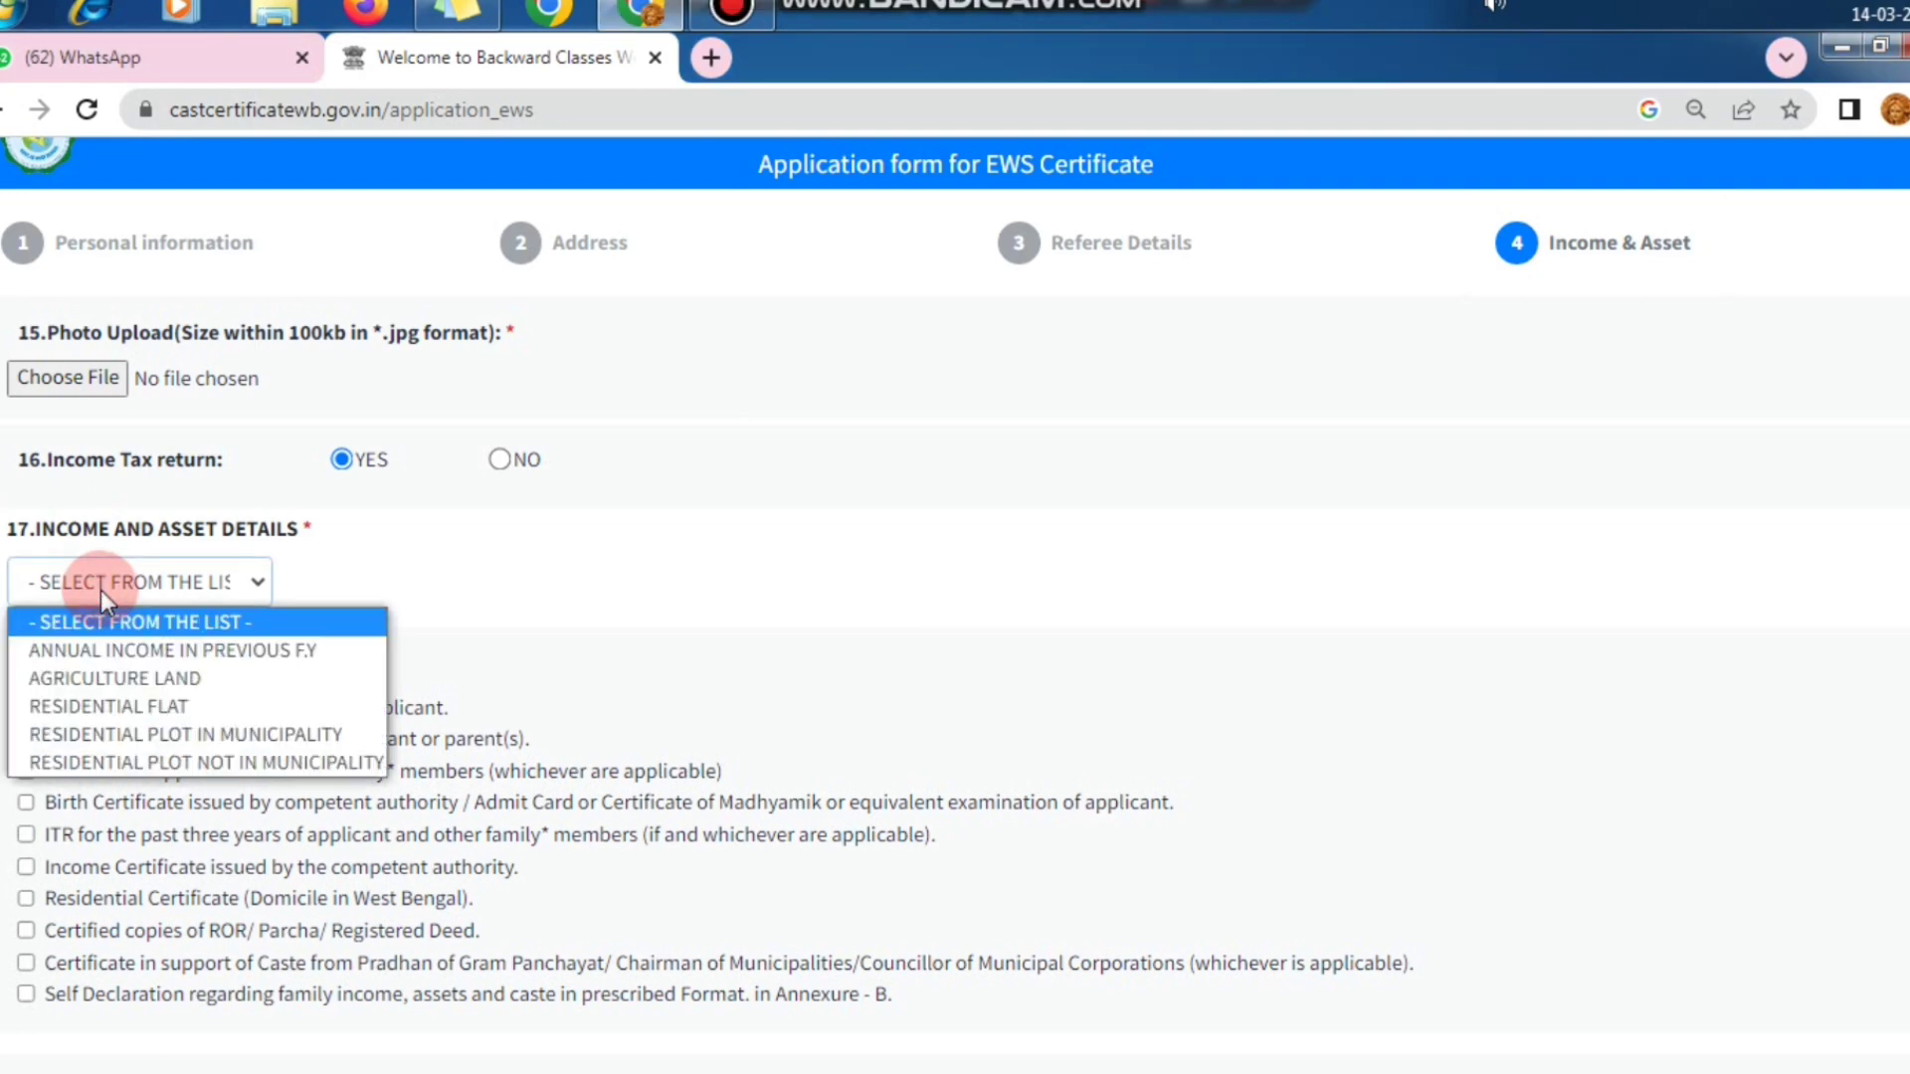
{"action": "left_click", "coordinate": [169, 650]}
{"action": "scroll", "coordinate": [1781, 824], "scroll_direction": "down", "scroll_amount": 4}
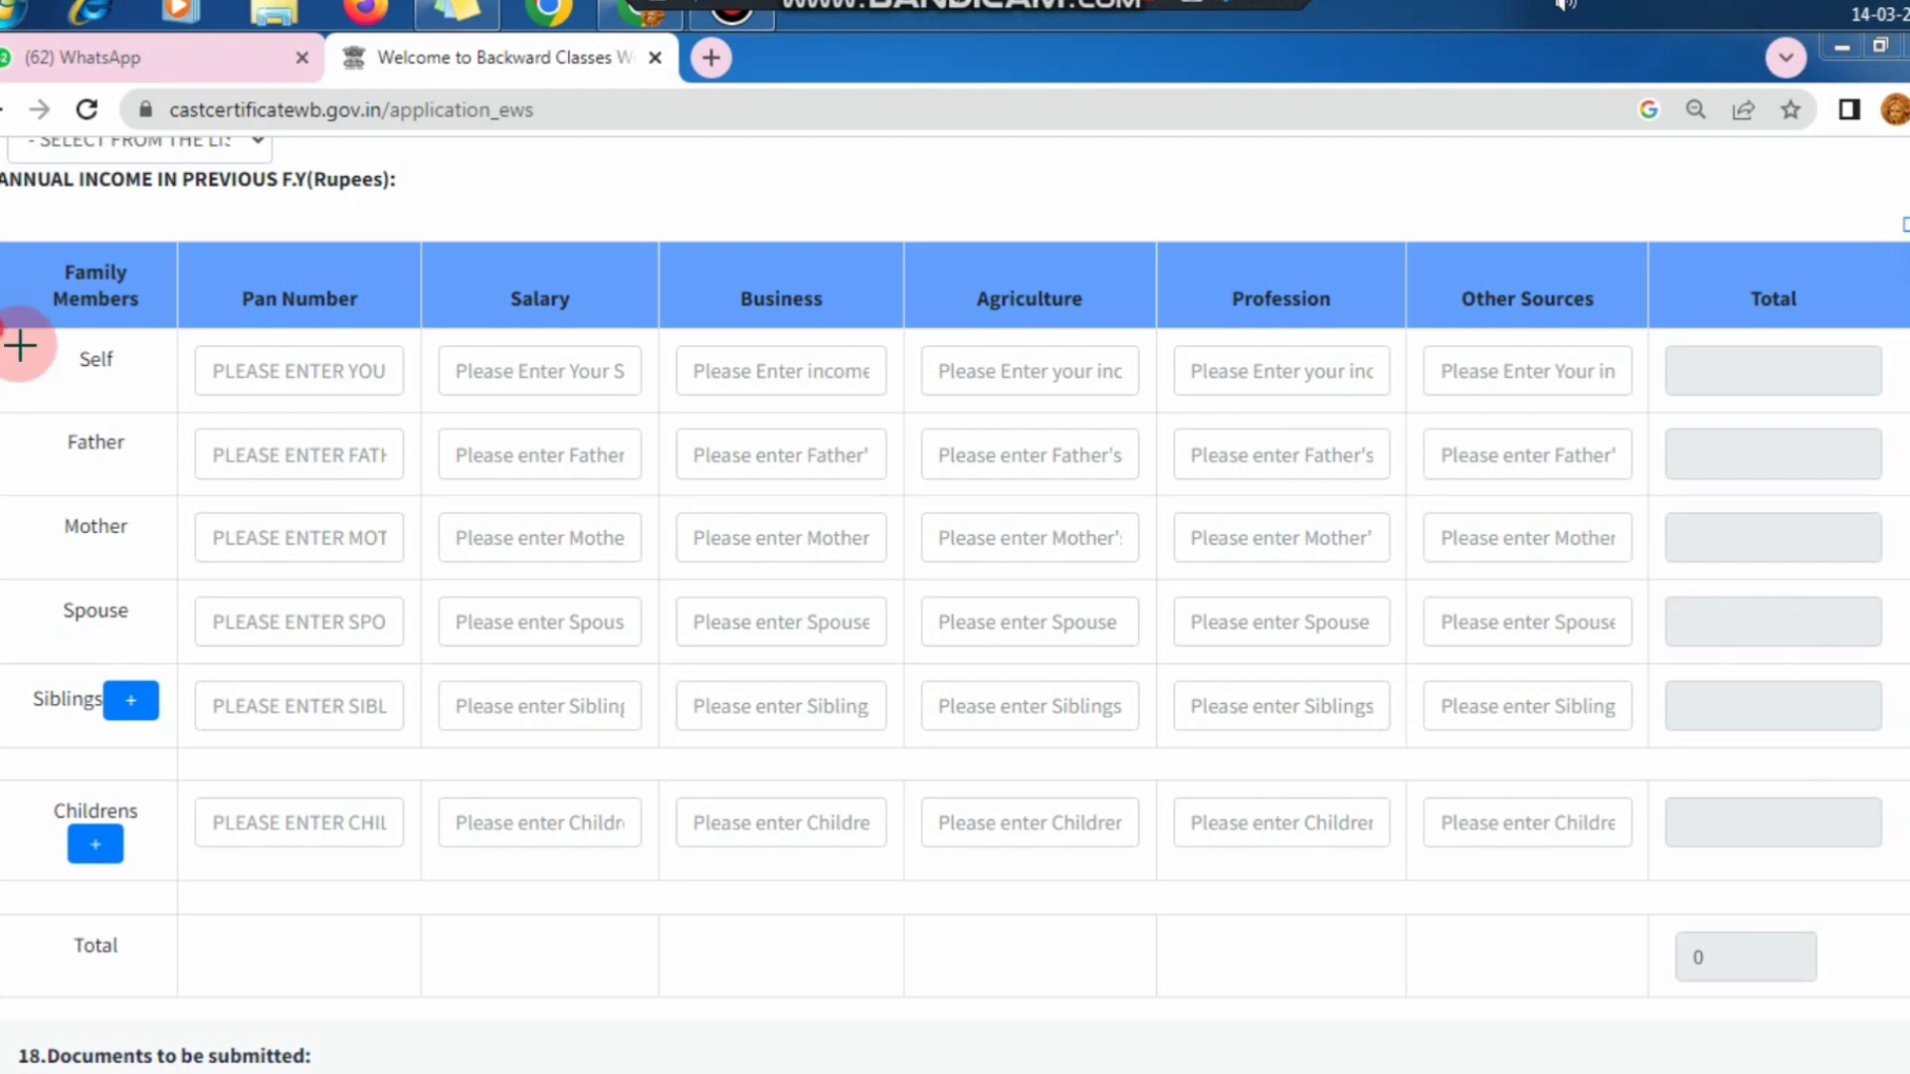
{"action": "left_click_drag", "start_coordinate": [2, 331], "coordinate": [36, 354]}
{"action": "left_click_drag", "start_coordinate": [0, 426], "coordinate": [20, 449]}
{"action": "left_click_drag", "start_coordinate": [0, 519], "coordinate": [6, 535]}
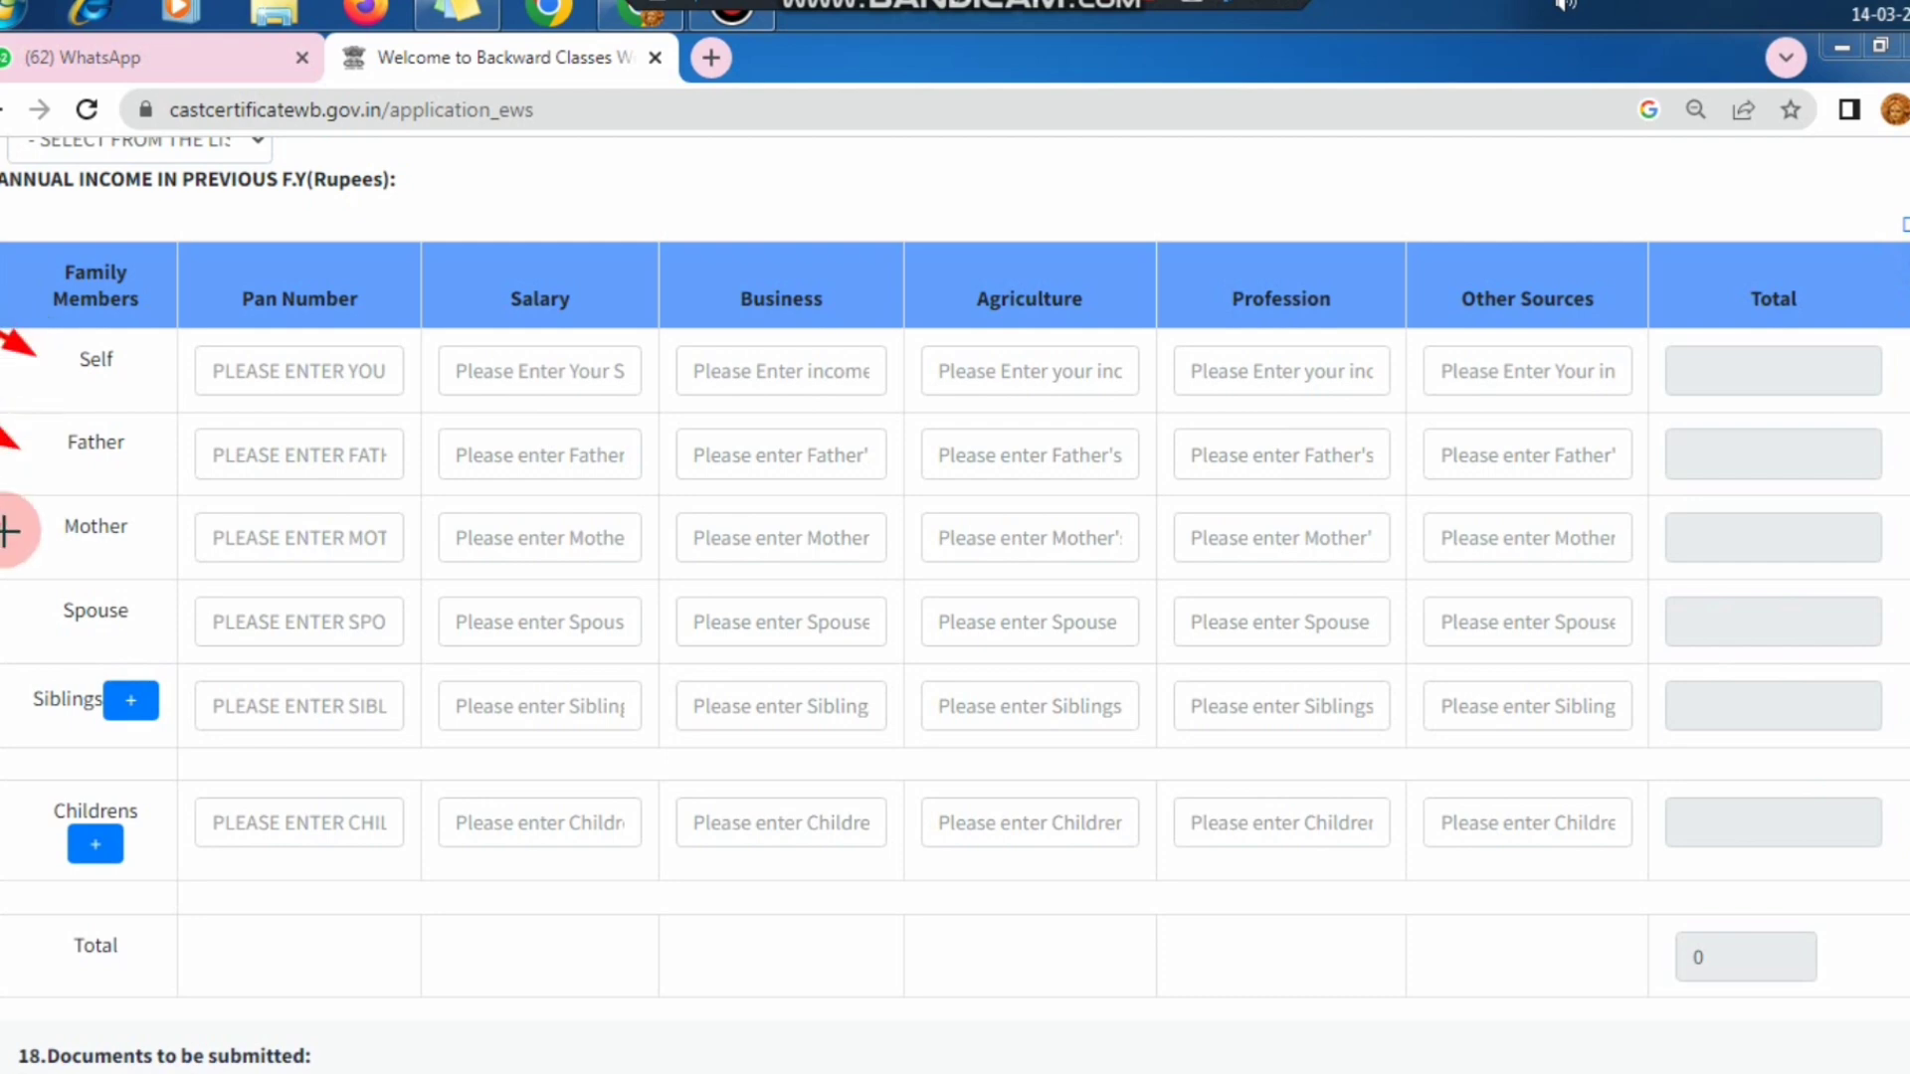
{"action": "left_click_drag", "start_coordinate": [0, 603], "coordinate": [38, 780]}
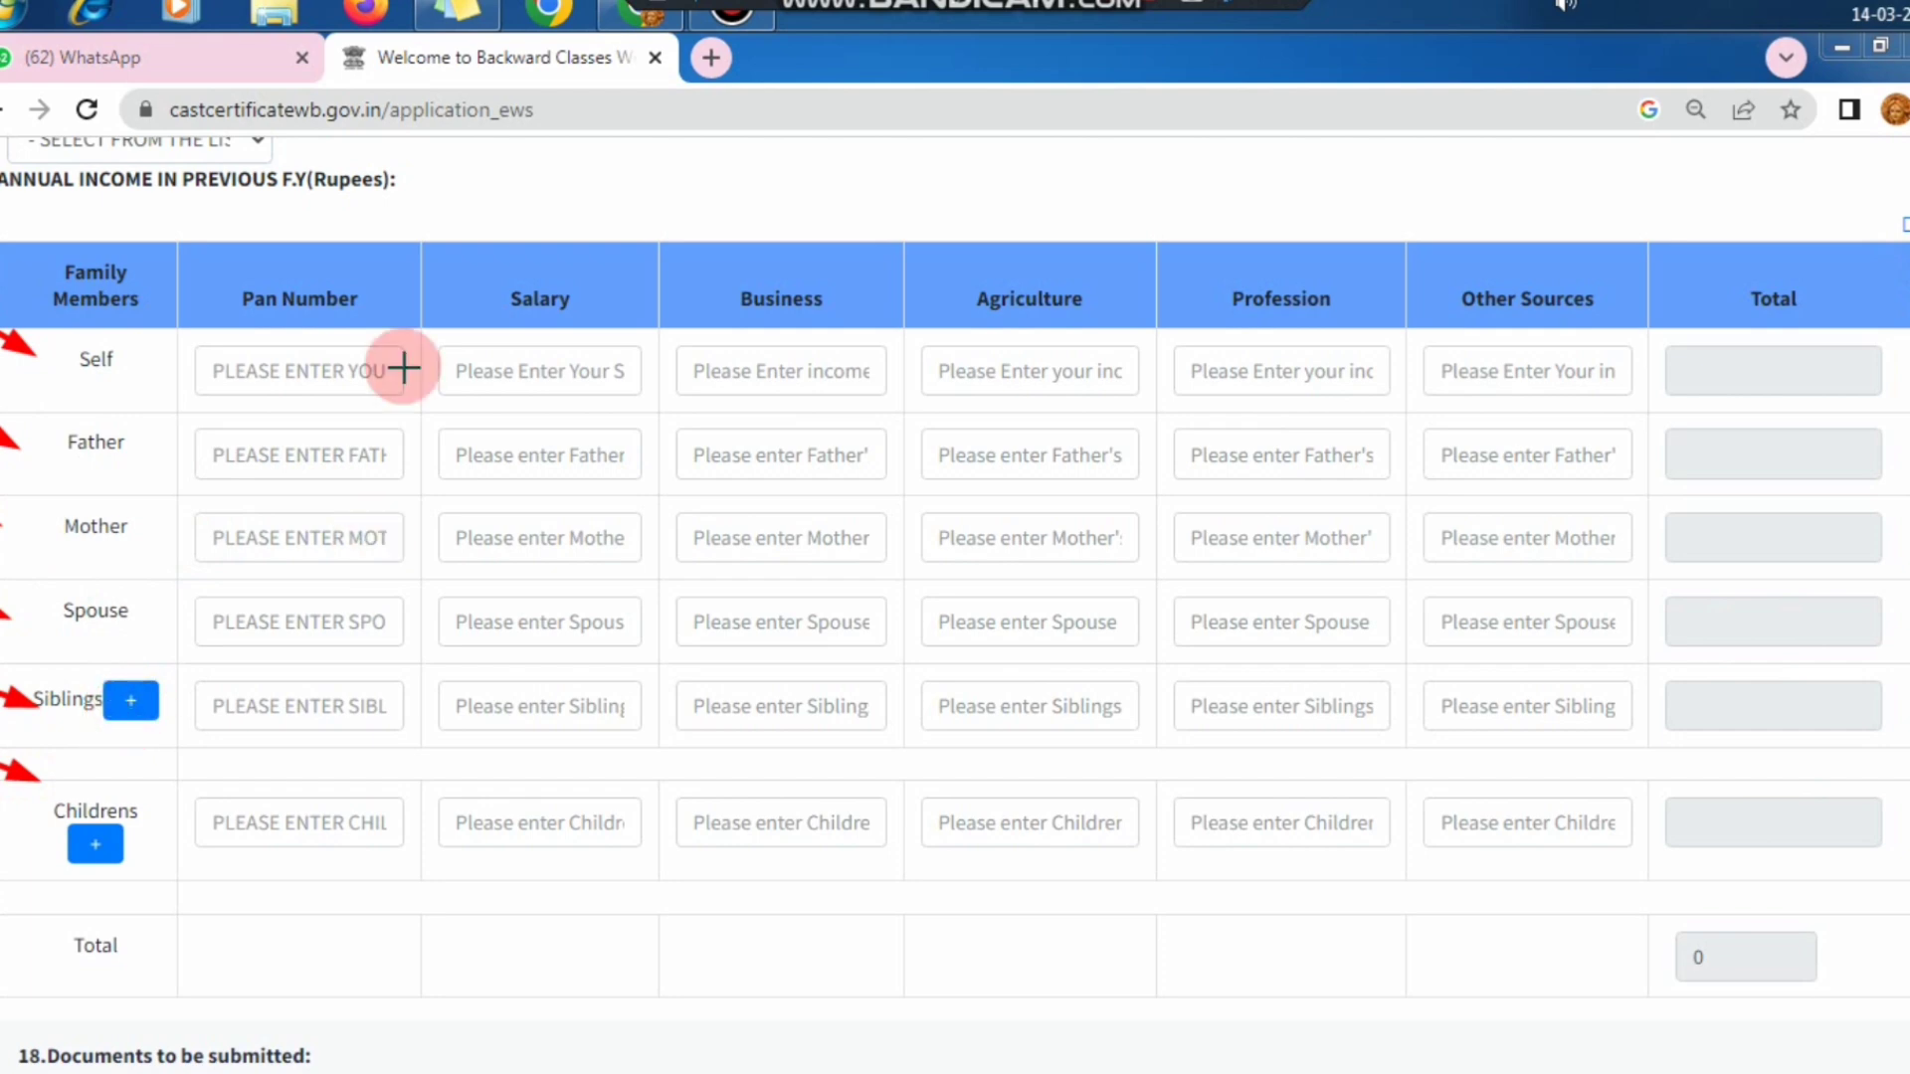
{"action": "left_click_drag", "start_coordinate": [210, 245], "coordinate": [257, 270]}
{"action": "left_click_drag", "start_coordinate": [479, 252], "coordinate": [511, 272]}
{"action": "left_click_drag", "start_coordinate": [733, 250], "coordinate": [762, 271]}
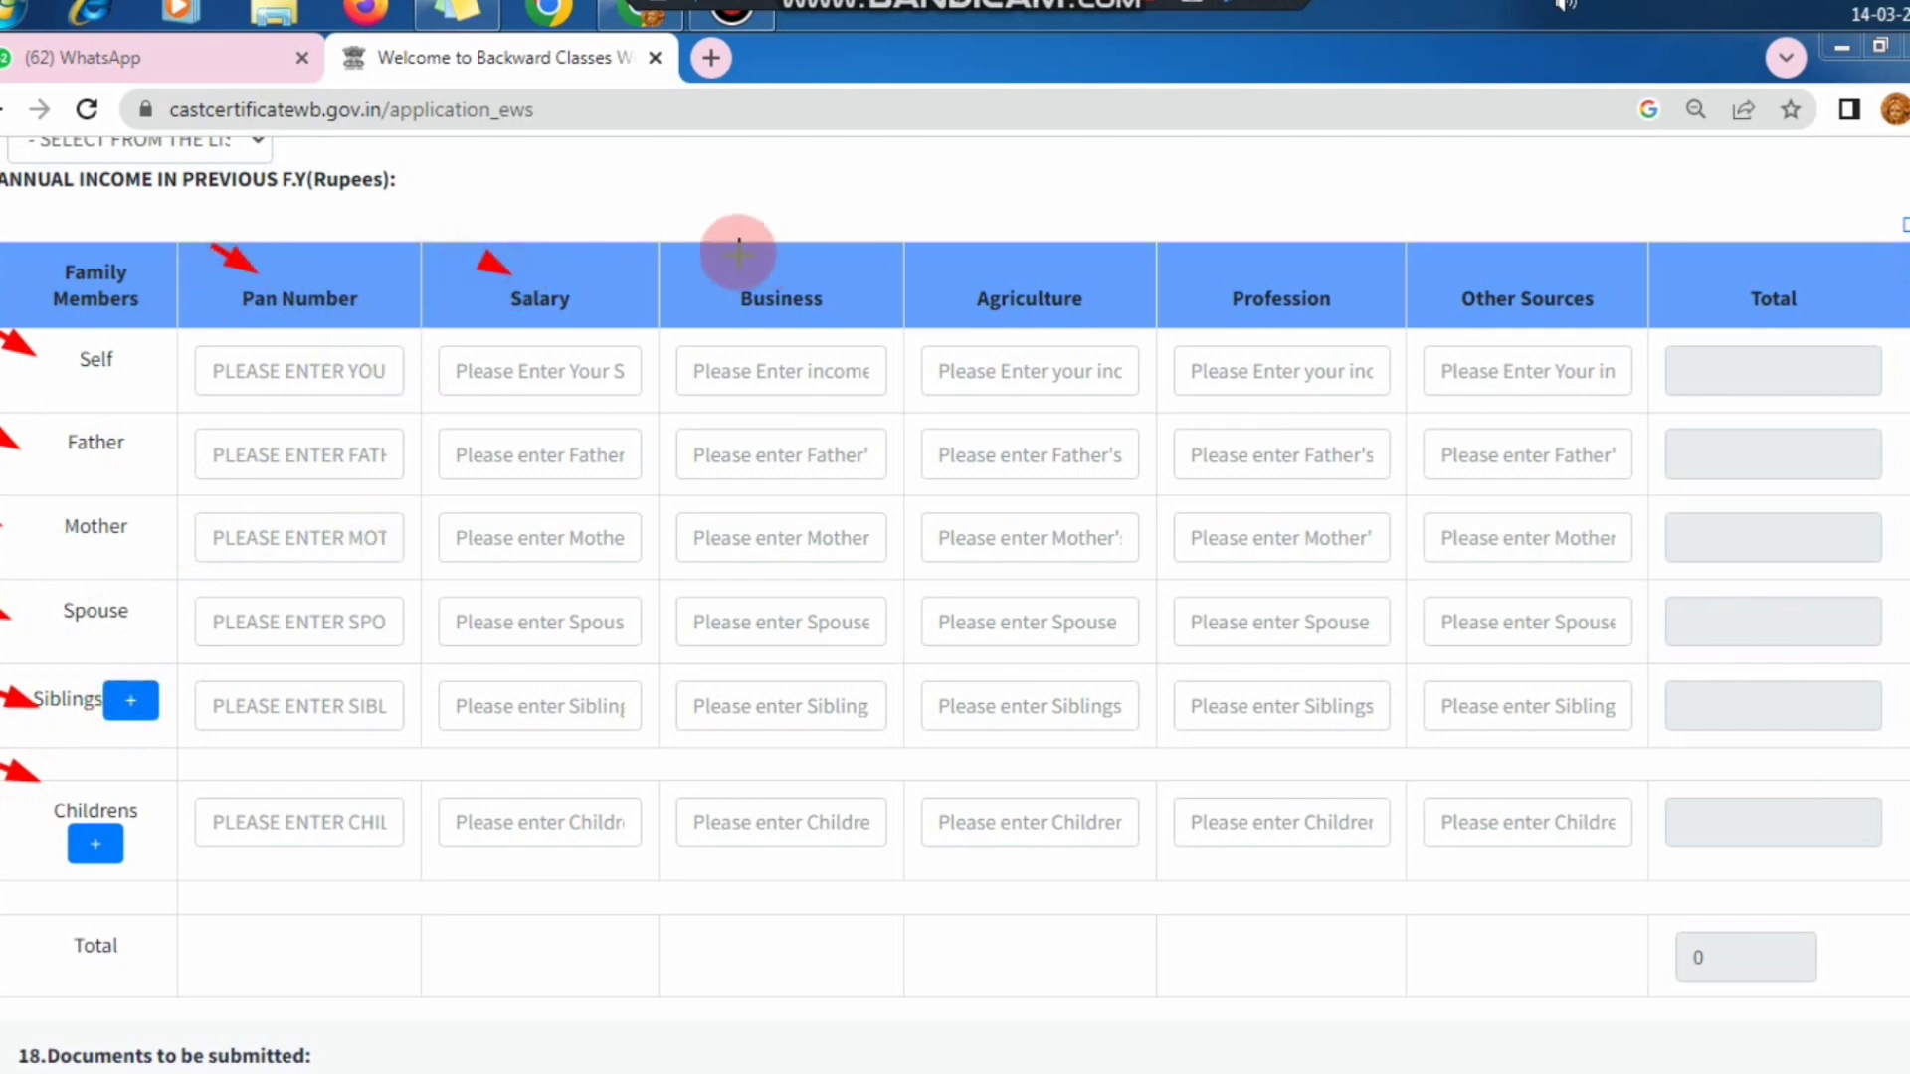
{"action": "left_click_drag", "start_coordinate": [984, 219], "coordinate": [1013, 242]}
{"action": "left_click_drag", "start_coordinate": [1207, 220], "coordinate": [1249, 250]}
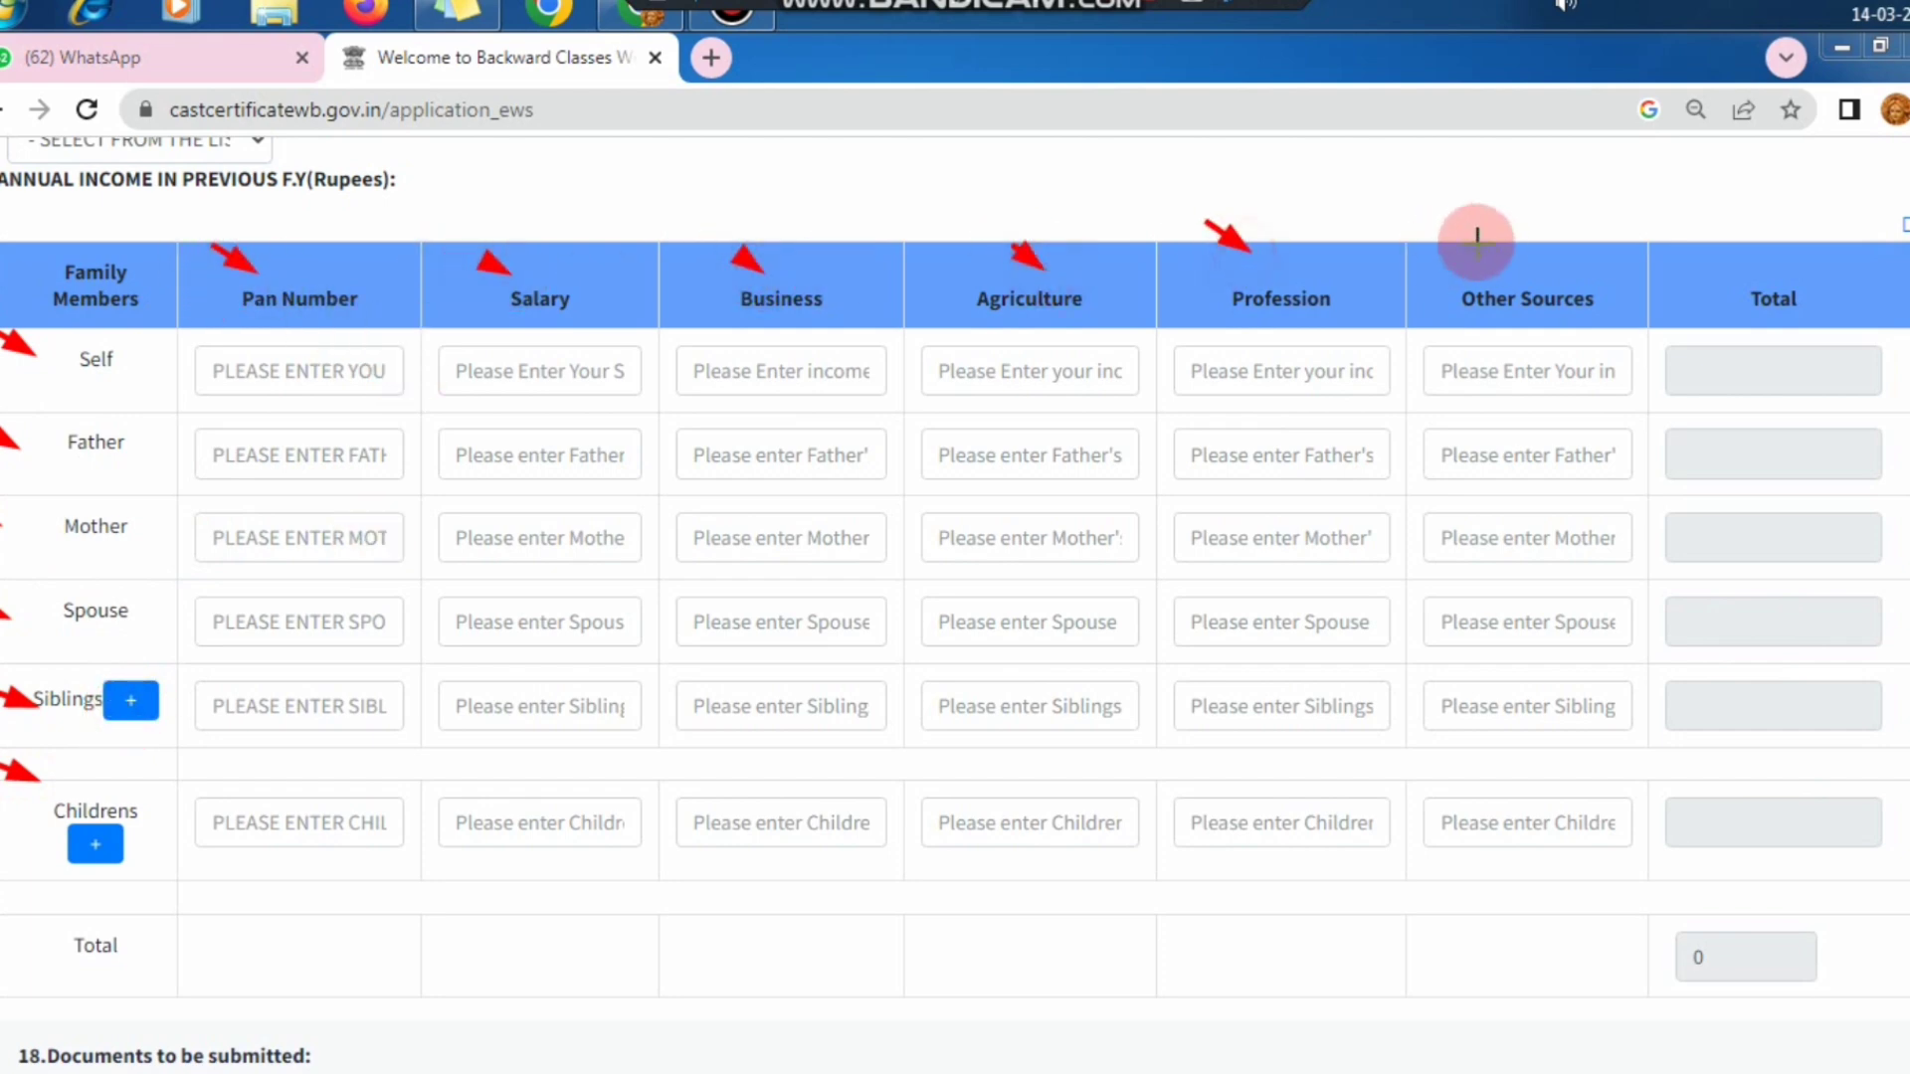
{"action": "left_click_drag", "start_coordinate": [1475, 237], "coordinate": [1530, 271]}
{"action": "left_click_drag", "start_coordinate": [1707, 235], "coordinate": [1749, 250]}
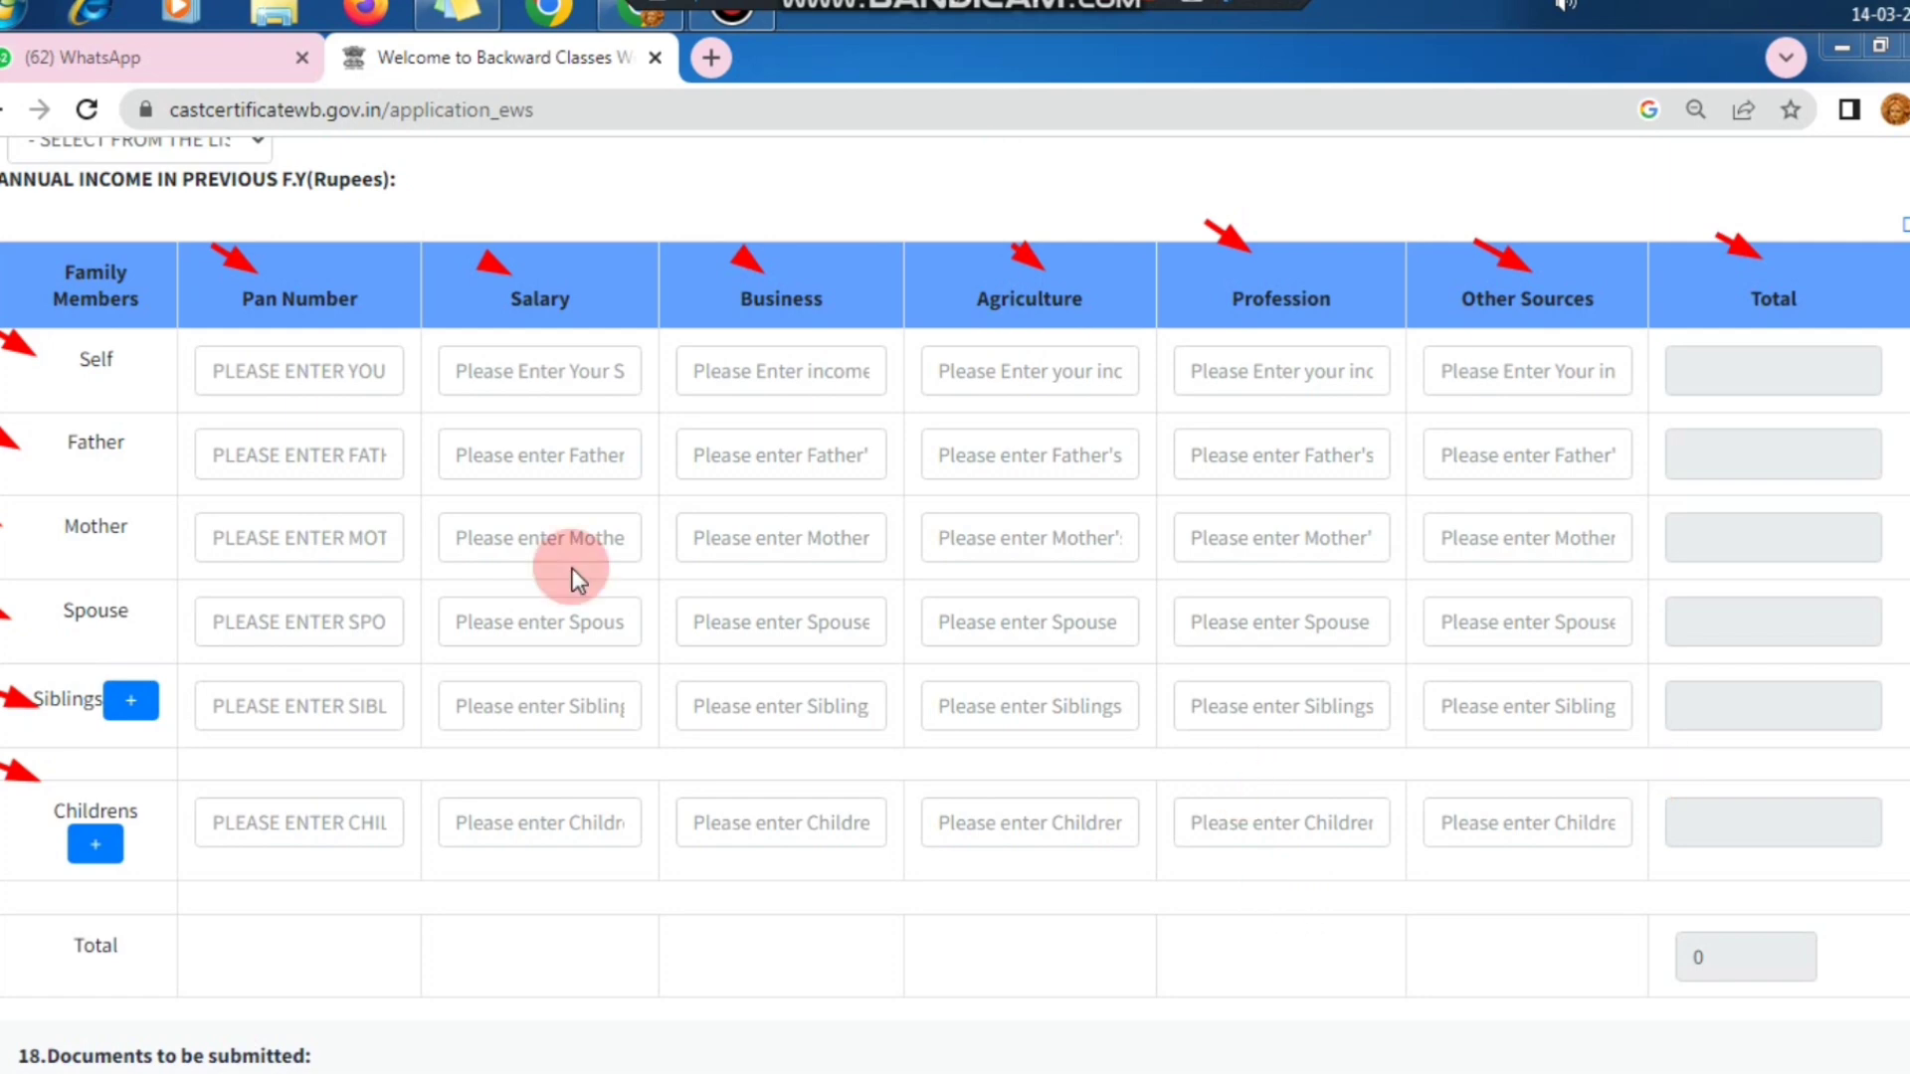
- Add AGRICULTURE LAND under Income and Asset Details and bring its area and location table into view
{"action": "left_click", "coordinate": [149, 142]}
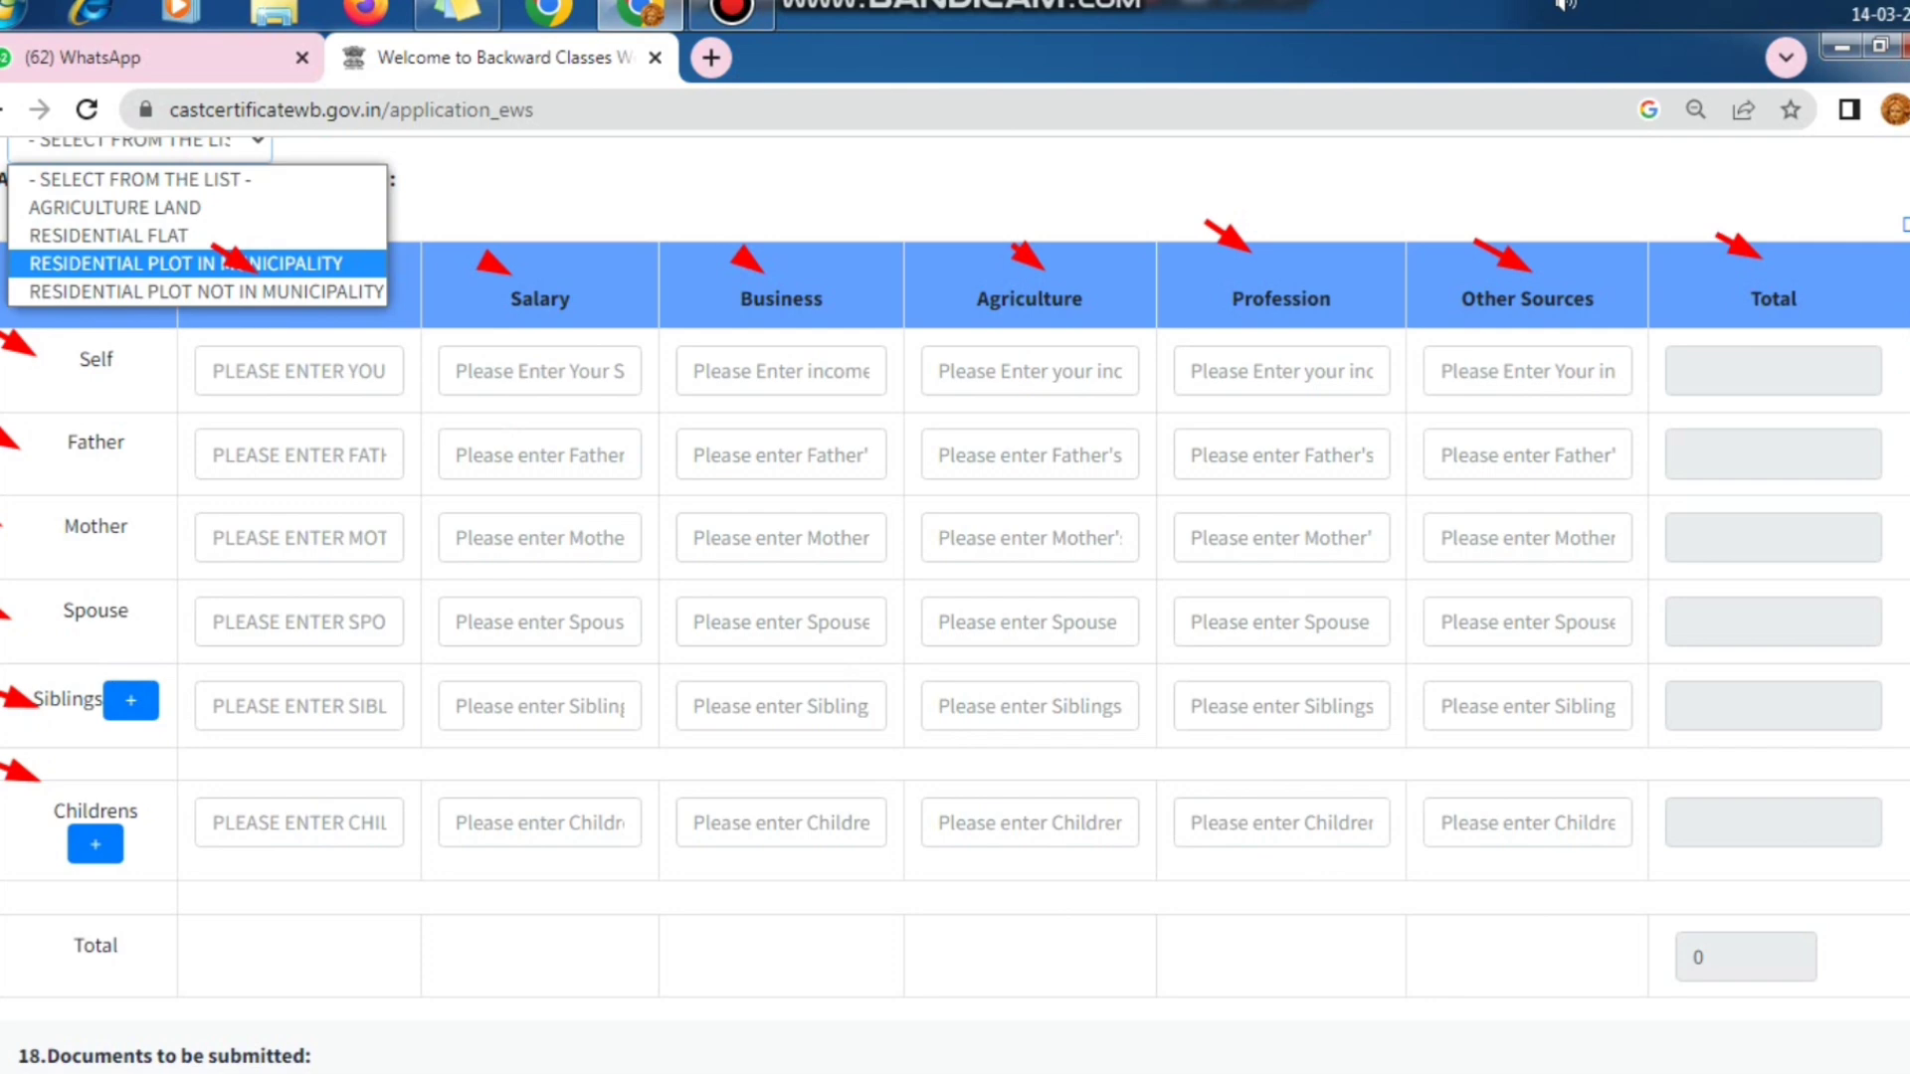
{"action": "left_click", "coordinate": [975, 2]}
{"action": "mouse_move", "coordinate": [2, 207]}
{"action": "left_mouse_down"}
{"action": "mouse_move", "coordinate": [1105, 862]}
{"action": "mouse_move", "coordinate": [1908, 1054]}
{"action": "left_mouse_up"}
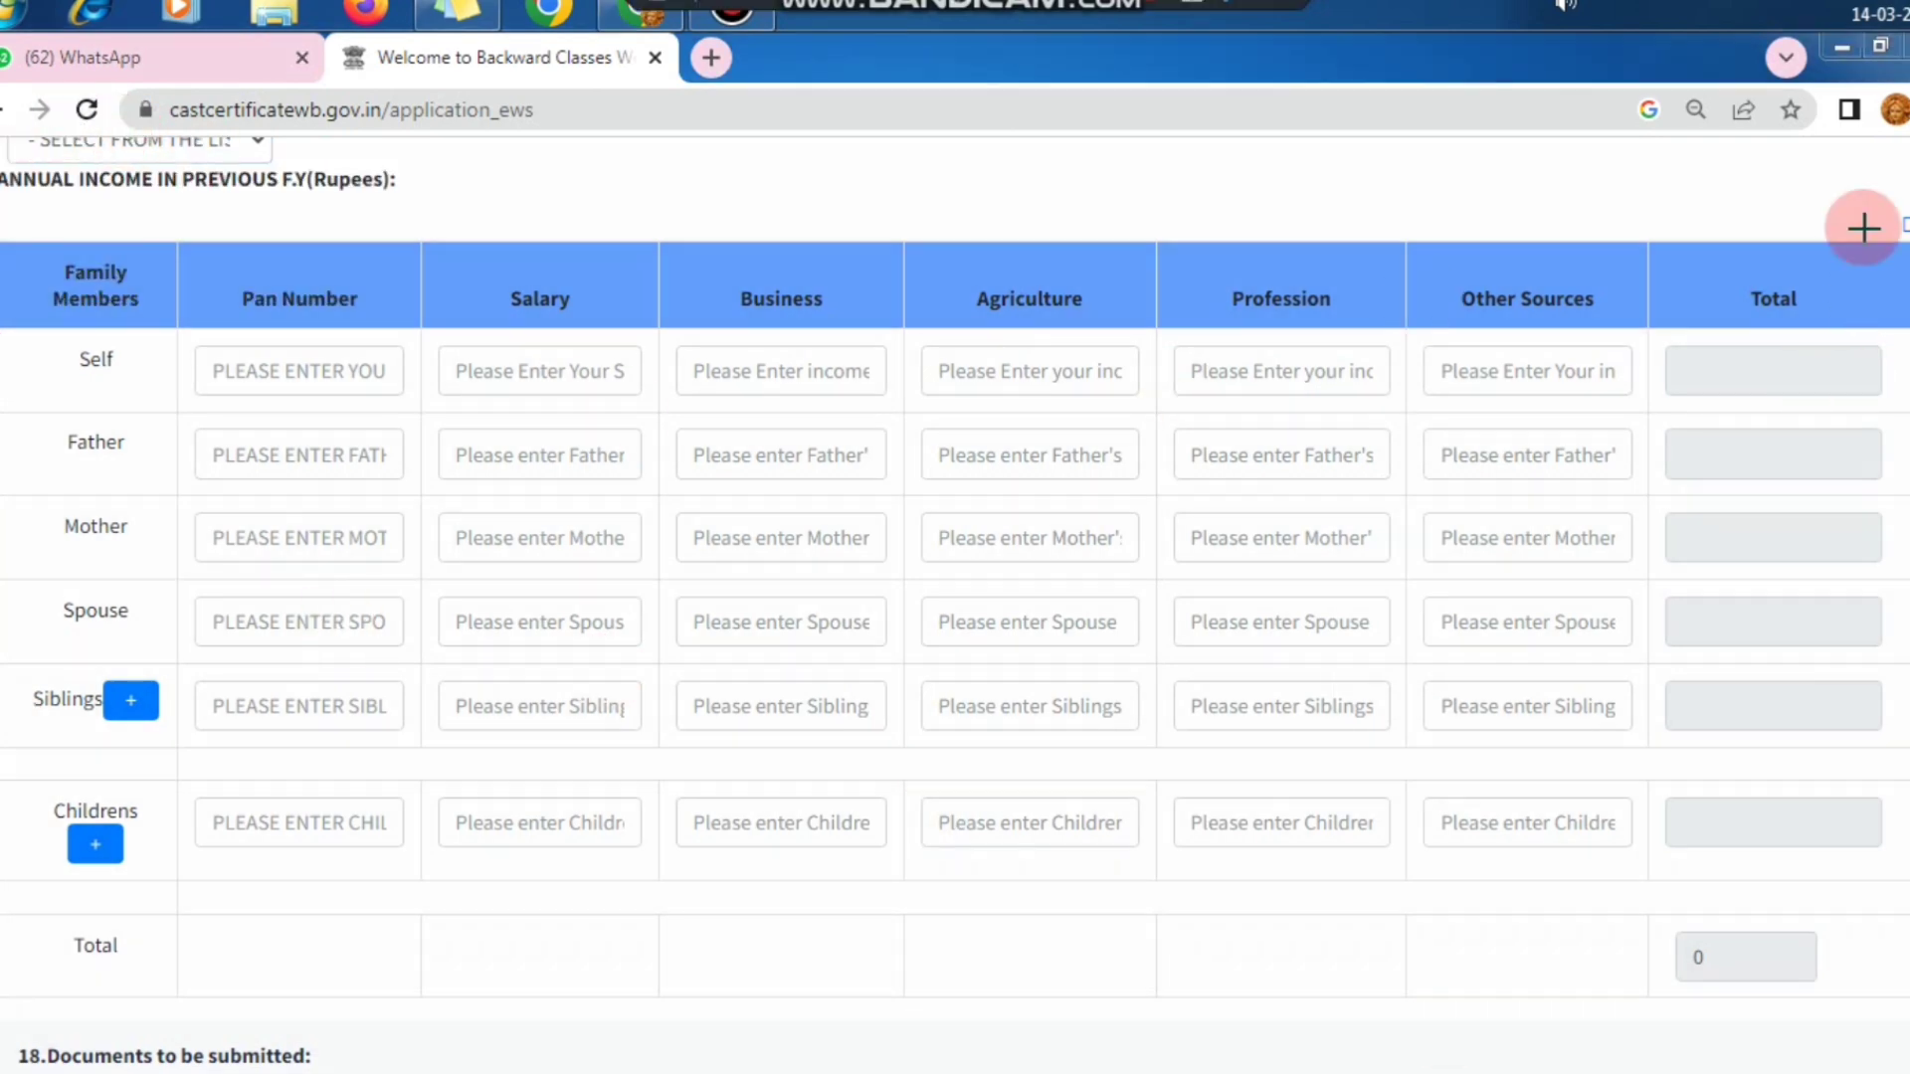
{"action": "left_click", "coordinate": [150, 141]}
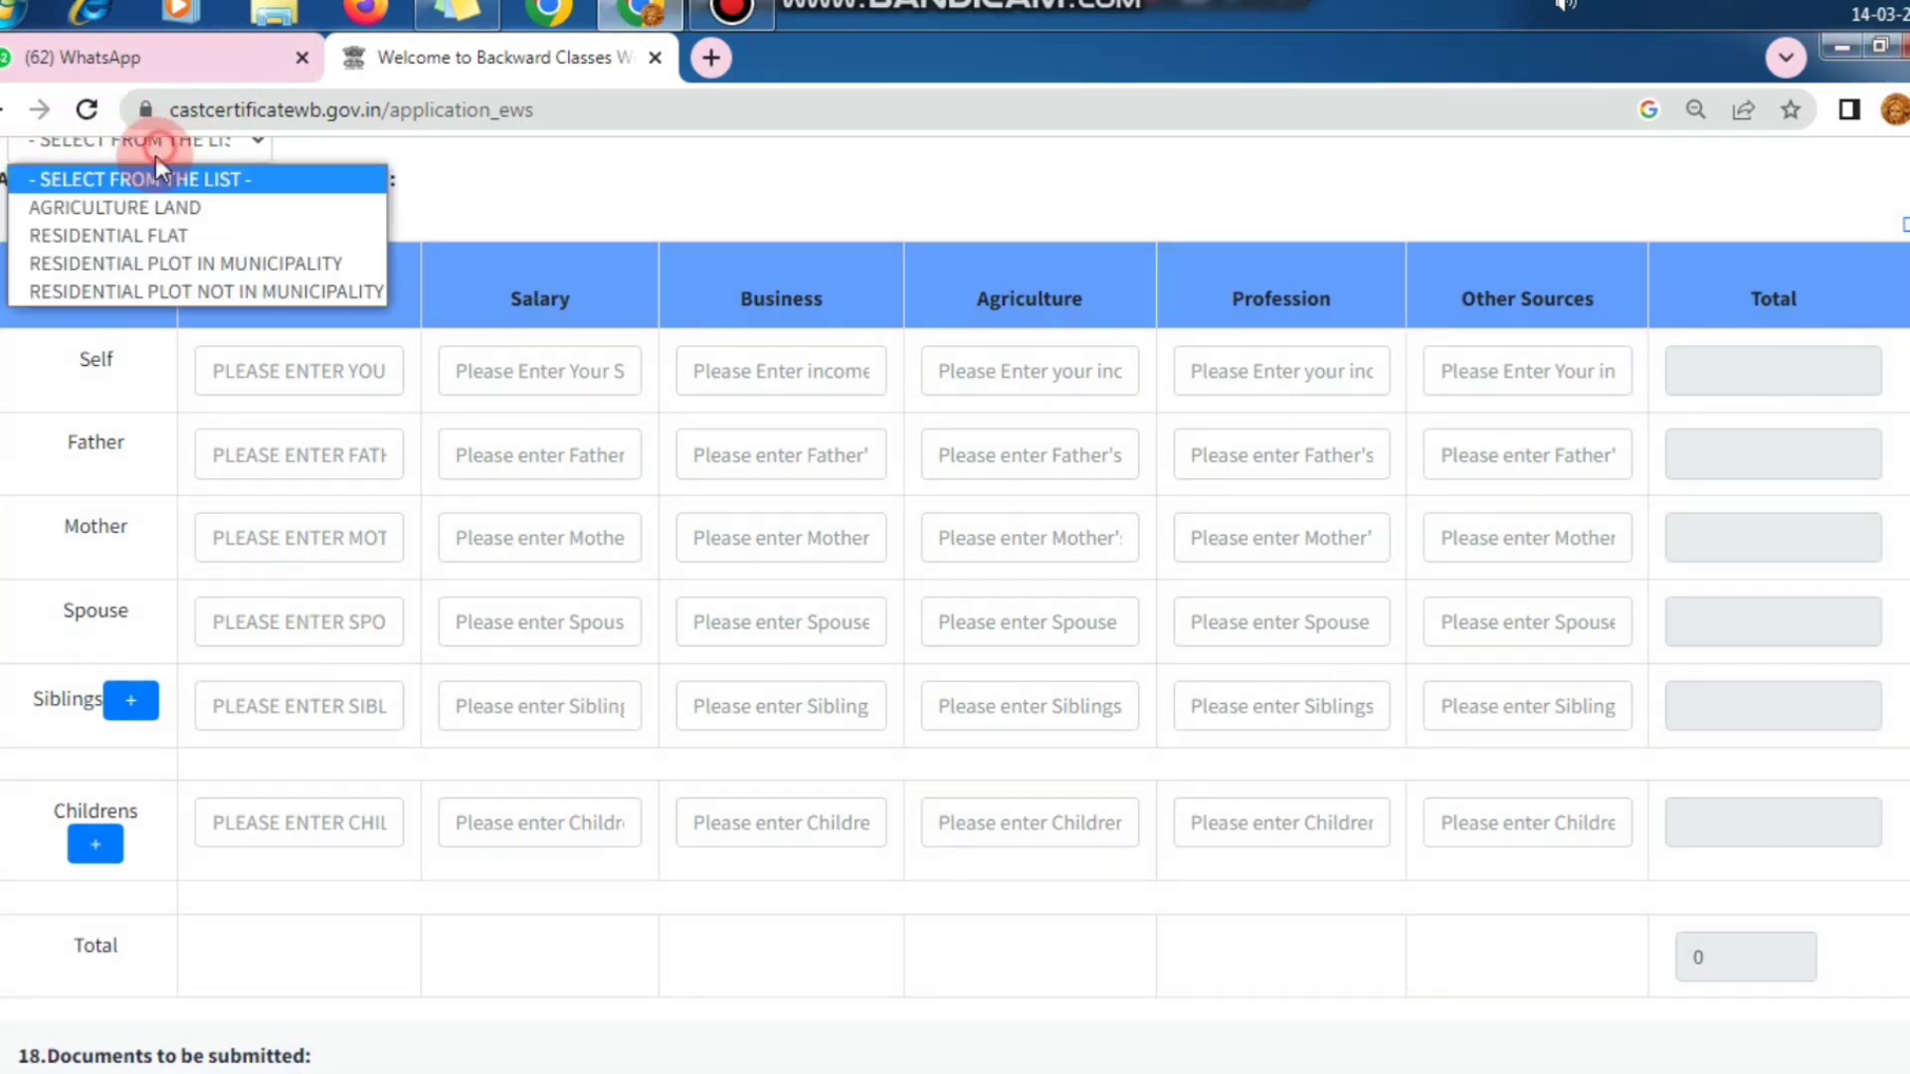
{"action": "left_click", "coordinate": [152, 208]}
{"action": "scroll", "coordinate": [665, 770], "scroll_direction": "down", "scroll_amount": 5}
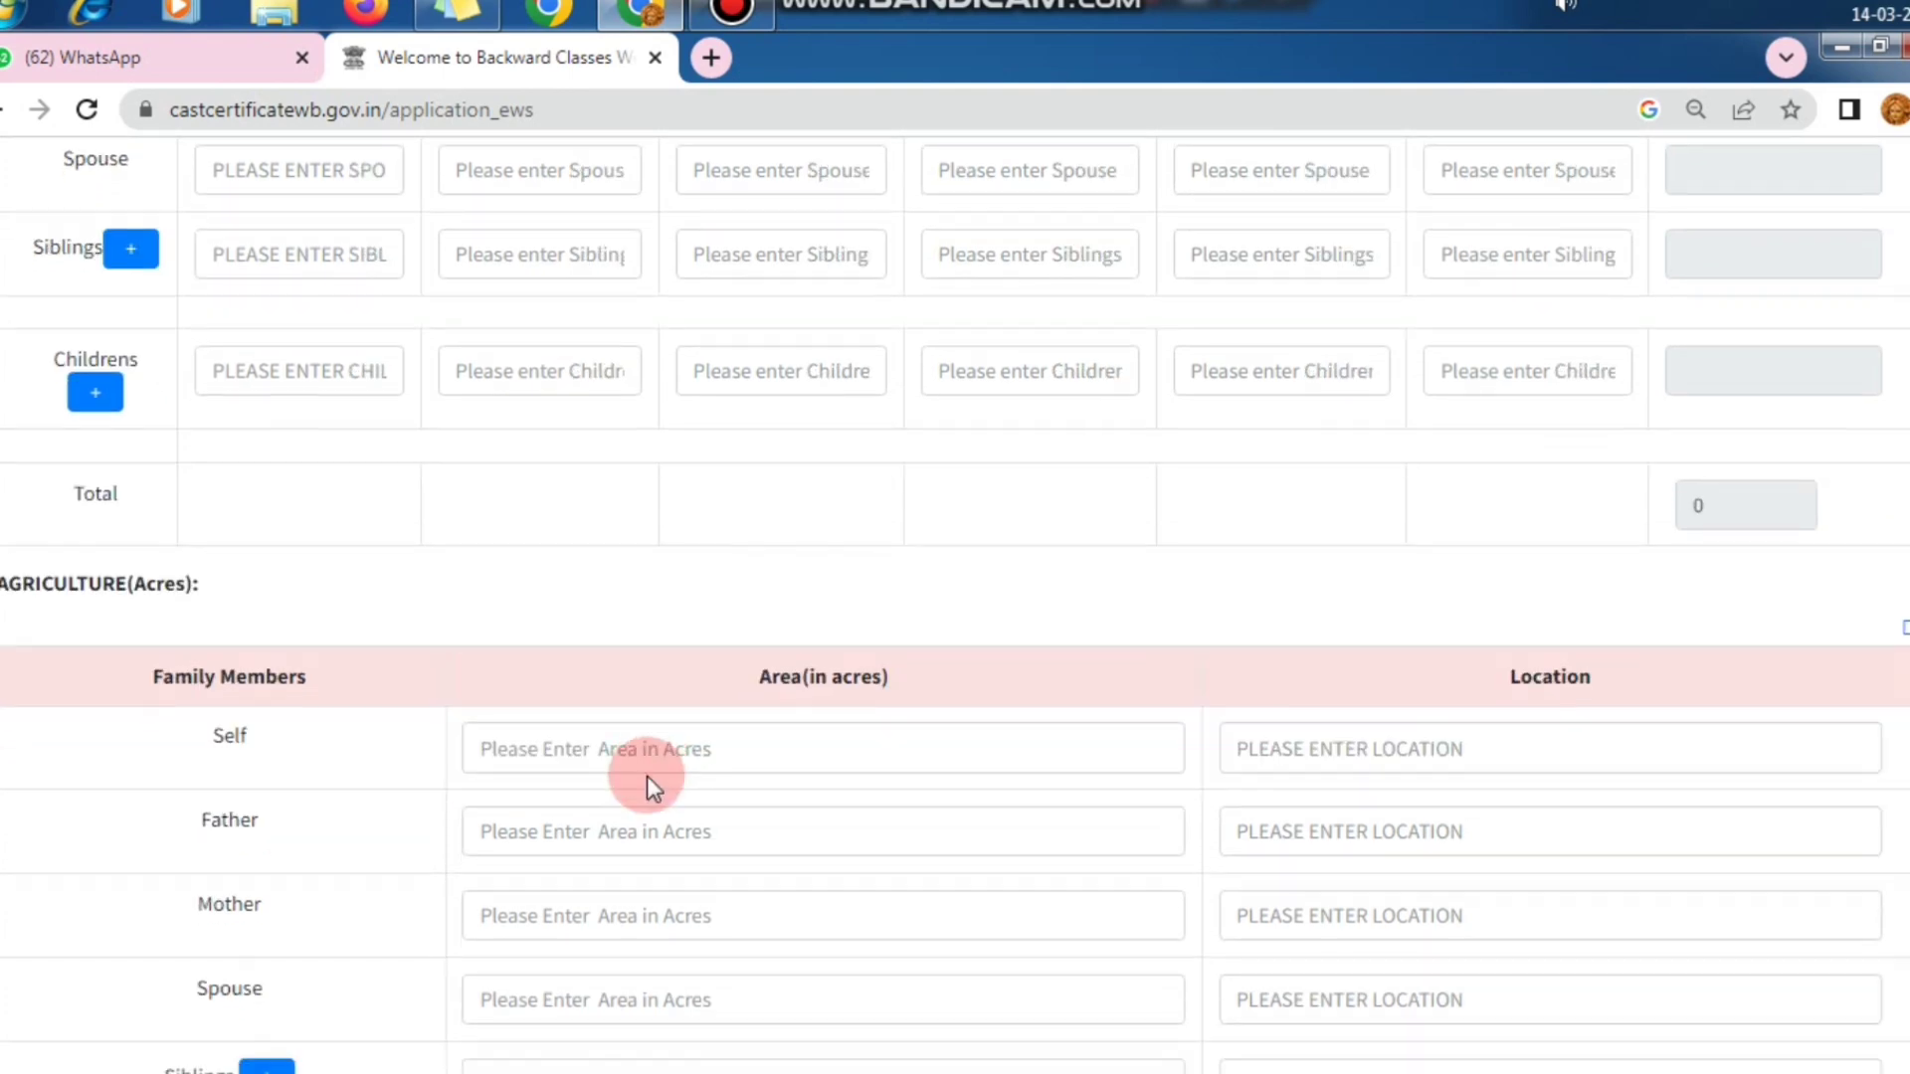
{"action": "scroll", "coordinate": [646, 776], "scroll_direction": "down", "scroll_amount": 4}
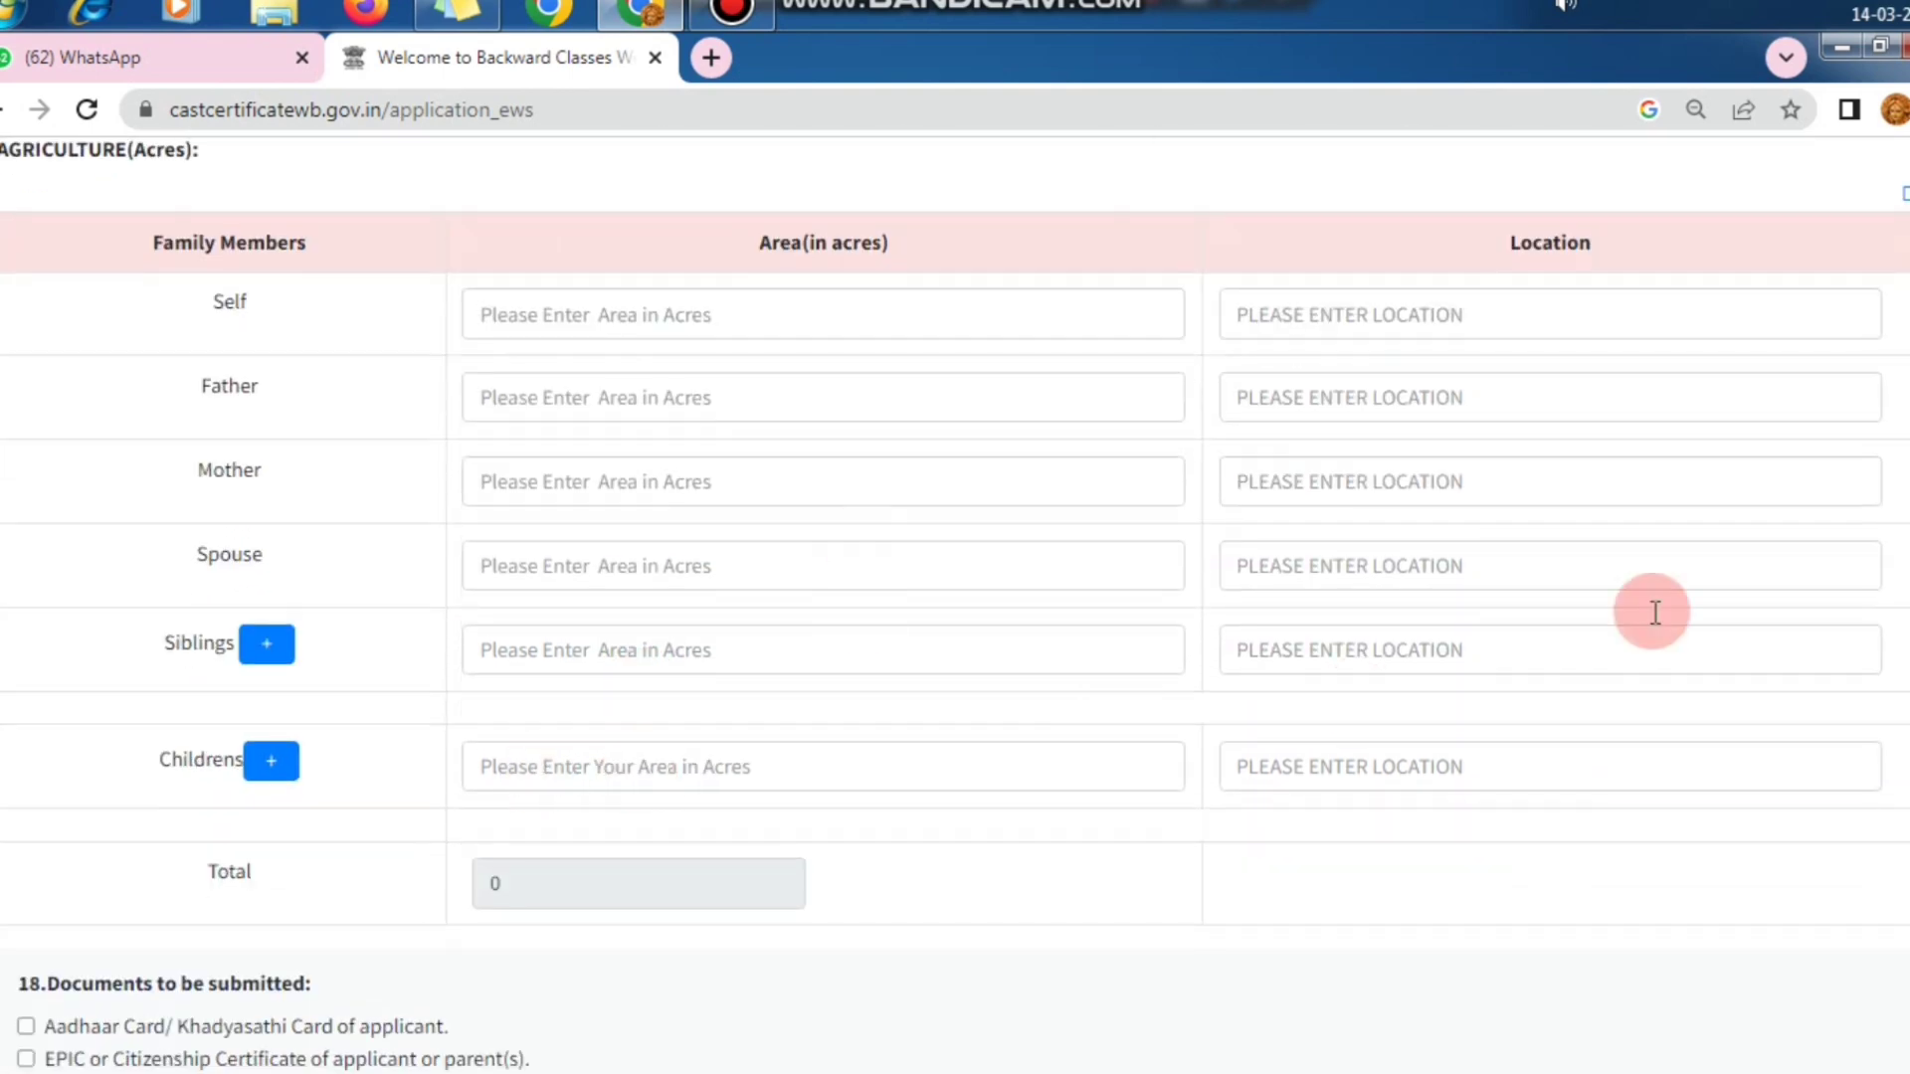
{"action": "scroll", "coordinate": [1823, 493], "scroll_direction": "up", "scroll_amount": 1}
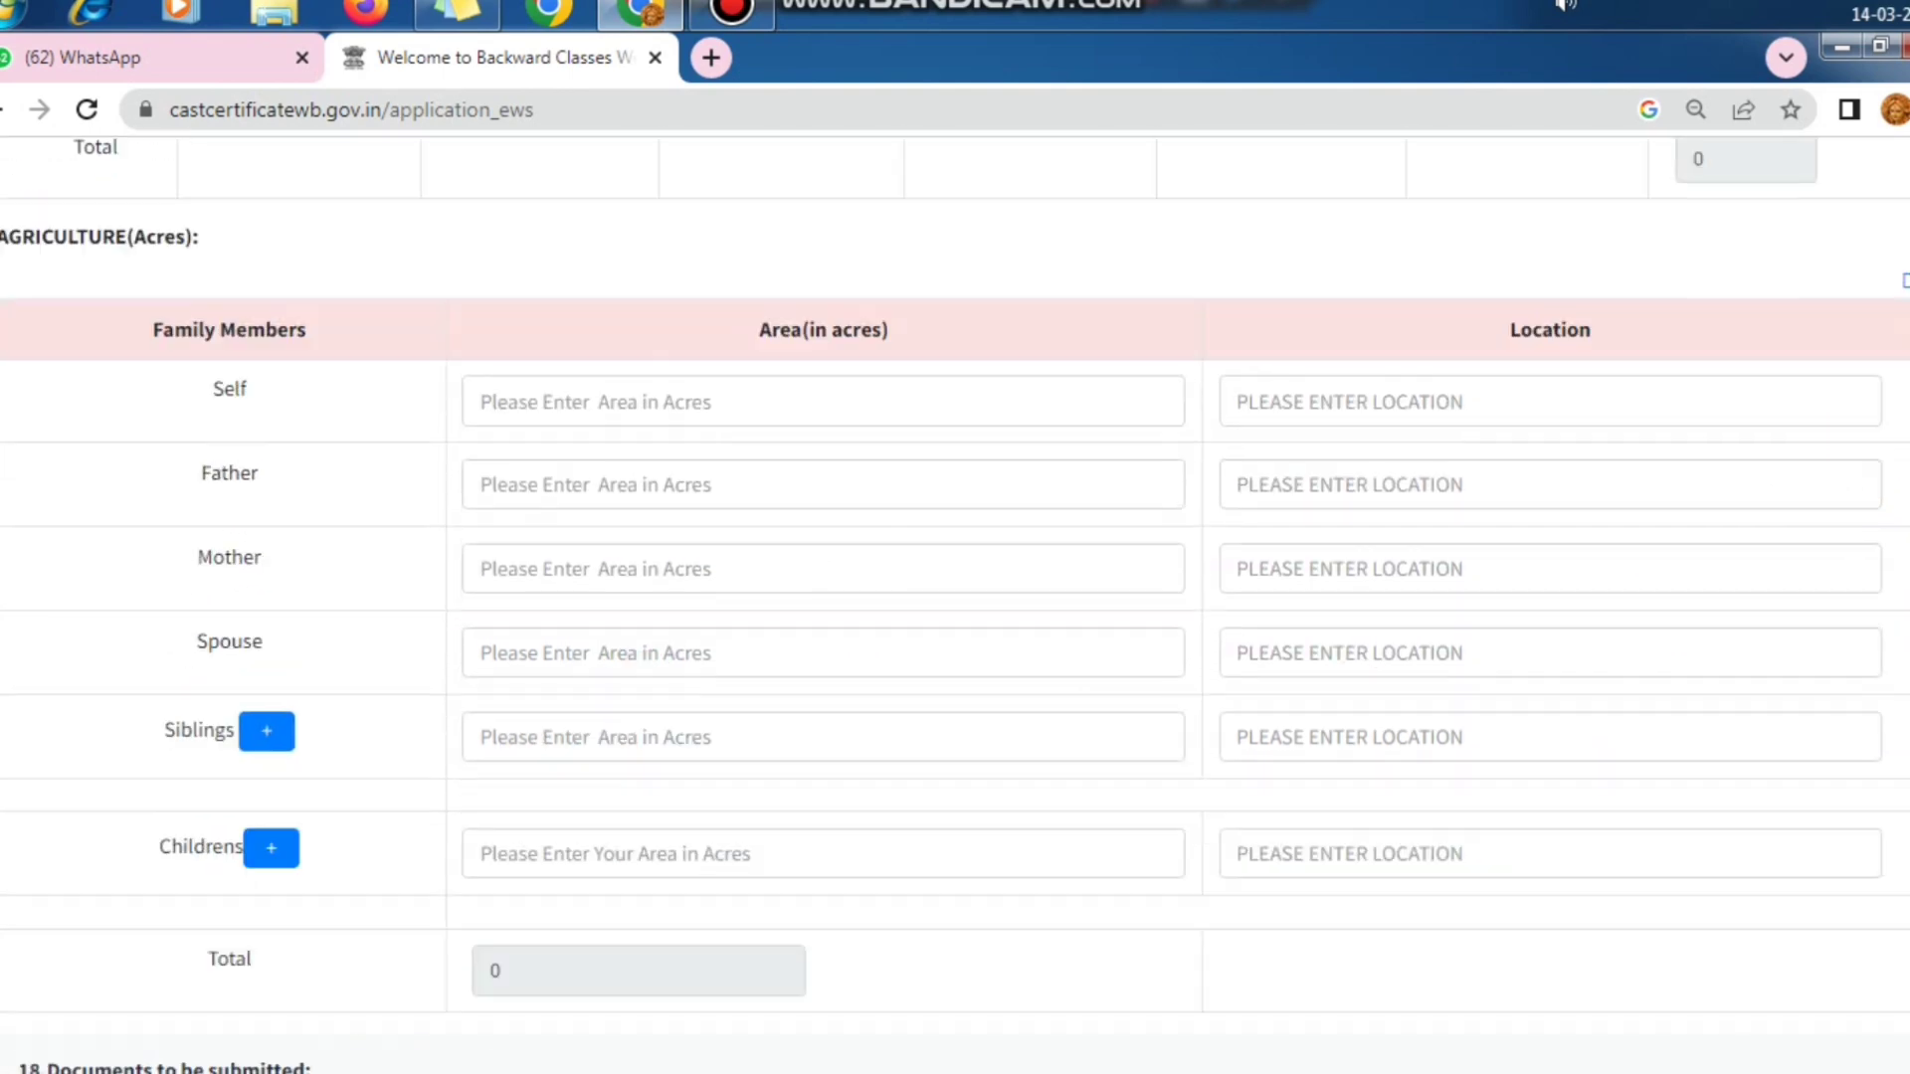
{"action": "key", "text": "ctrl+alt+d"}
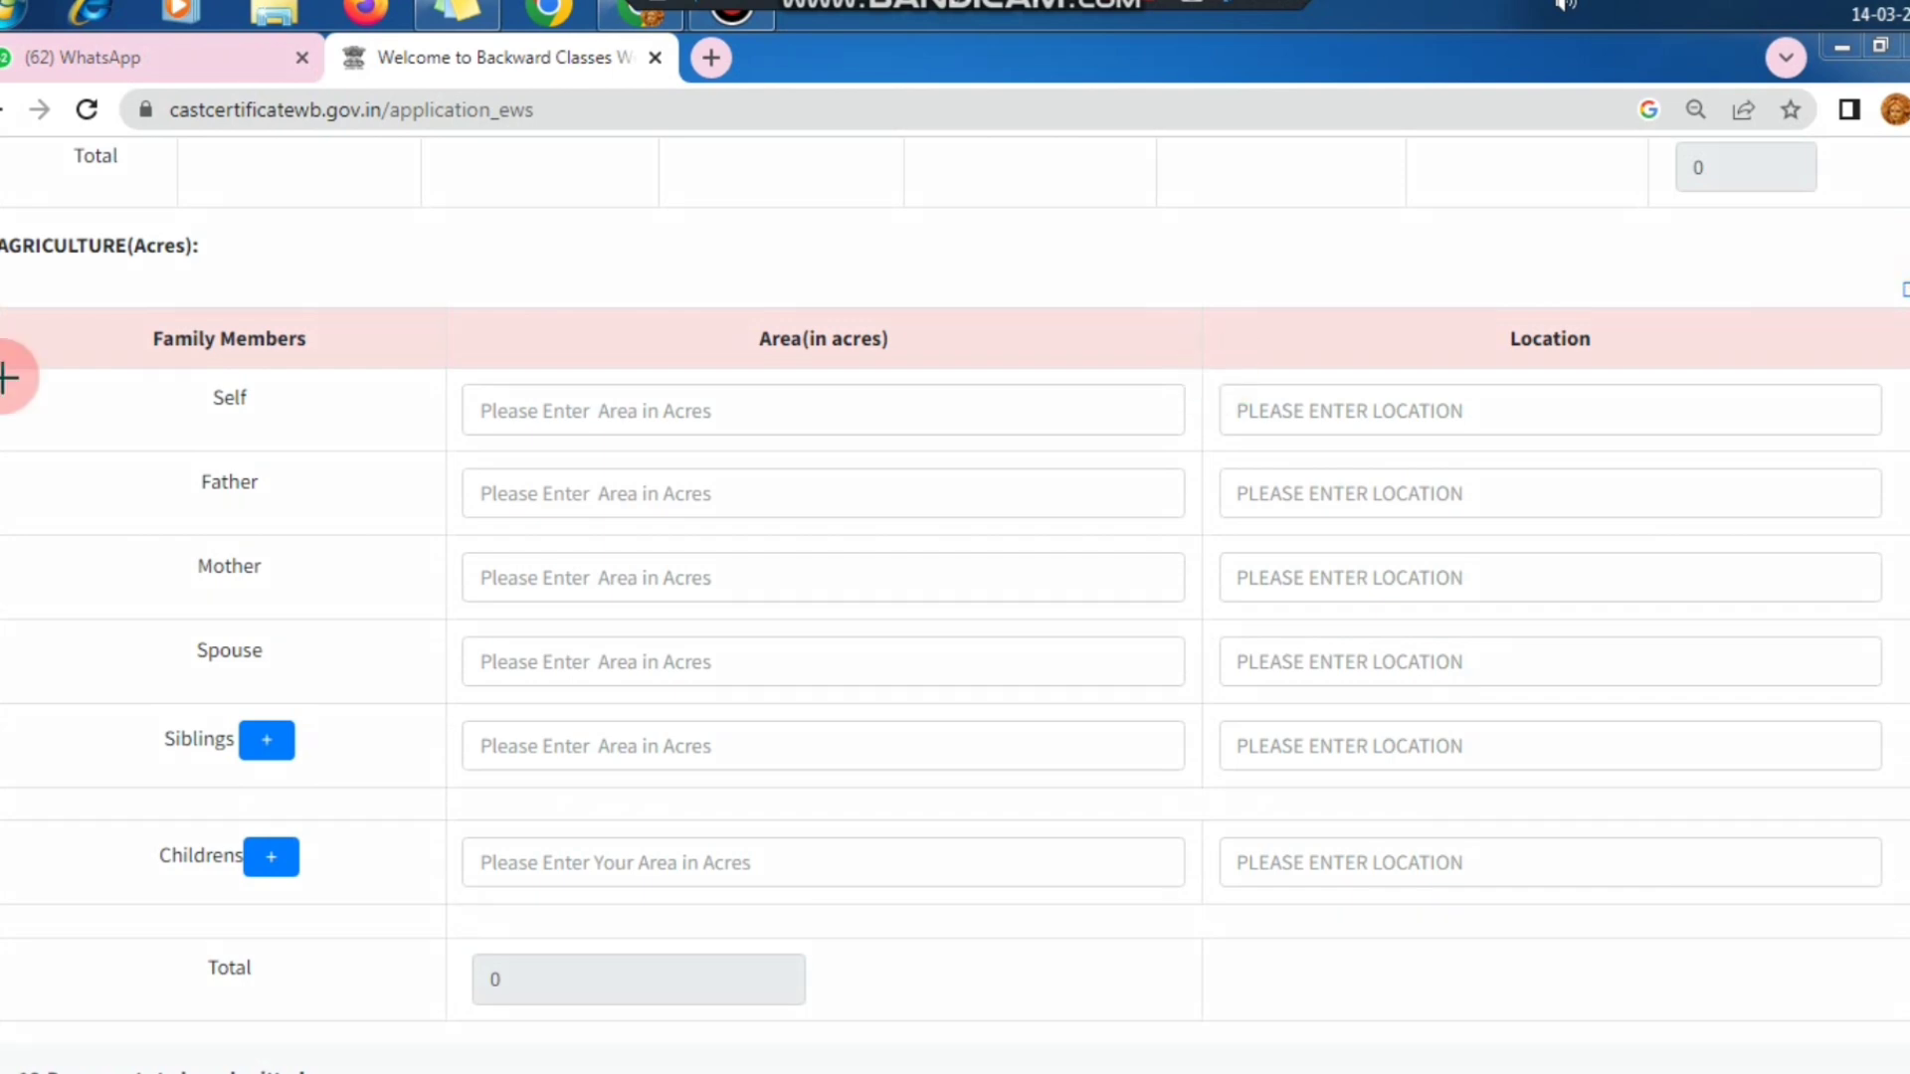
{"action": "left_click_drag", "start_coordinate": [12, 316], "coordinate": [129, 386]}
{"action": "mouse_move", "coordinate": [27, 476]}
{"action": "left_mouse_down"}
{"action": "mouse_move", "coordinate": [143, 515]}
{"action": "mouse_move", "coordinate": [145, 592]}
{"action": "left_mouse_up"}
{"action": "left_click_drag", "start_coordinate": [96, 667], "coordinate": [157, 689]}
{"action": "left_click_drag", "start_coordinate": [77, 752], "coordinate": [132, 767]}
{"action": "left_click_drag", "start_coordinate": [40, 840], "coordinate": [127, 879]}
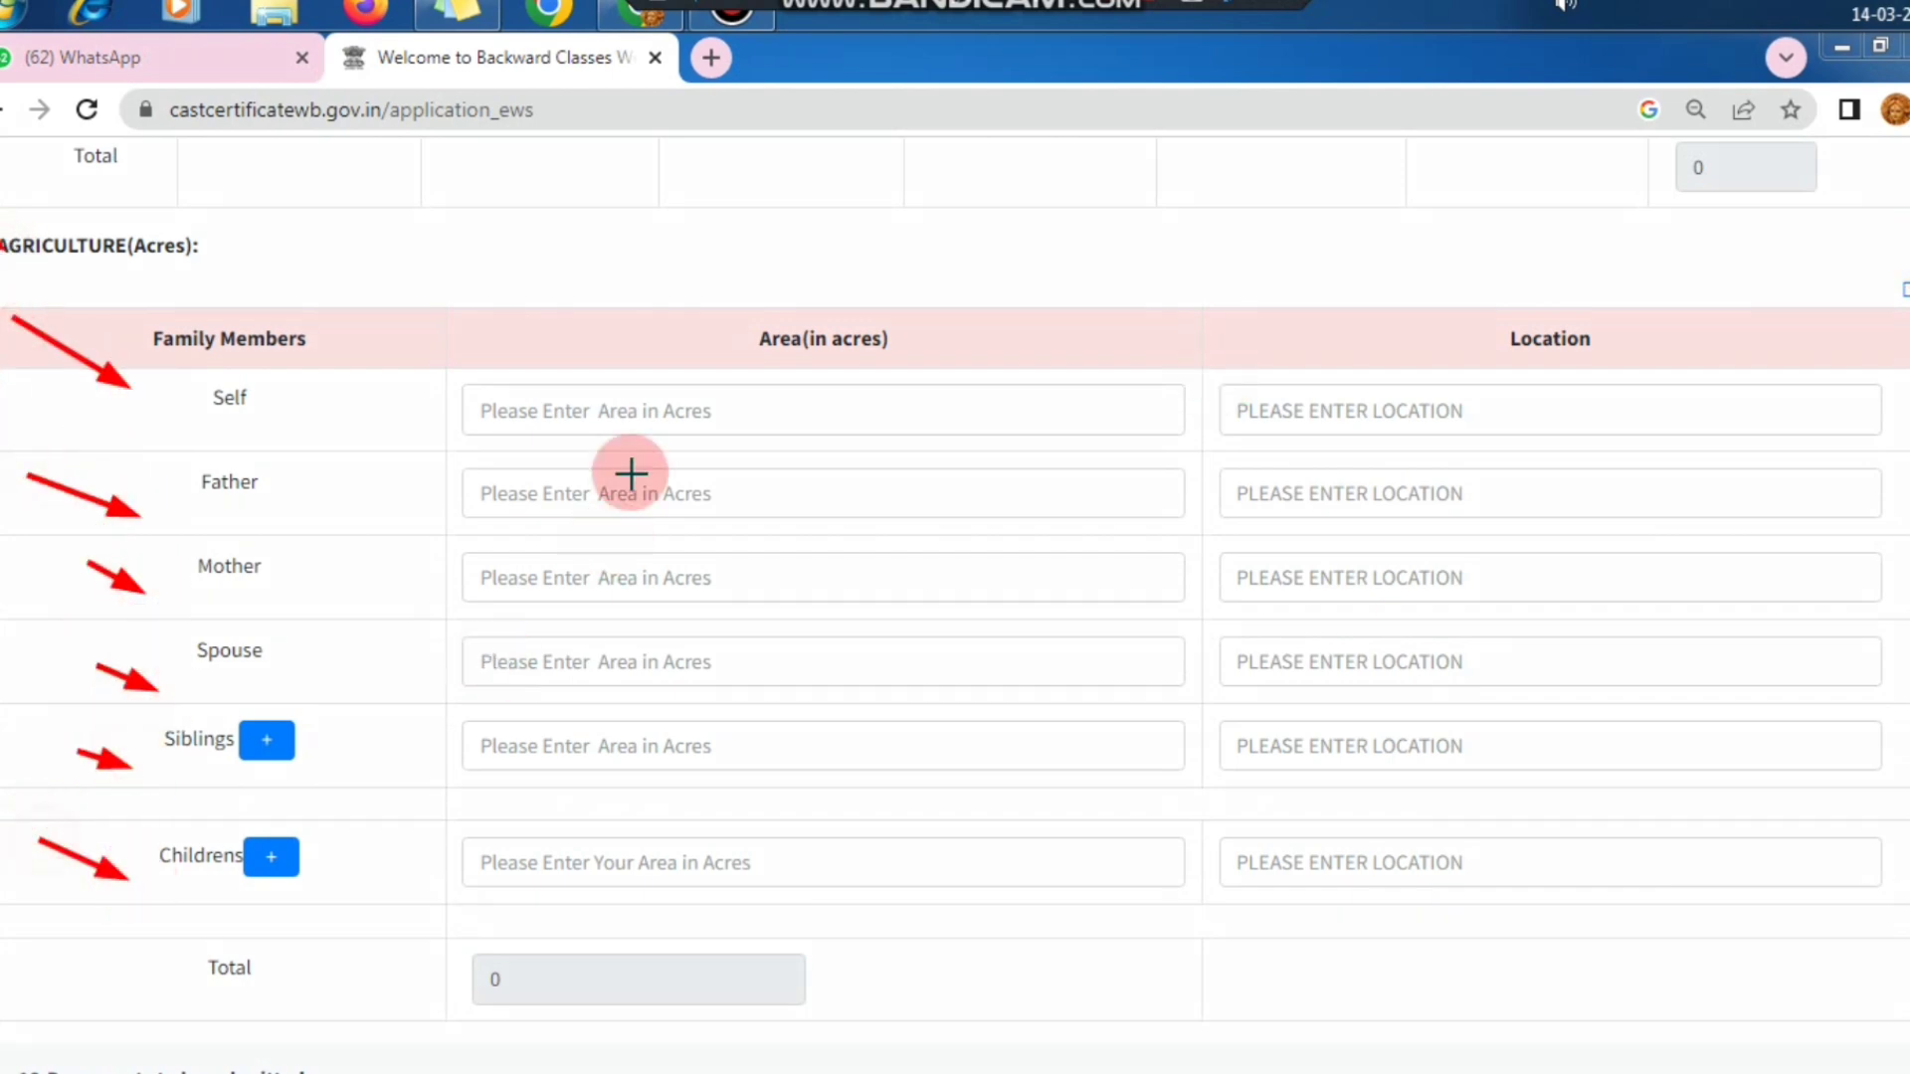
{"action": "left_click_drag", "start_coordinate": [625, 232], "coordinate": [708, 291]}
{"action": "mouse_move", "coordinate": [2, 439]}
{"action": "left_mouse_down"}
{"action": "mouse_move", "coordinate": [60, 480]}
{"action": "mouse_move", "coordinate": [28, 531]}
{"action": "left_mouse_up"}
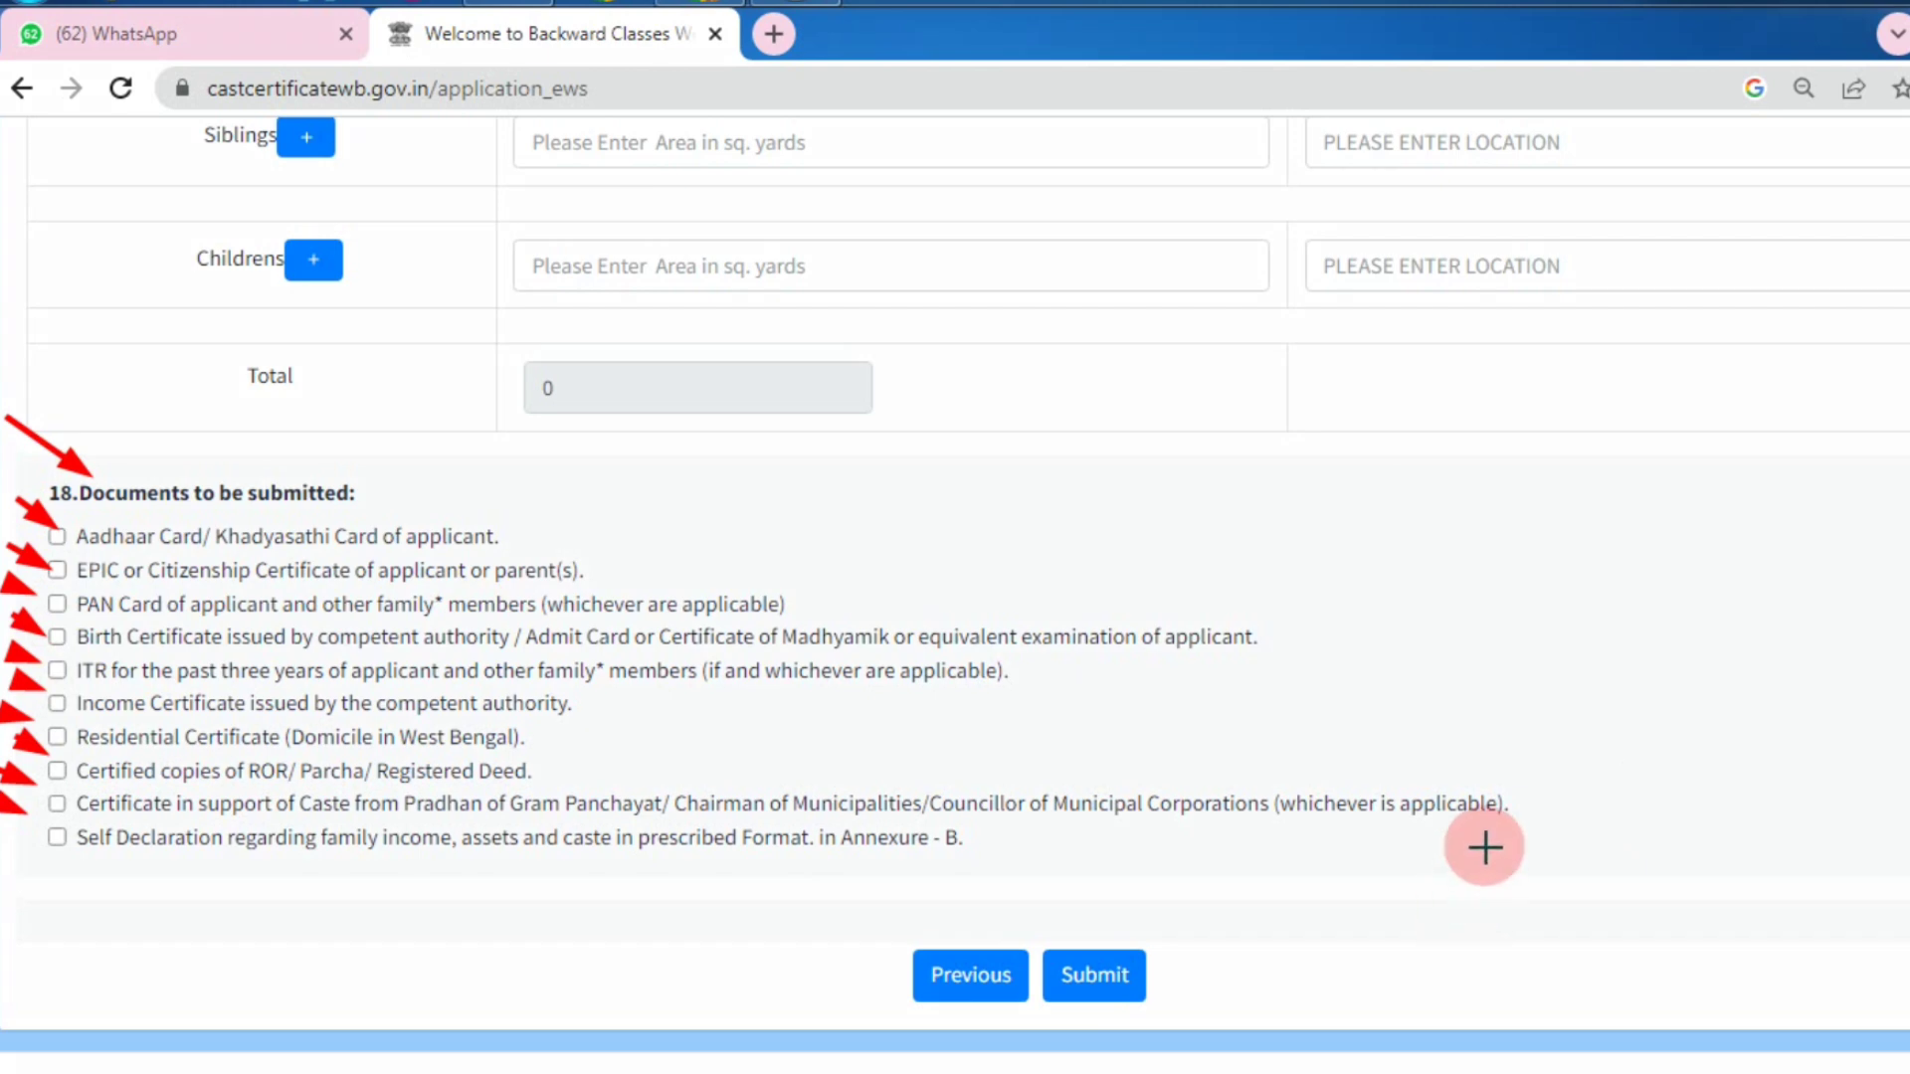
{"action": "left_click_drag", "start_coordinate": [1483, 848], "coordinate": [1186, 953]}
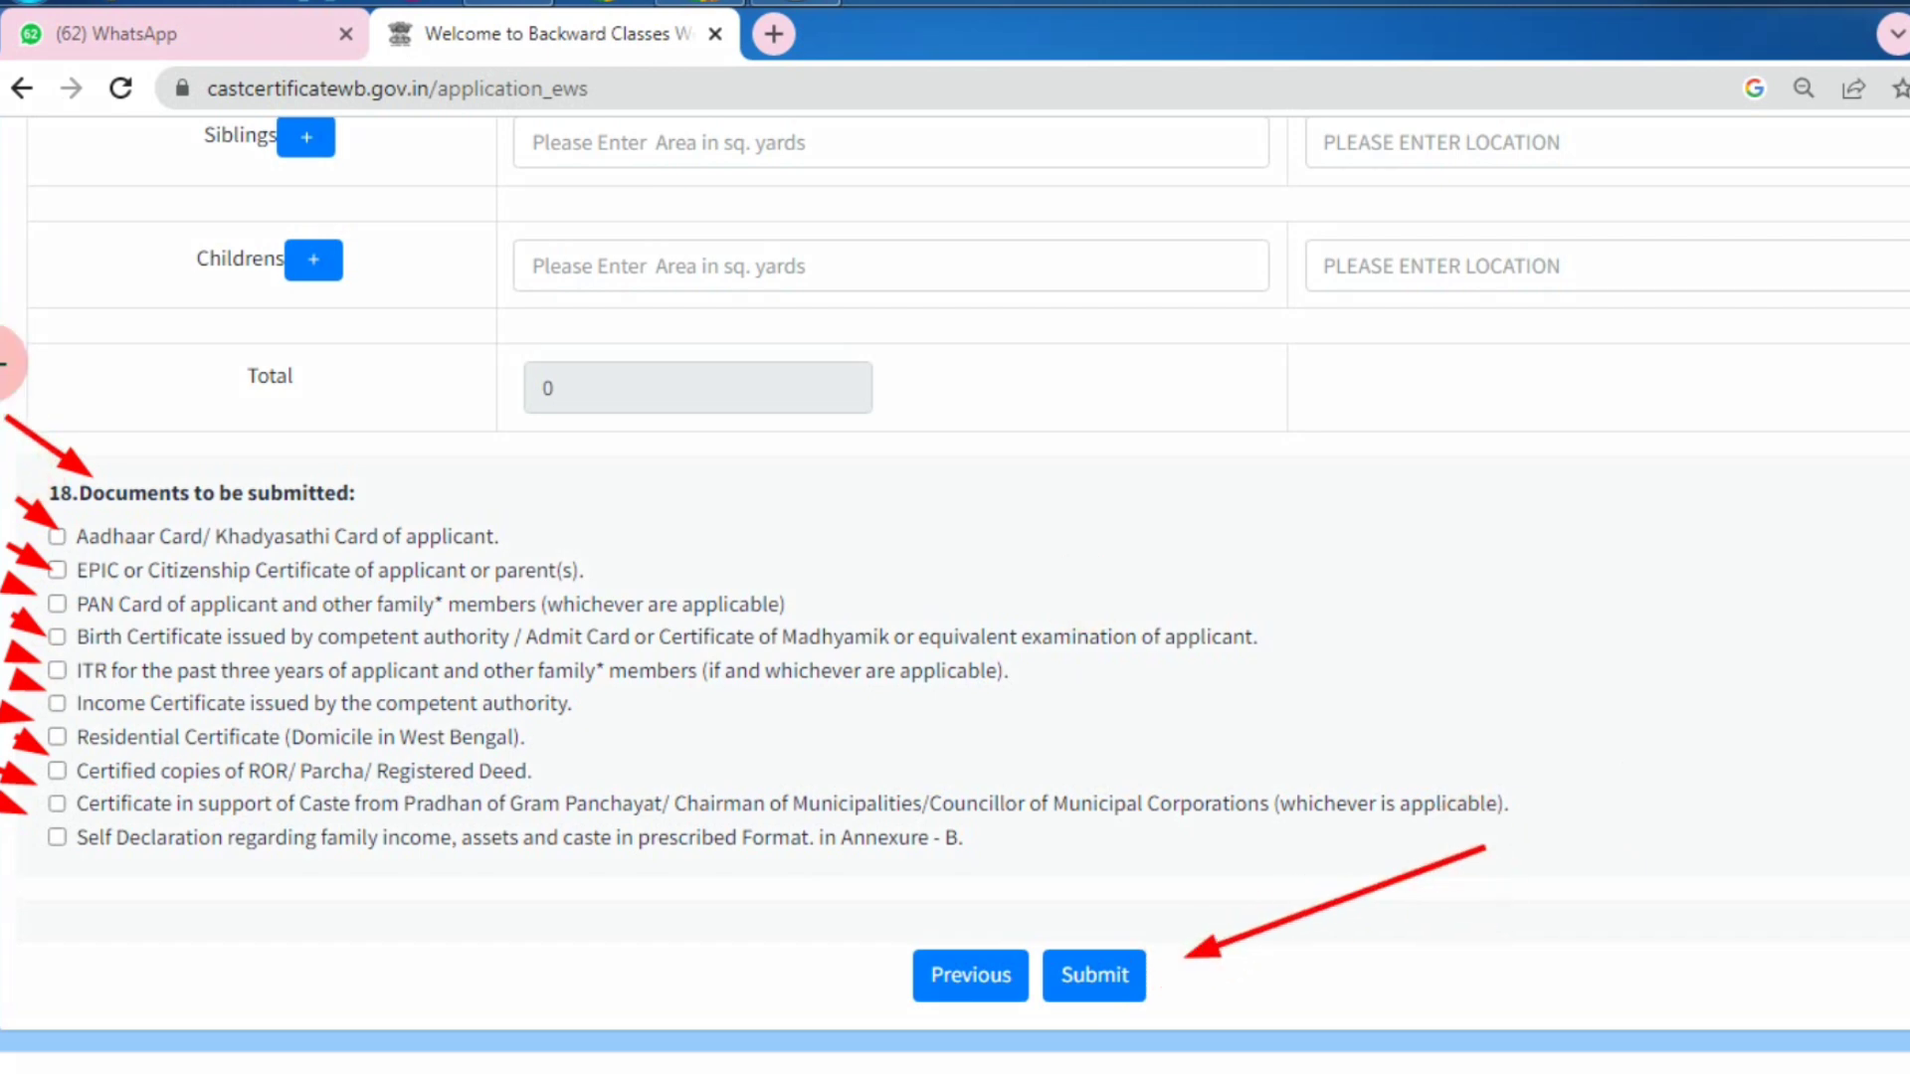
{"action": "mouse_move", "coordinate": [1, 362]}
{"action": "left_mouse_down"}
{"action": "mouse_move", "coordinate": [1068, 1013]}
{"action": "mouse_move", "coordinate": [1774, 1072]}
{"action": "left_mouse_up"}
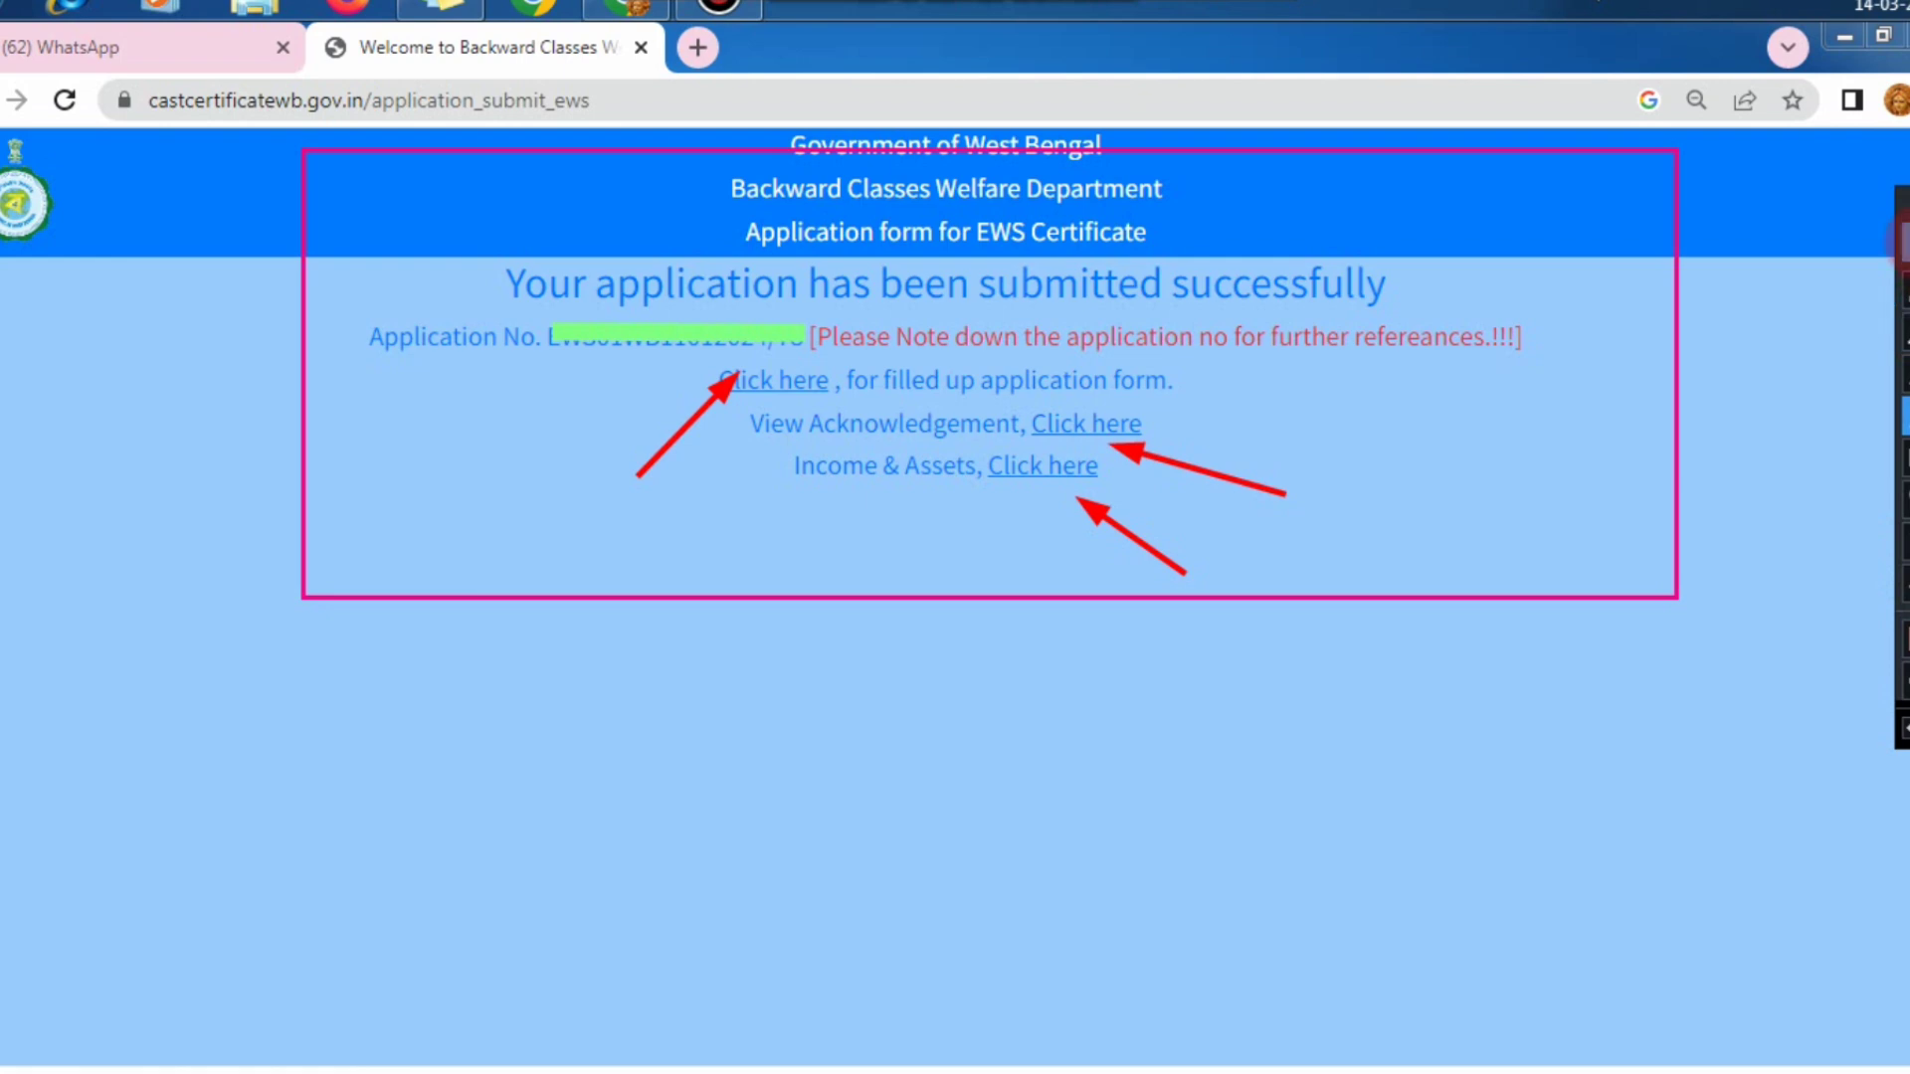
- Open the filled-up application form from the submission confirmation page
{"action": "left_click", "coordinate": [799, 394]}
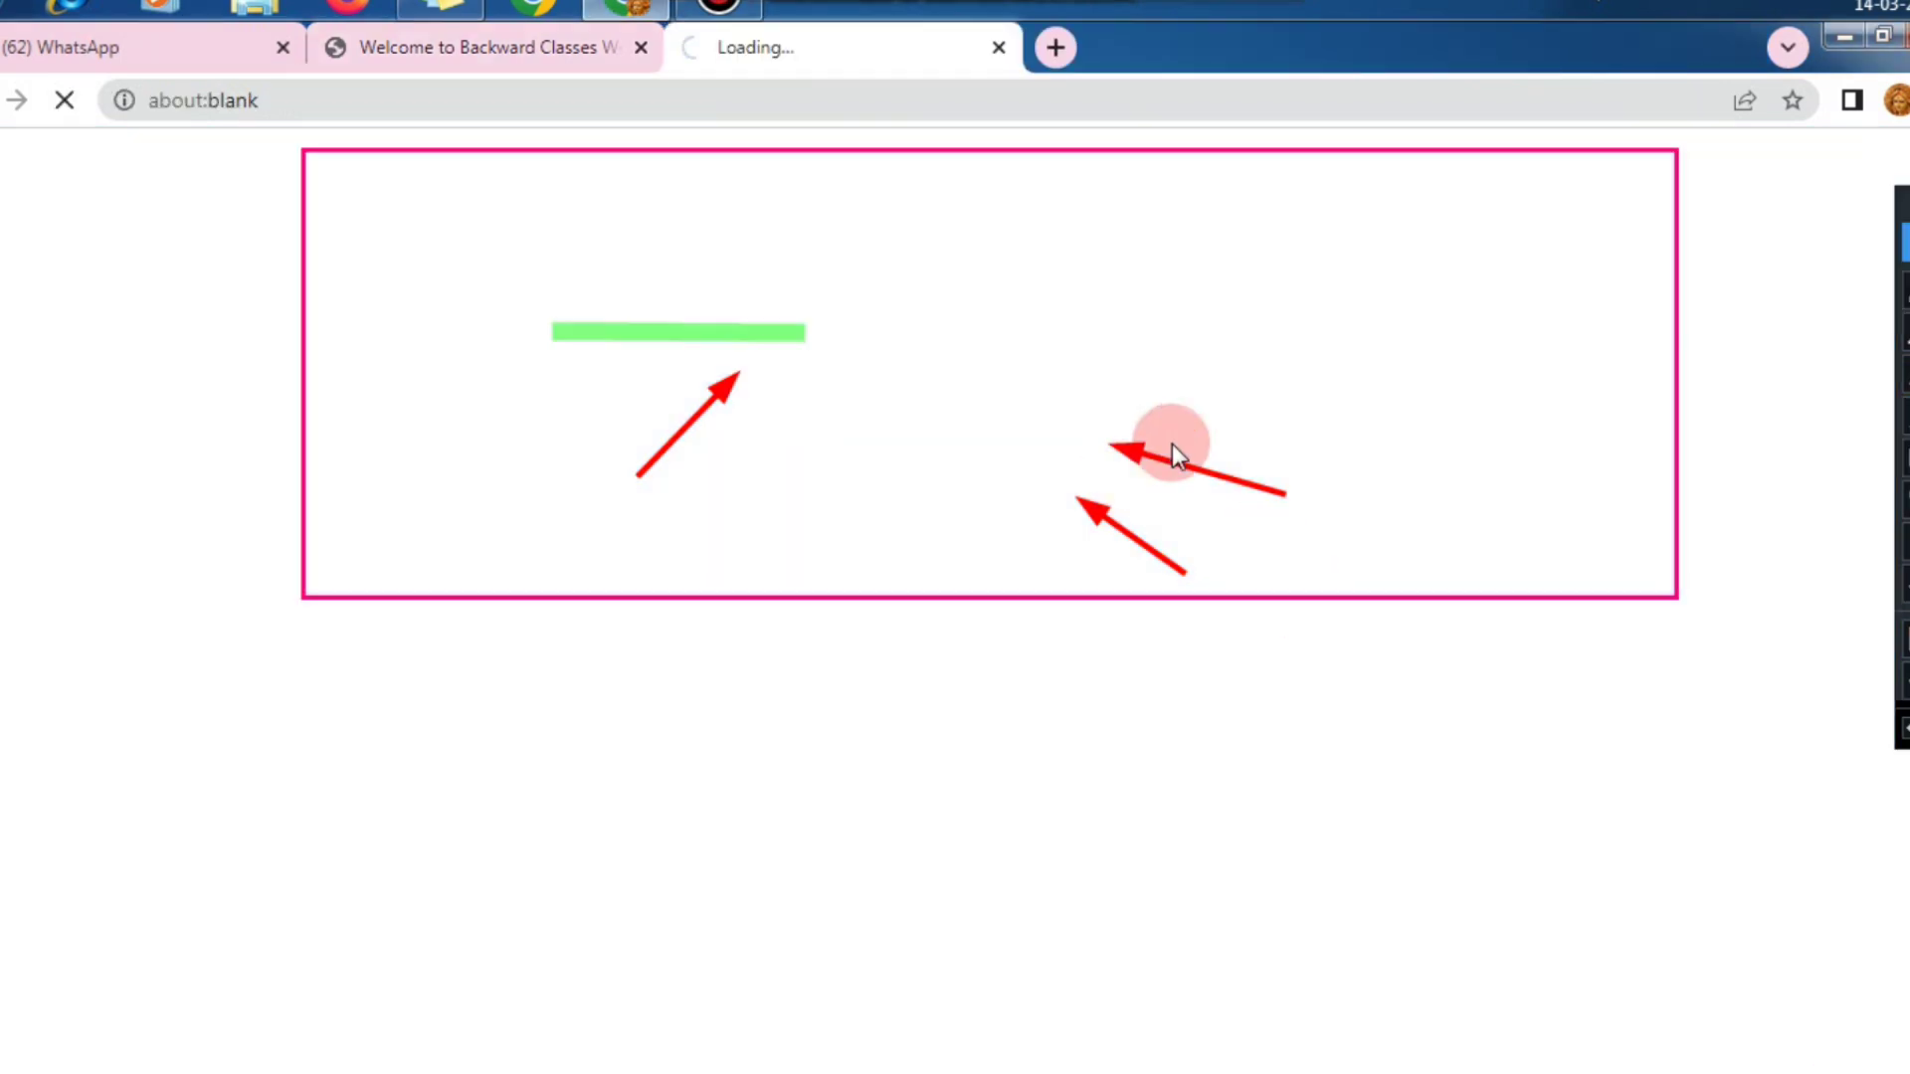